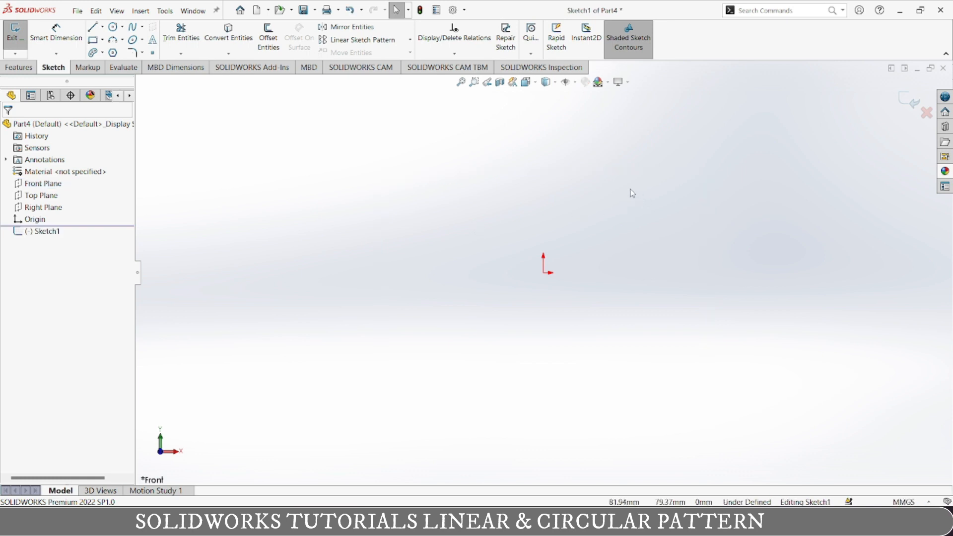
# Draw two construction centerlines from the origin, one upward about 145 mm long and one horizontal extending in the positive X direction.
pyautogui.click(102, 26)
pyautogui.click(113, 54)
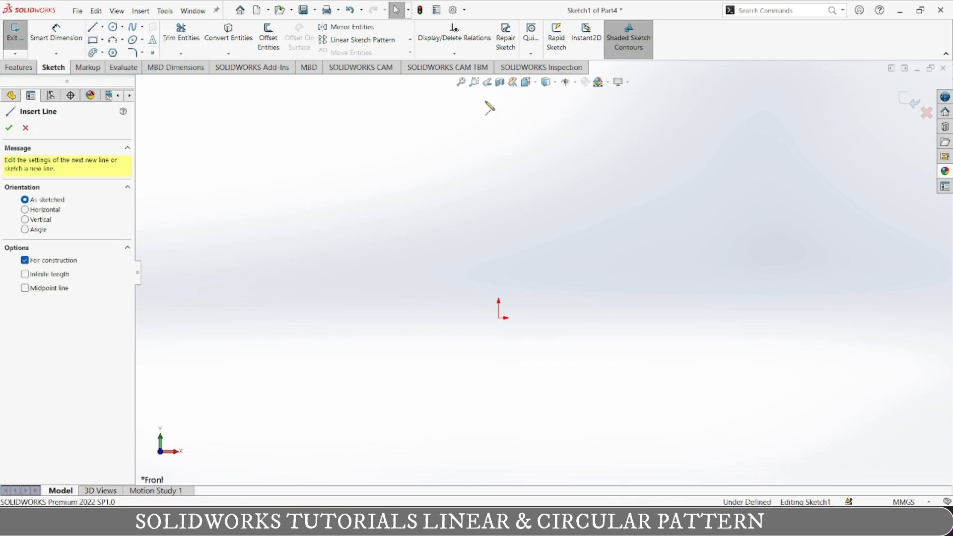
pyautogui.click(486, 96)
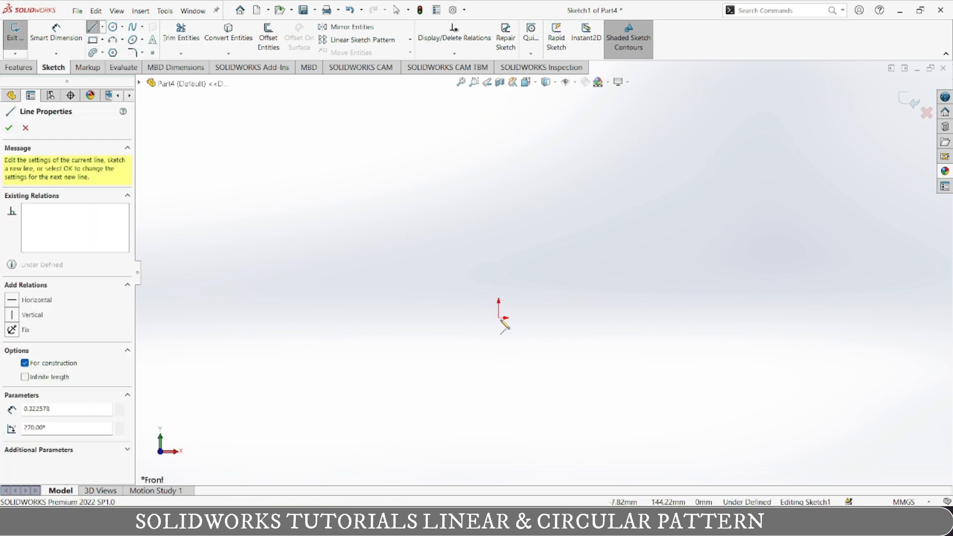
pyautogui.click(498, 317)
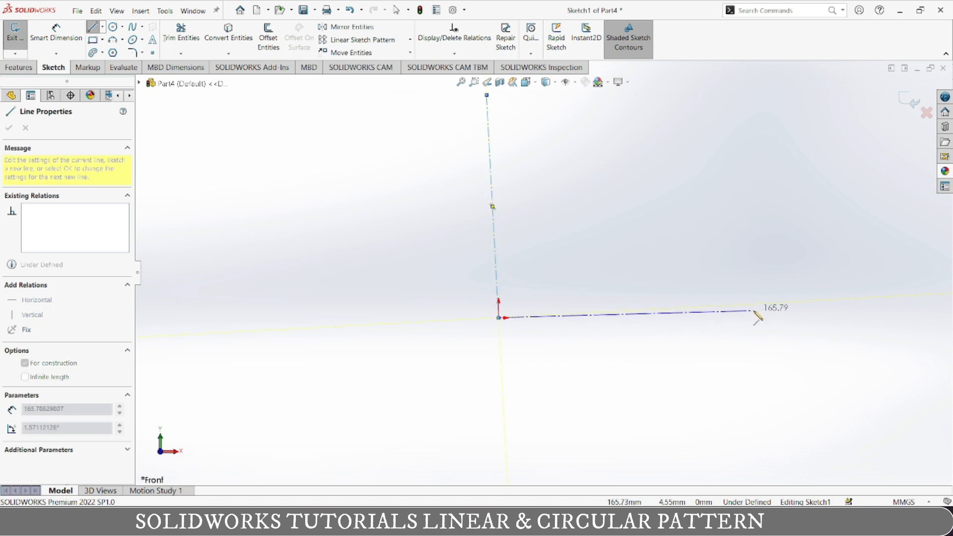
pyautogui.click(791, 317)
pyautogui.press('Escape')
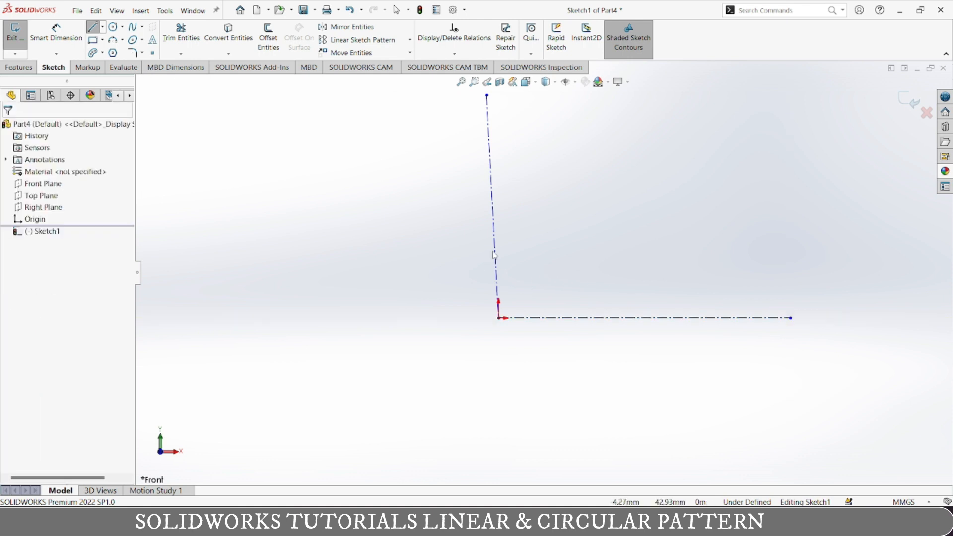
pyautogui.press('Escape')
# Add a vertical relation to the slightly slanted upward centerline.
pyautogui.click(497, 260)
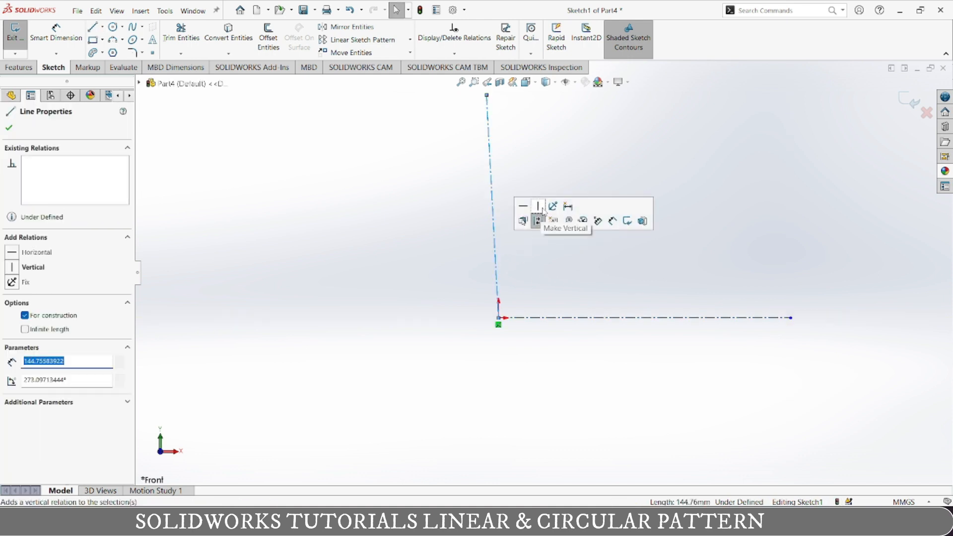
pyautogui.click(538, 206)
pyautogui.click(580, 294)
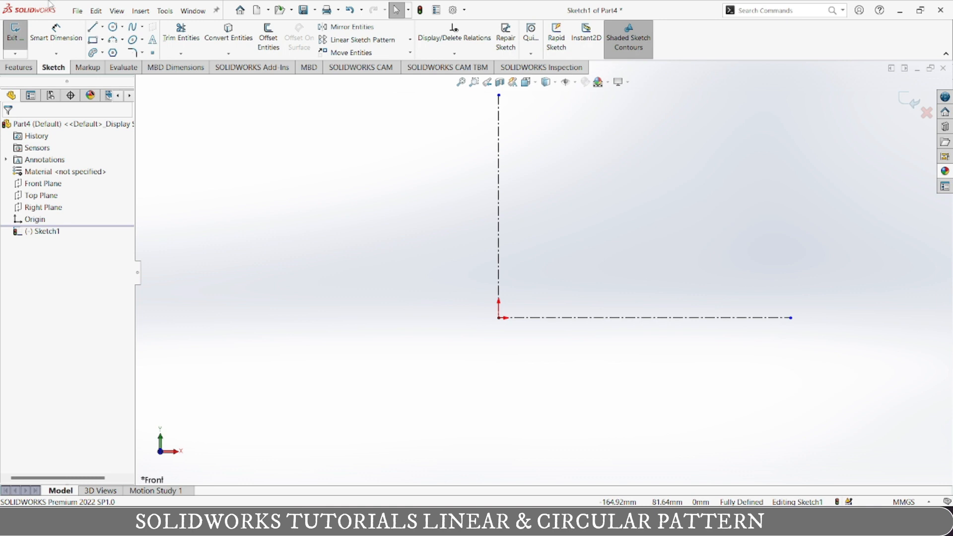
# Sketch the upper flange and web of a C-shaped profile, starting near the top of the vertical centerline with a top edge about 39 mm long.
pyautogui.click(92, 27)
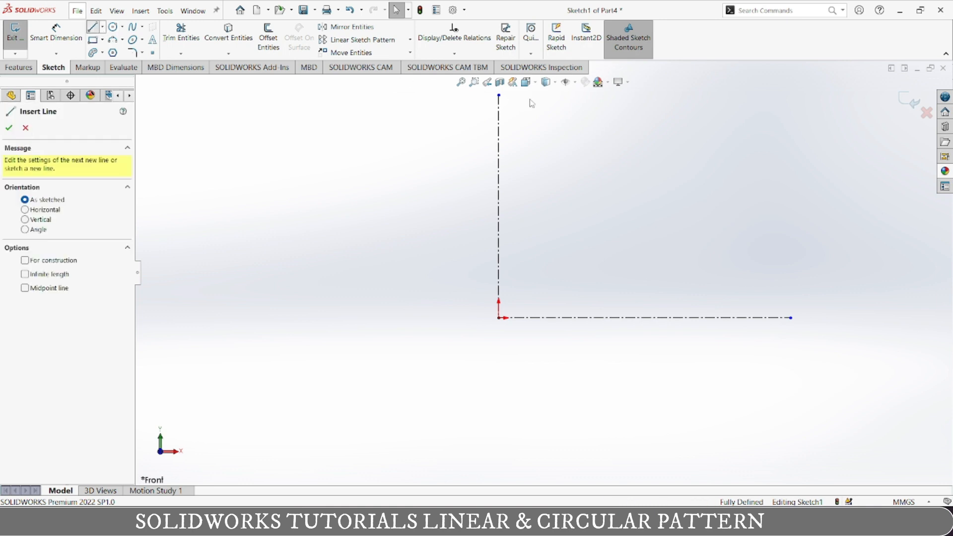
pyautogui.click(498, 108)
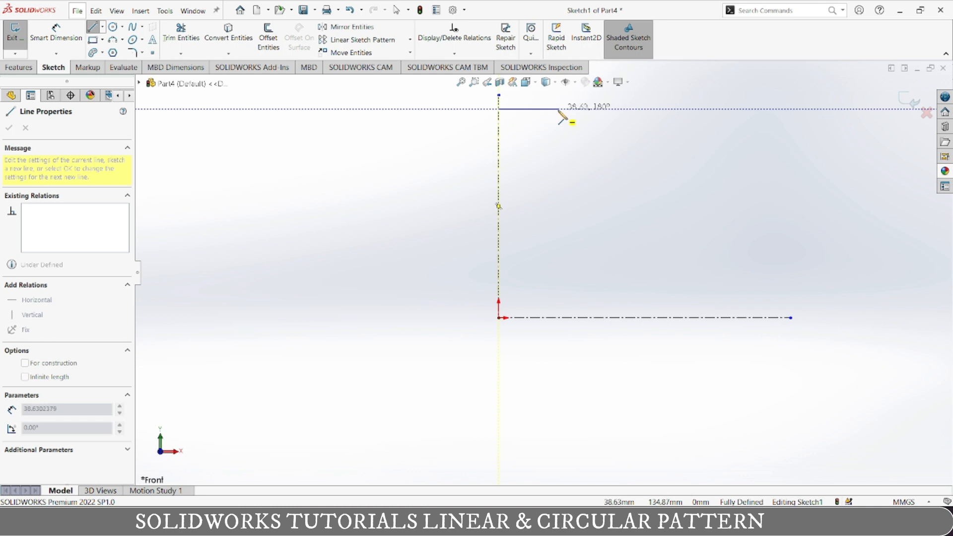
pyautogui.click(558, 108)
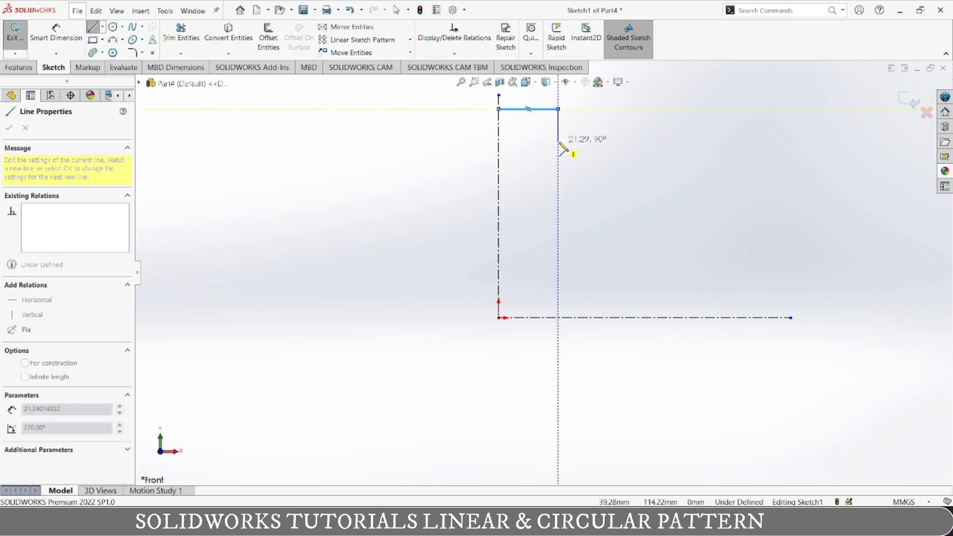
pyautogui.click(558, 137)
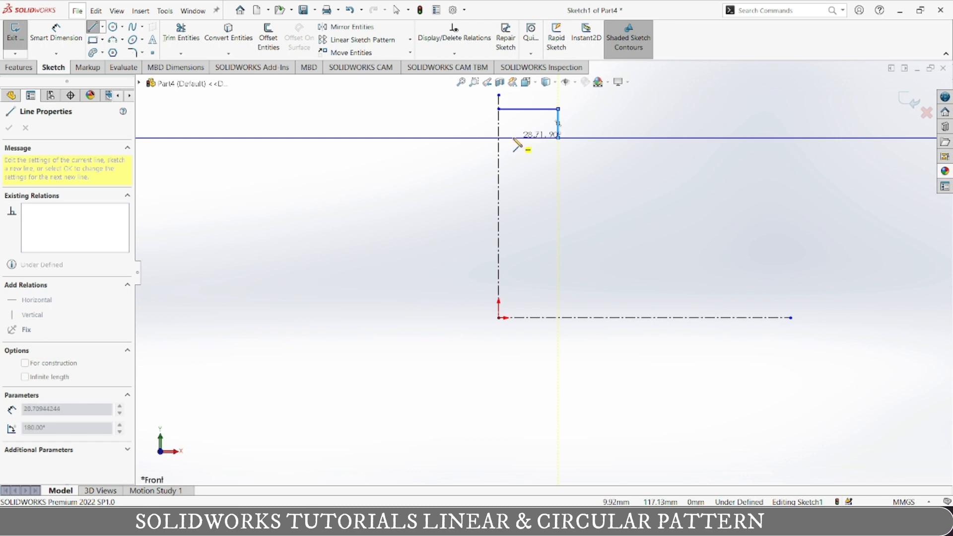
pyautogui.click(513, 137)
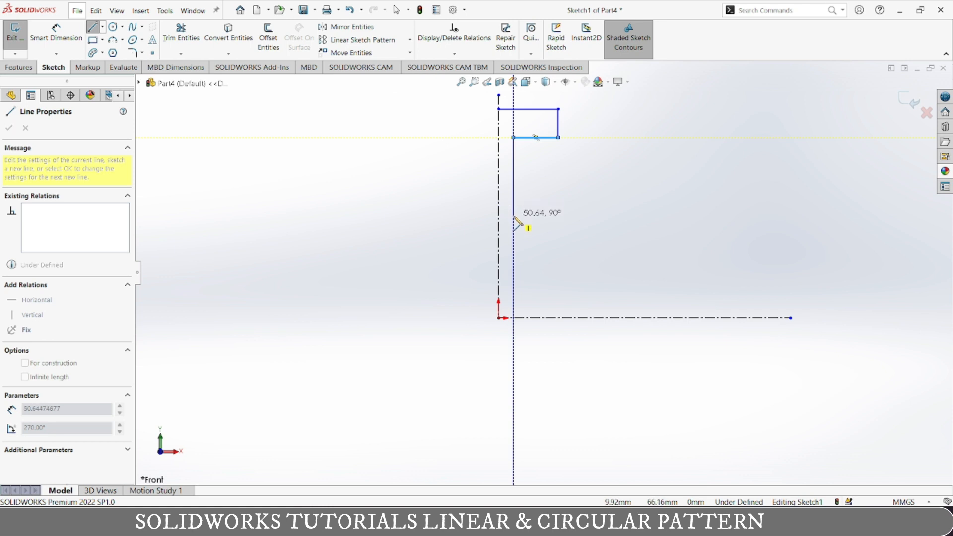
pyautogui.click(513, 272)
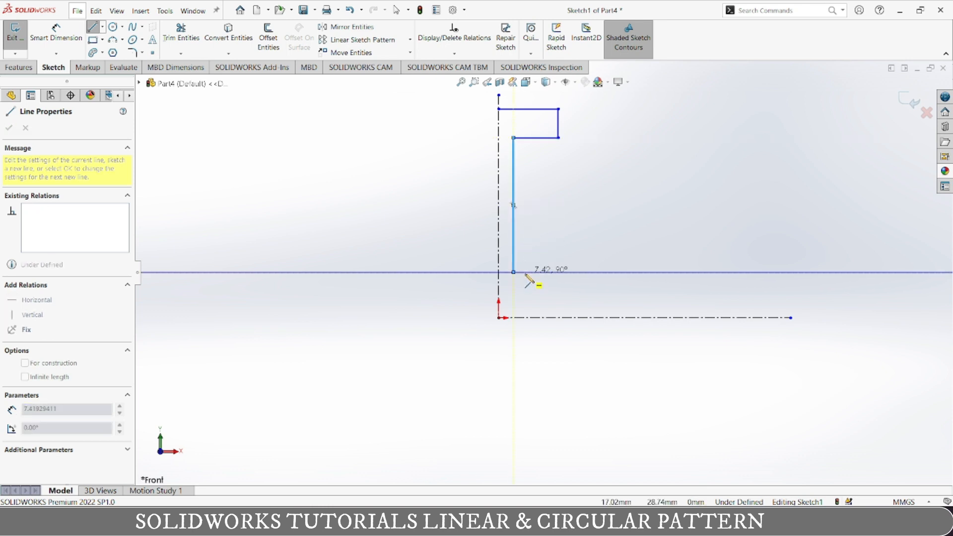
# Close the profile with a short lower flange and a line along the vertical centerline, and raise that flange's upper edge to about 44 mm above the origin.
pyautogui.click(529, 274)
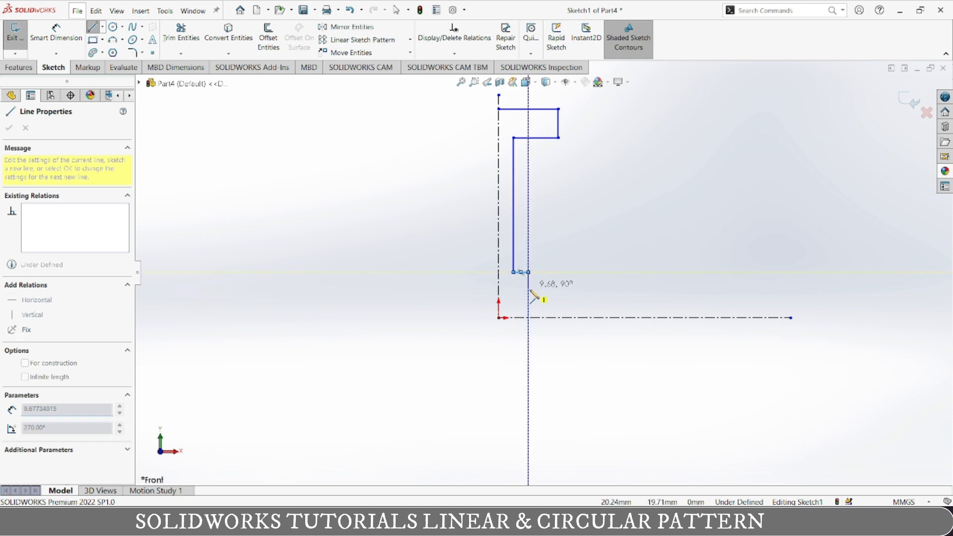
pyautogui.click(528, 298)
pyautogui.click(499, 298)
pyautogui.click(498, 110)
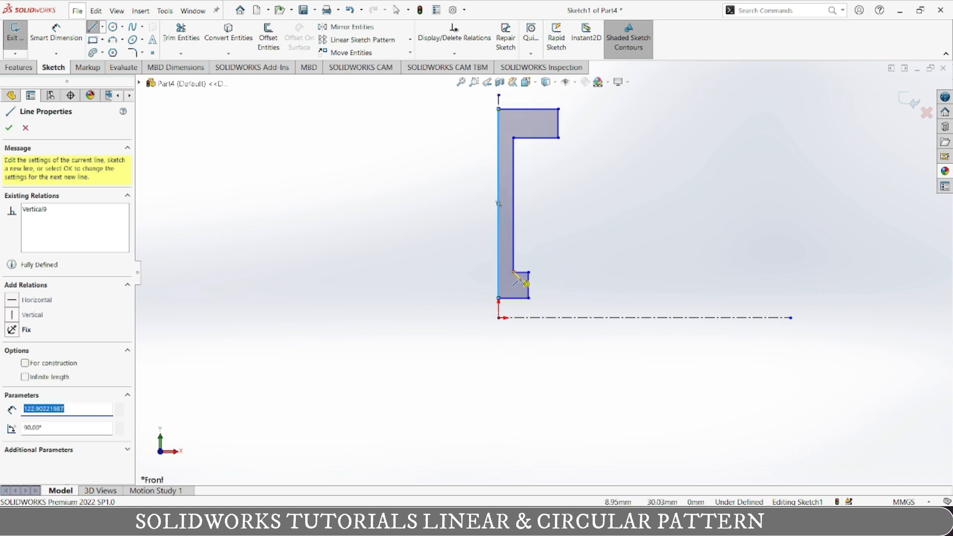
pyautogui.press('Escape')
pyautogui.press('Escape')
pyautogui.moveTo(513, 271); pyautogui.dragTo(513, 250)
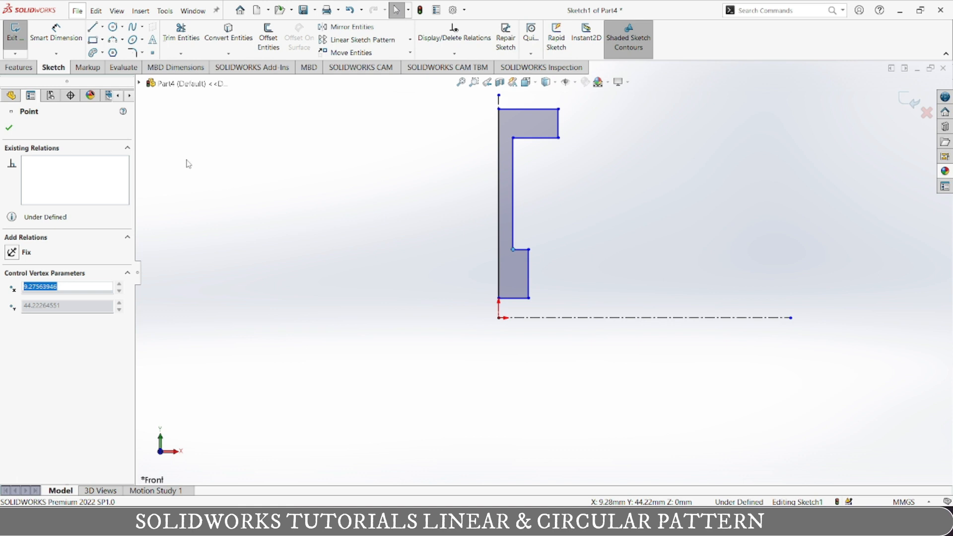
# Apply 2 mm sketch fillets to the profile's six corners below its top edge, leaving the two top corners sharp.
pyautogui.click(133, 52)
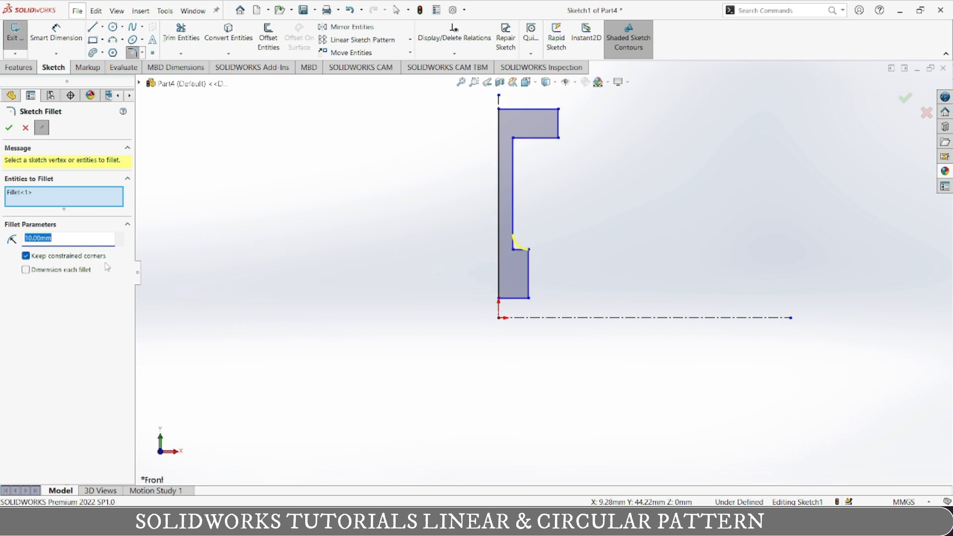
pyautogui.rightClick(33, 206)
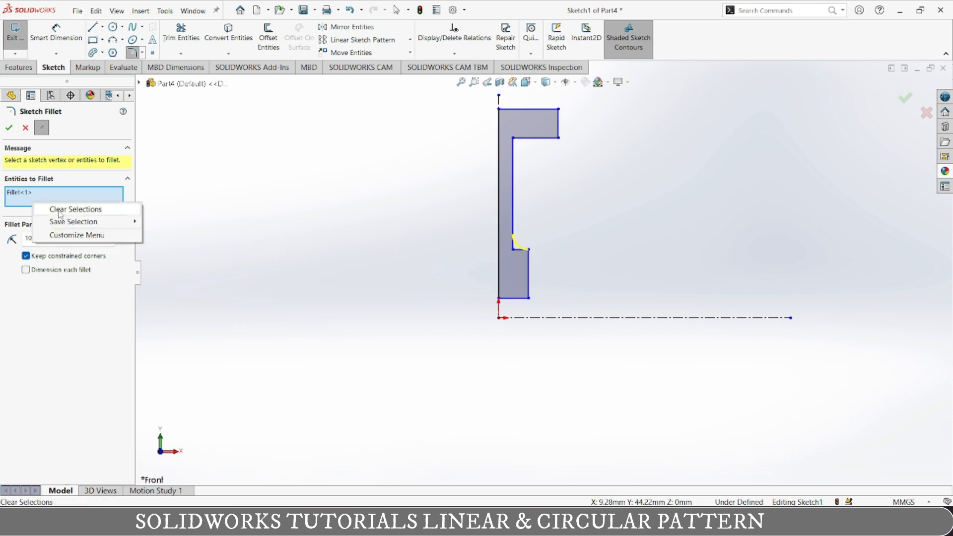
pyautogui.click(60, 210)
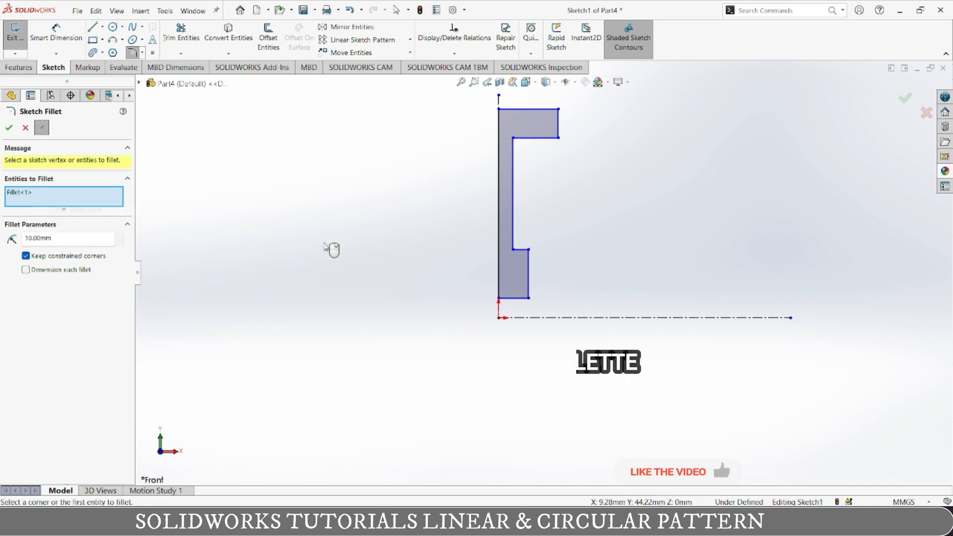
pyautogui.click(529, 251)
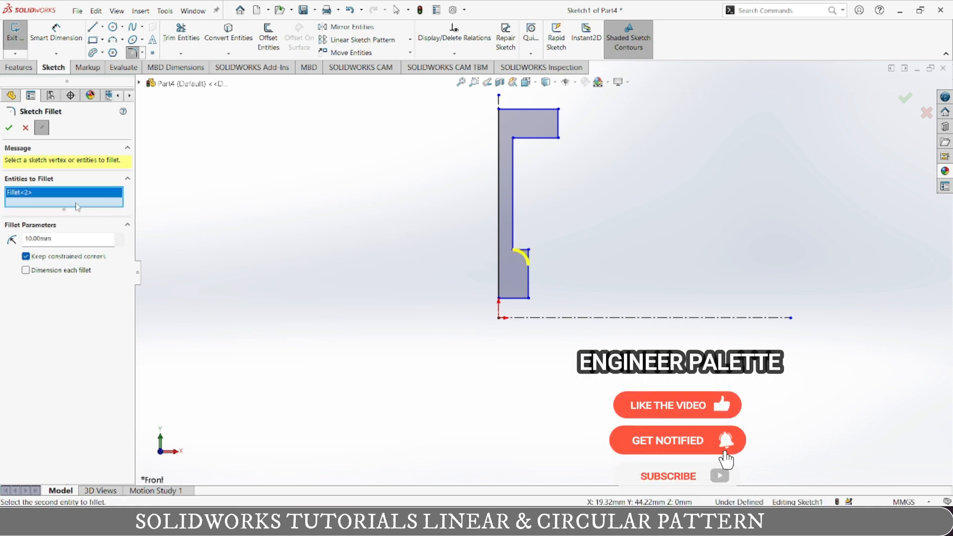
pyautogui.doubleClick(72, 237)
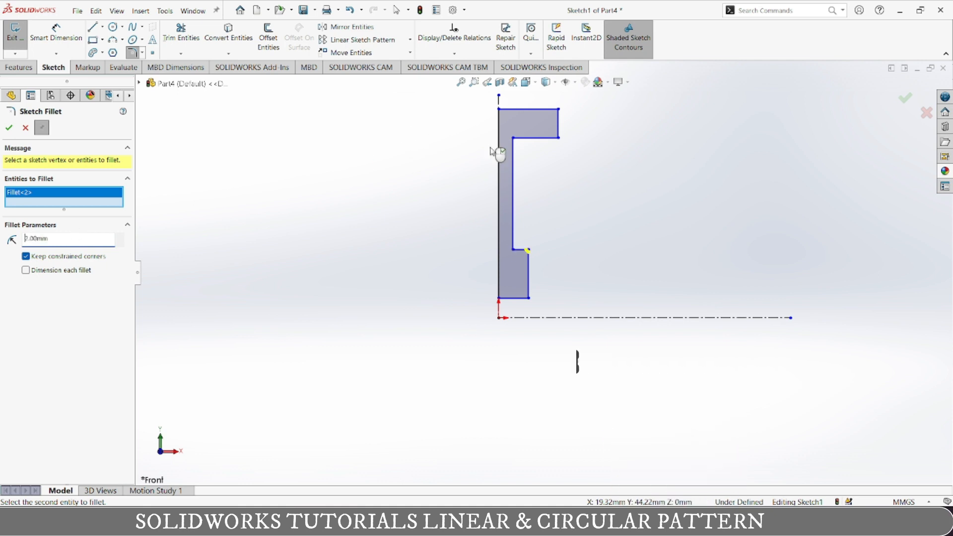
pyautogui.click(559, 139)
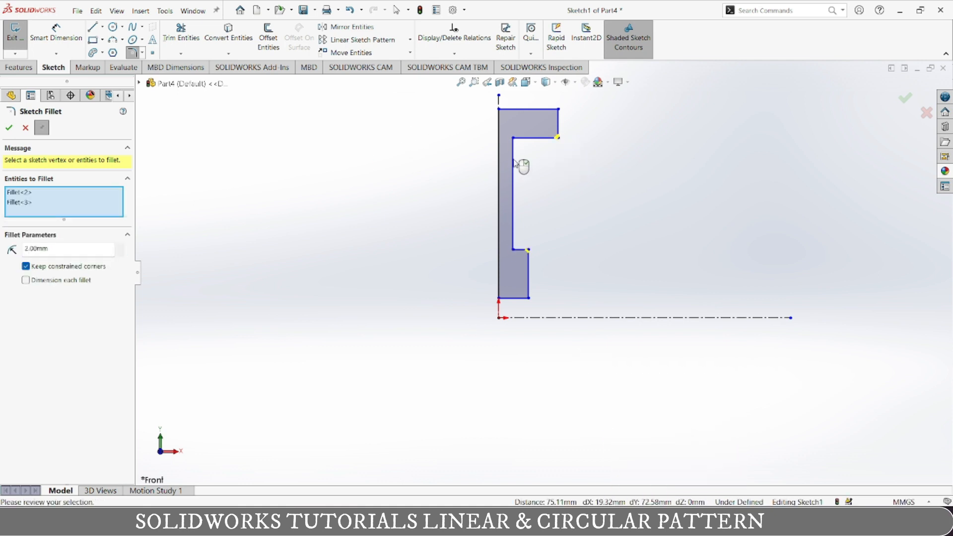
pyautogui.click(514, 139)
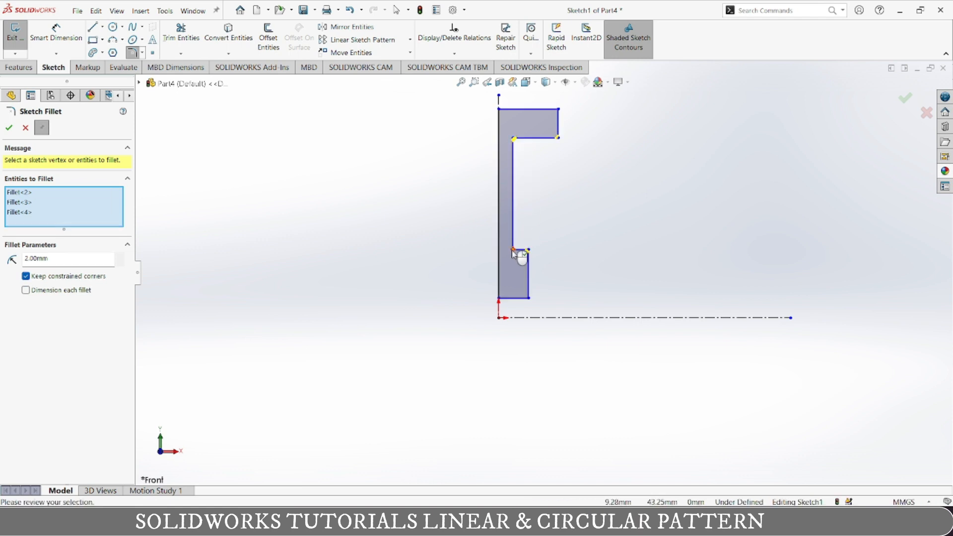
pyautogui.click(514, 250)
pyautogui.click(529, 298)
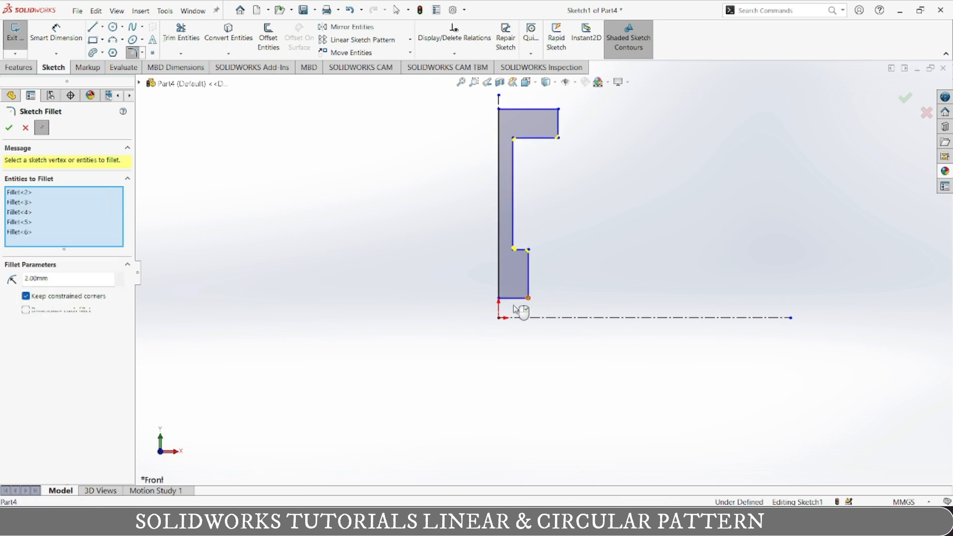
pyautogui.click(499, 298)
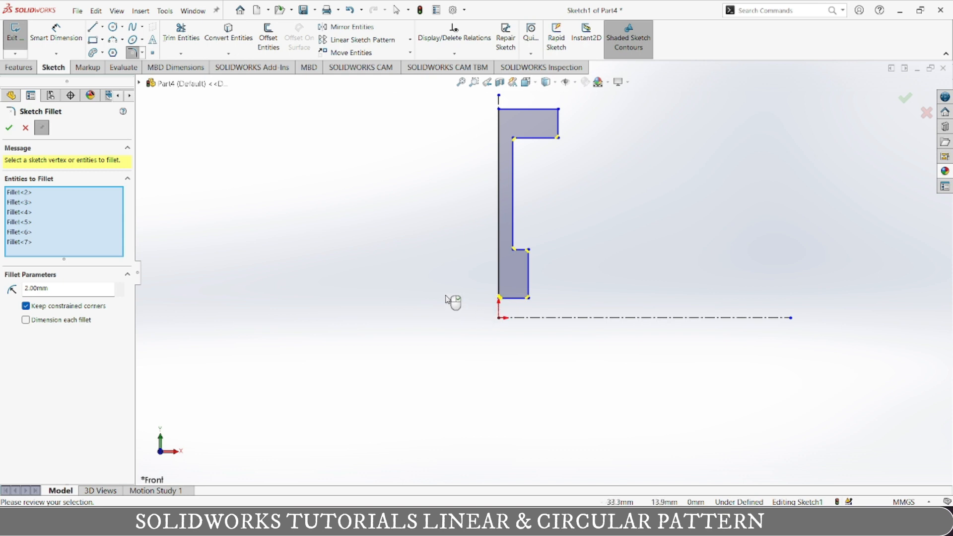
pyautogui.click(8, 128)
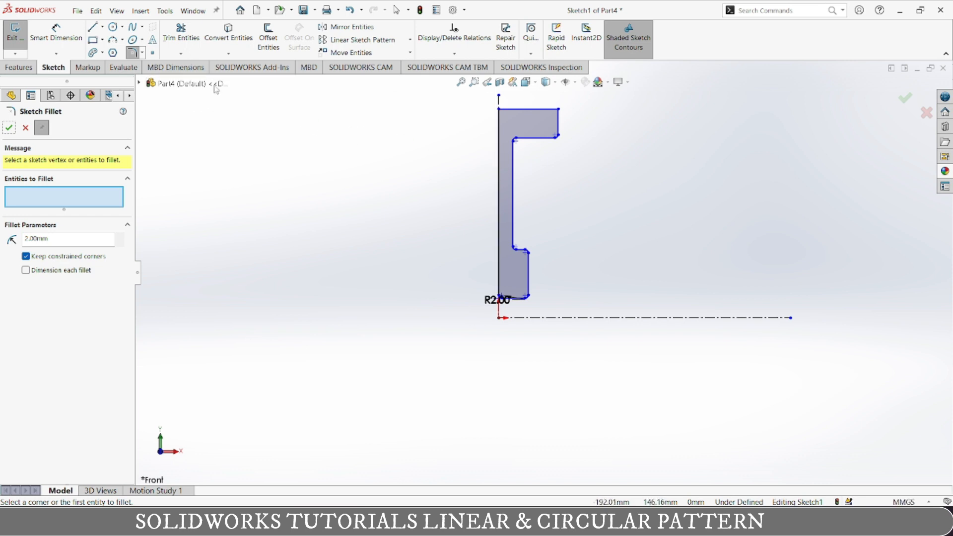
# Add equal-distance sketch chamfers to the profile's top corners, 10 mm at the centerline corner and 2 mm at the outer corner.
pyautogui.click(141, 52)
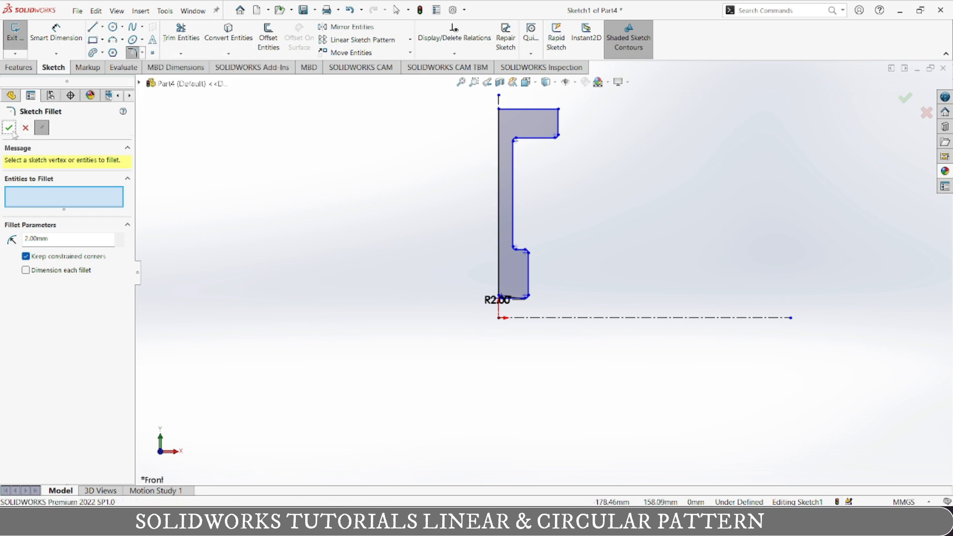
pyautogui.click(142, 53)
pyautogui.click(146, 80)
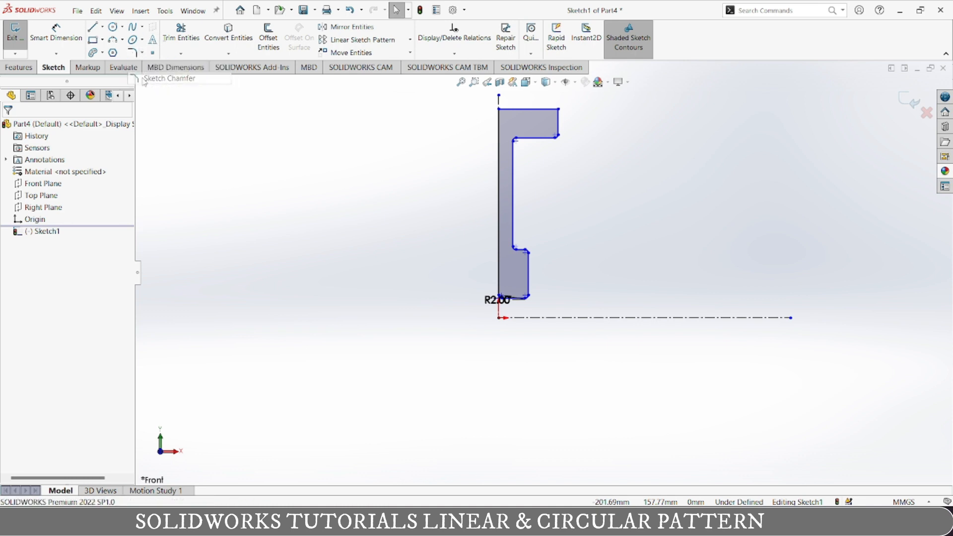
pyautogui.click(498, 108)
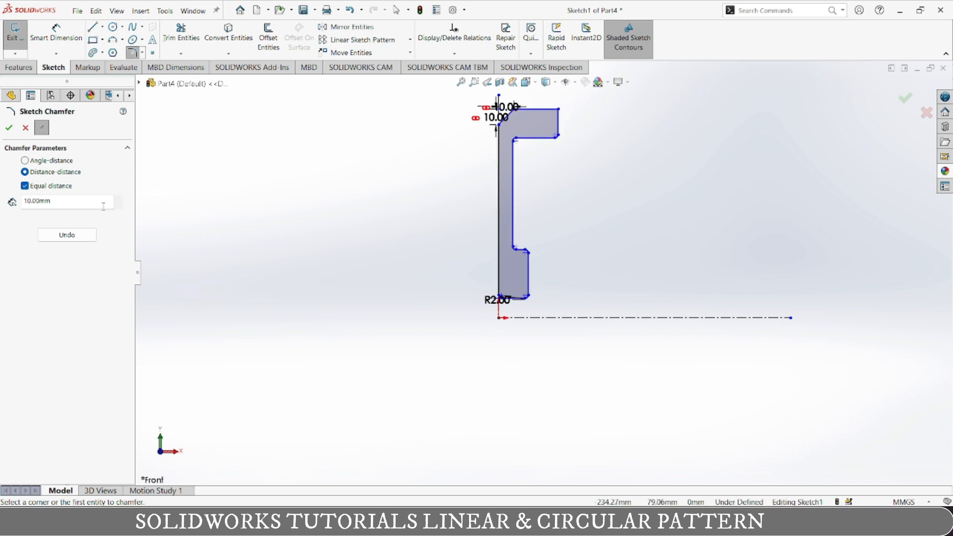
pyautogui.doubleClick(87, 203)
pyautogui.click(559, 110)
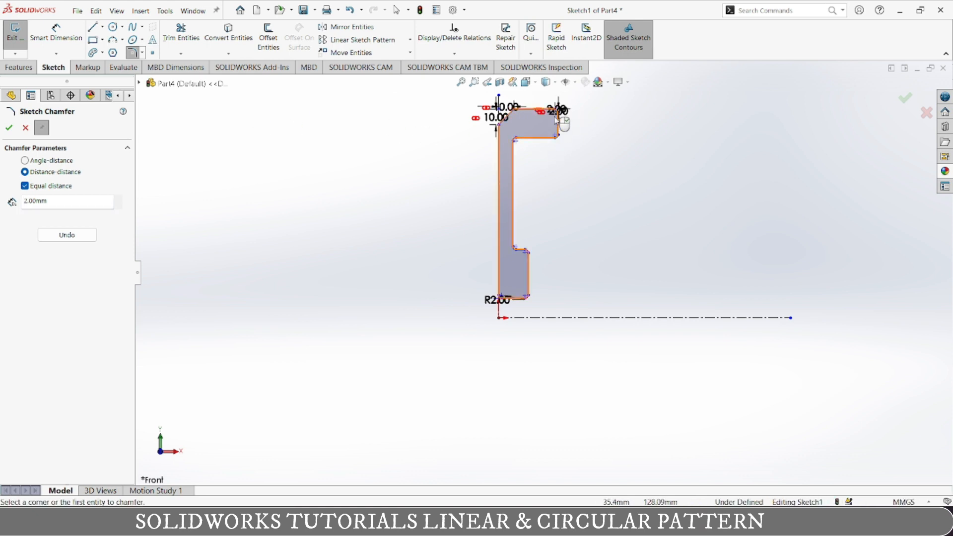
pyautogui.scroll(-1, 559, 117)
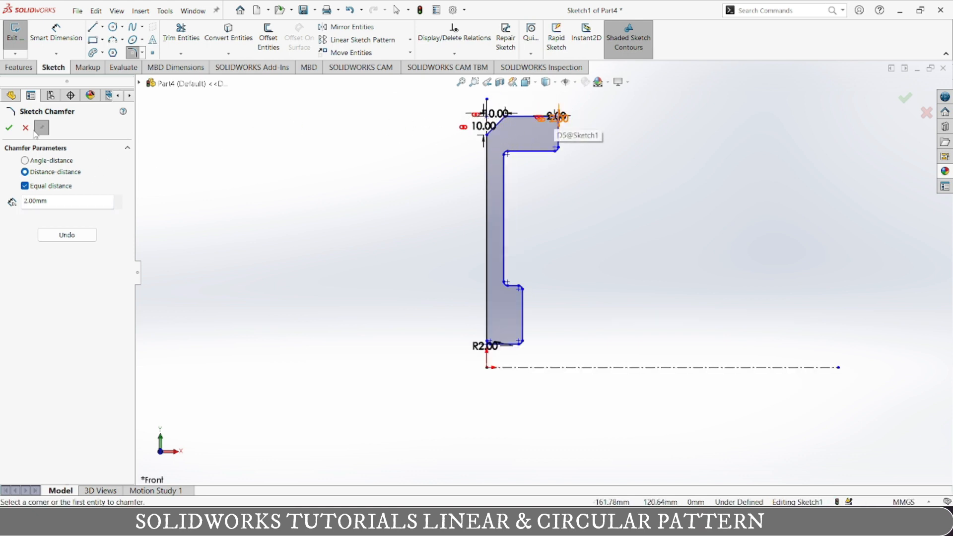
pyautogui.click(10, 129)
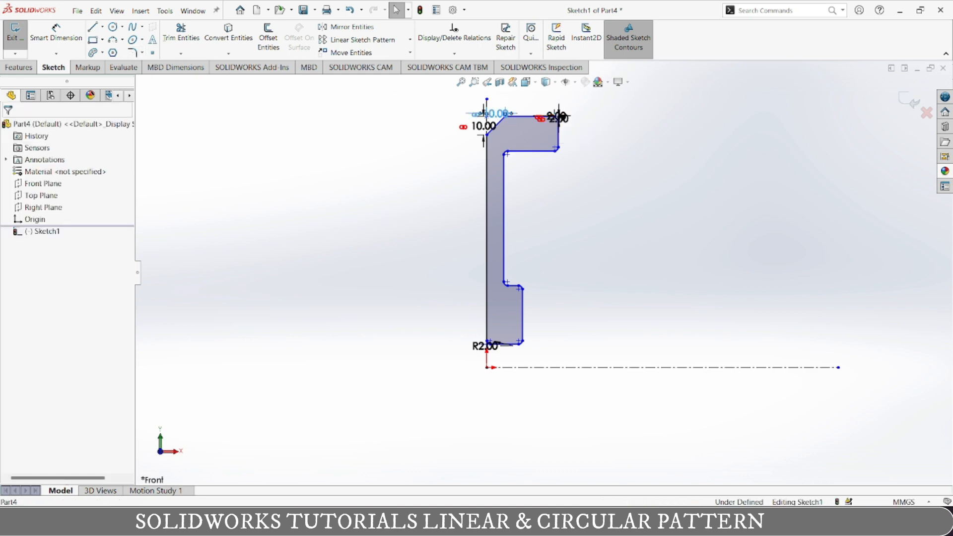
# Set the chamfer distance at the profile's top corner on the vertical centerline to 2 mm.
pyautogui.doubleClick(484, 126)
pyautogui.write('2')
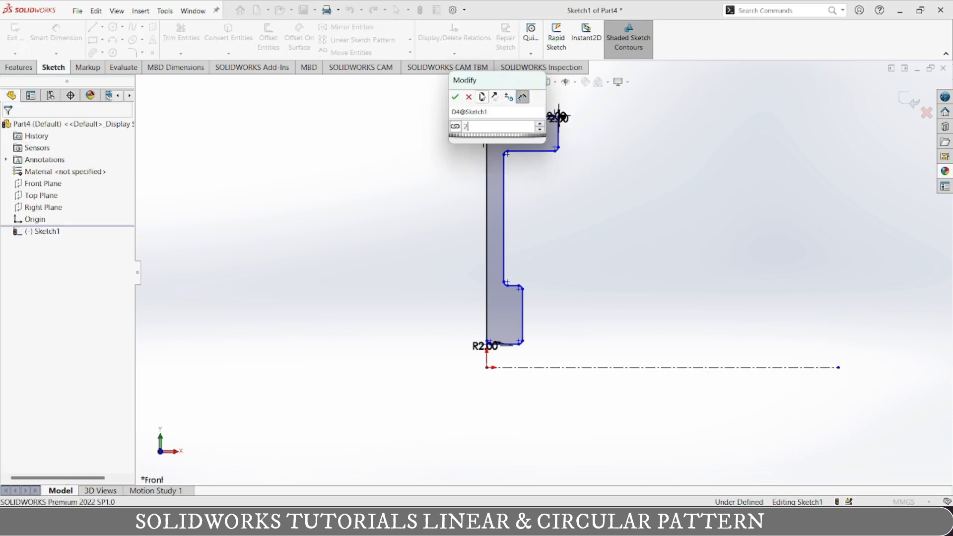
pyautogui.click(456, 98)
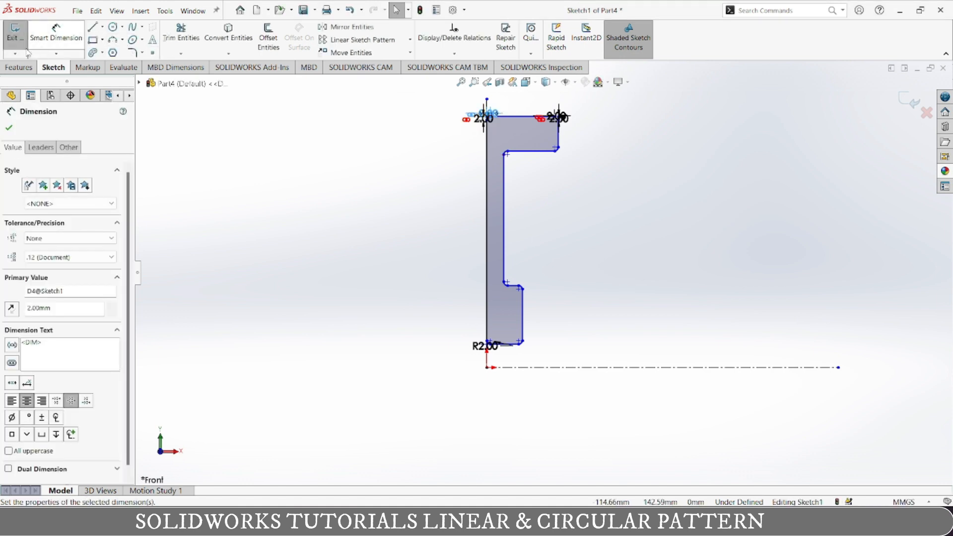
# Revolve the C-shaped profile 360 degrees about the horizontal centerline.
pyautogui.click(11, 68)
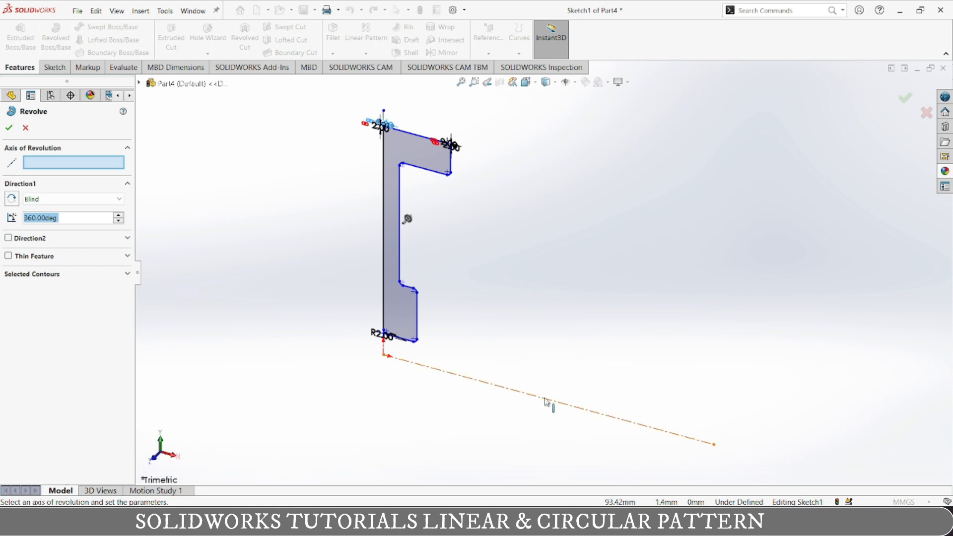
pyautogui.click(538, 403)
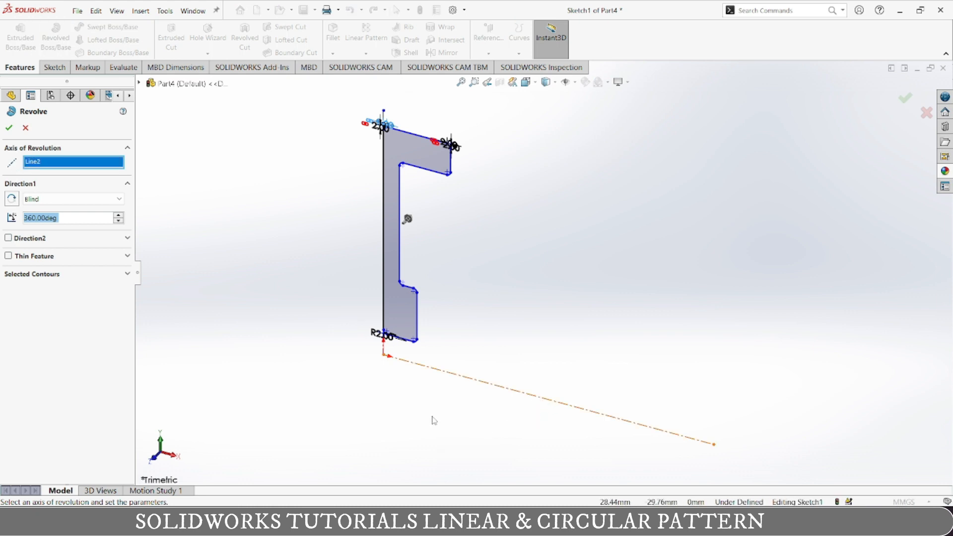
pyautogui.moveTo(670, 338); pyautogui.dragTo(643, 282, button='middle')
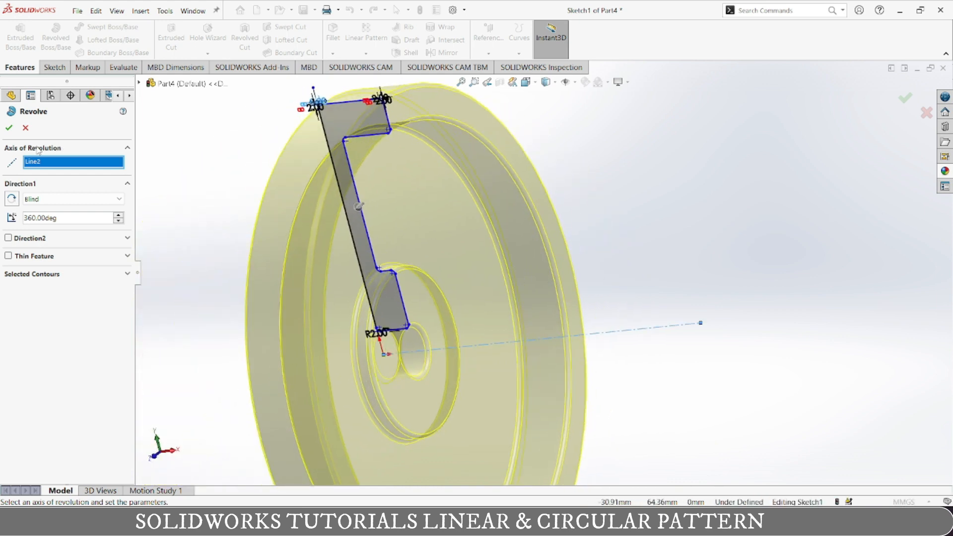
pyautogui.click(8, 130)
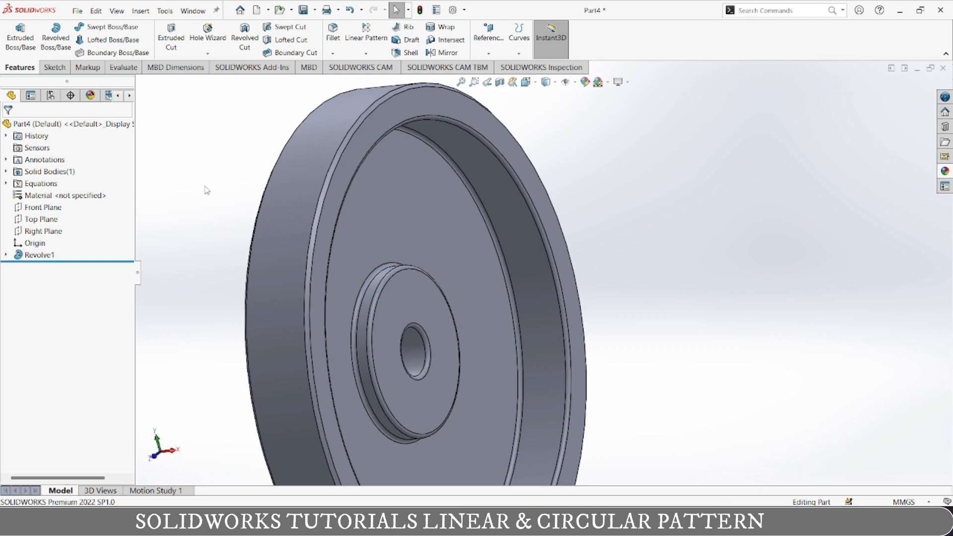
# Open a new sketch on the wheel's flat outer face, the side without the recess.
pyautogui.moveTo(204, 186); pyautogui.dragTo(318, 172, button='middle')
pyautogui.scroll(4, 306, 222)
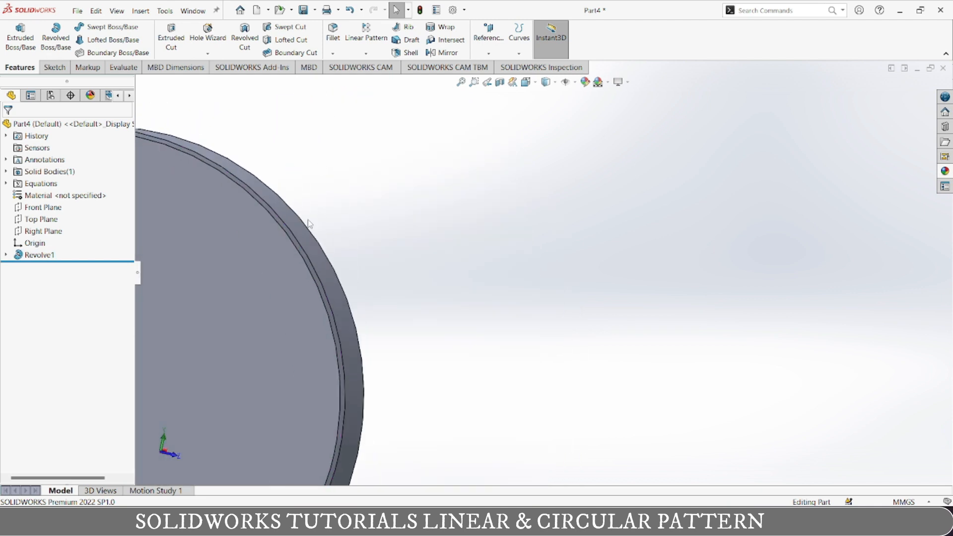
pyautogui.scroll(3, 298, 225)
pyautogui.click(328, 250)
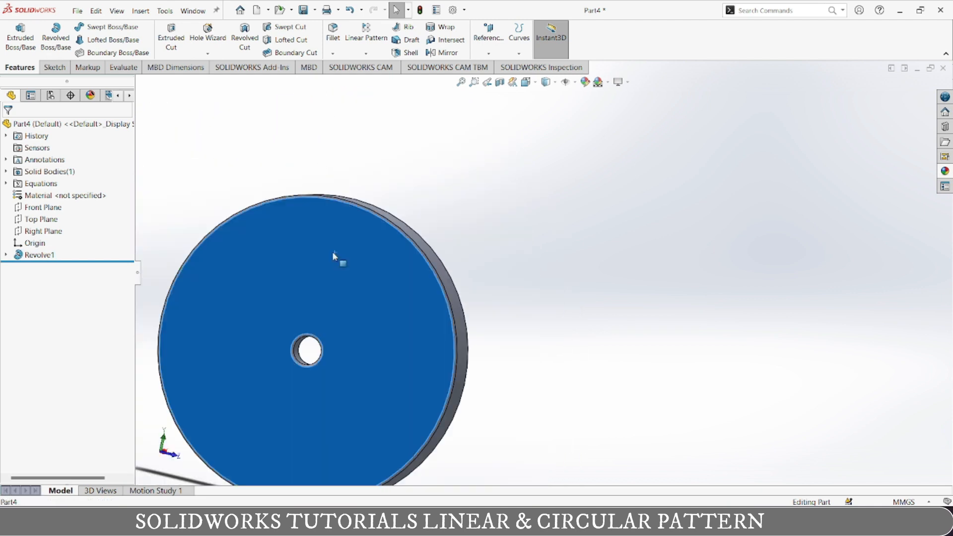
pyautogui.rightClick(333, 253)
pyautogui.click(359, 237)
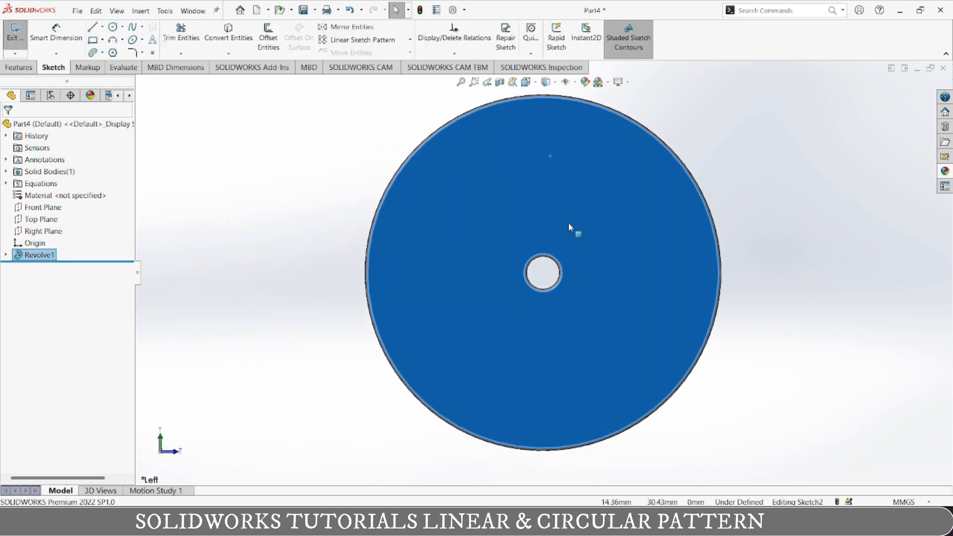
# Draw a vertical centerline about 277 mm long from the origin up past the wheel's rim.
pyautogui.scroll(3, 576, 155)
pyautogui.scroll(-2, 540, 156)
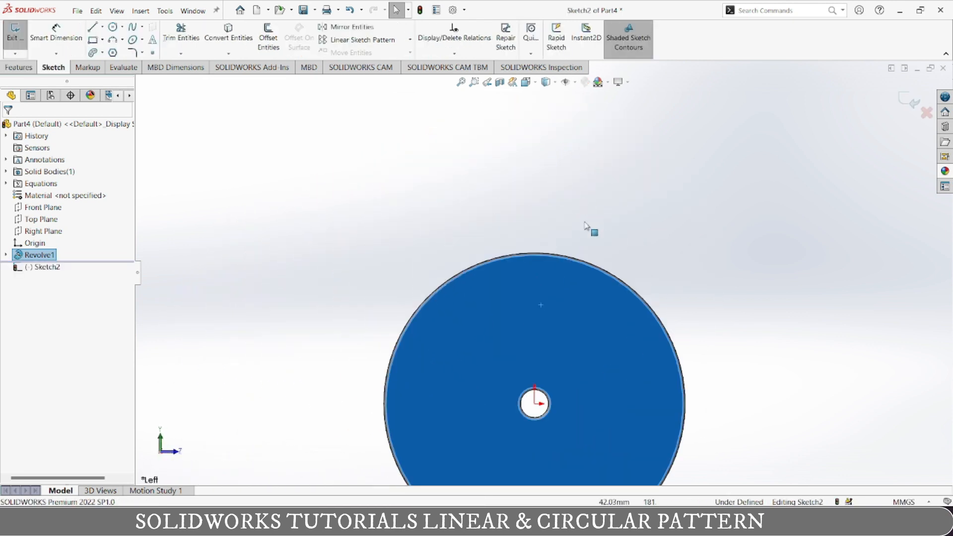
pyautogui.click(614, 236)
pyautogui.click(103, 26)
pyautogui.click(111, 49)
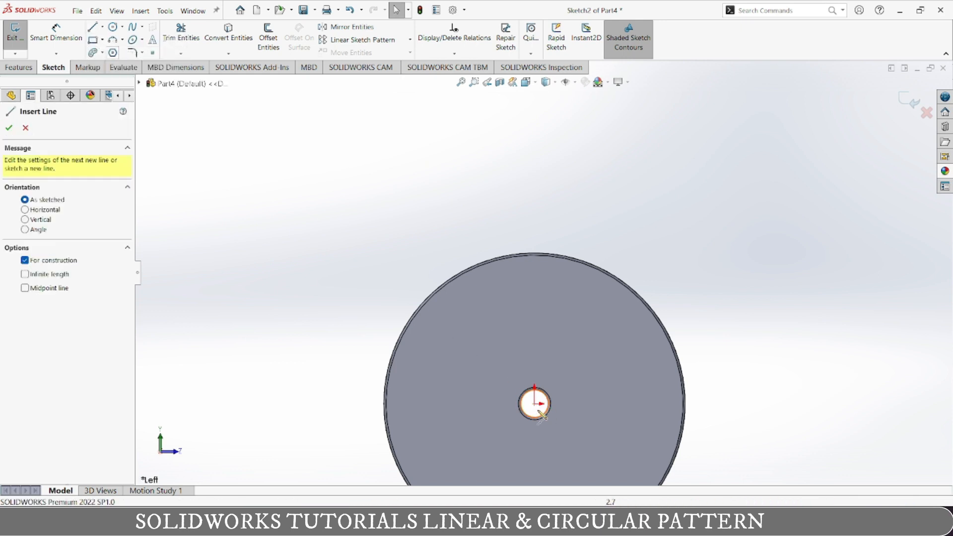
pyautogui.click(534, 387)
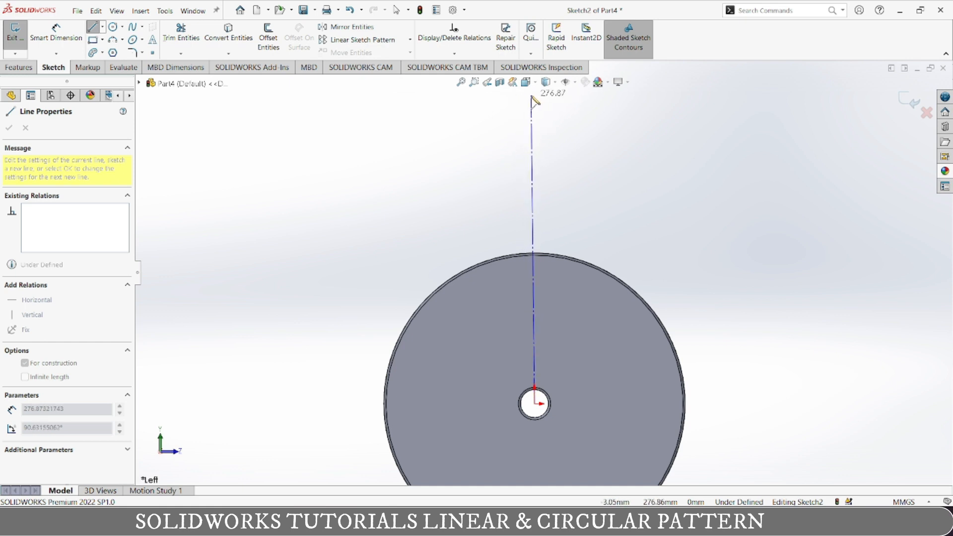
pyautogui.click(535, 97)
pyautogui.press('Escape')
pyautogui.press('Escape')
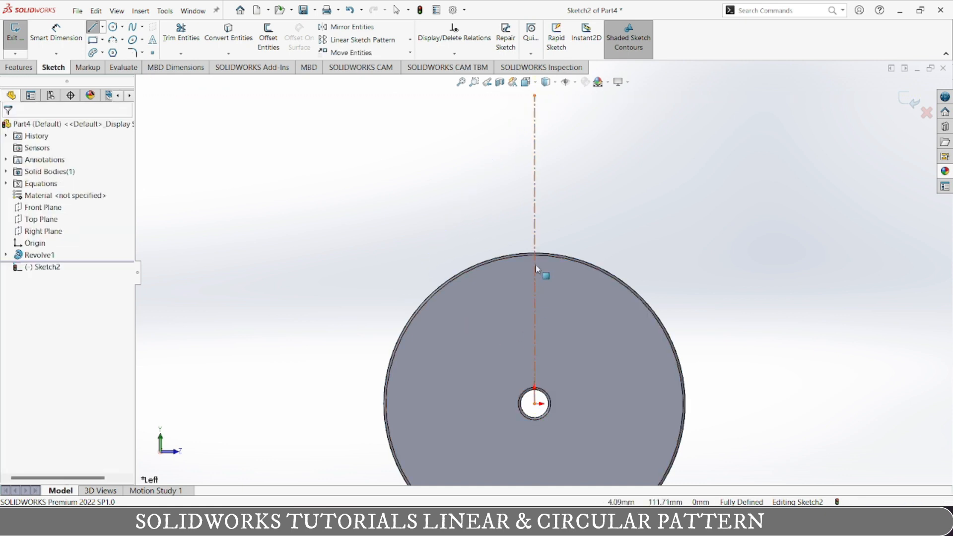
# Draw a centerline about 76 mm long from the rim's highest point towards +Z and make it horizontal.
pyautogui.click(102, 27)
pyautogui.click(119, 43)
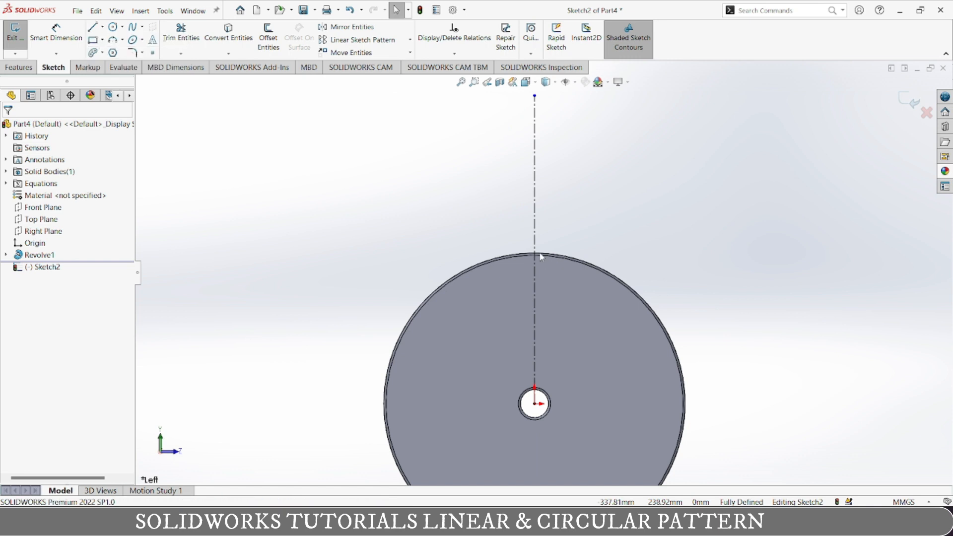
pyautogui.scroll(-3, 537, 257)
pyautogui.scroll(-2, 539, 259)
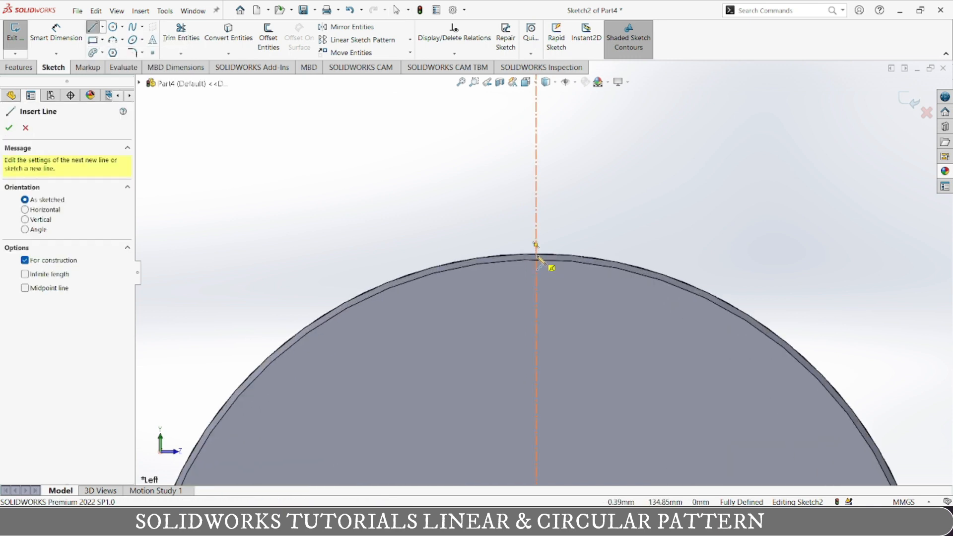
pyautogui.click(537, 255)
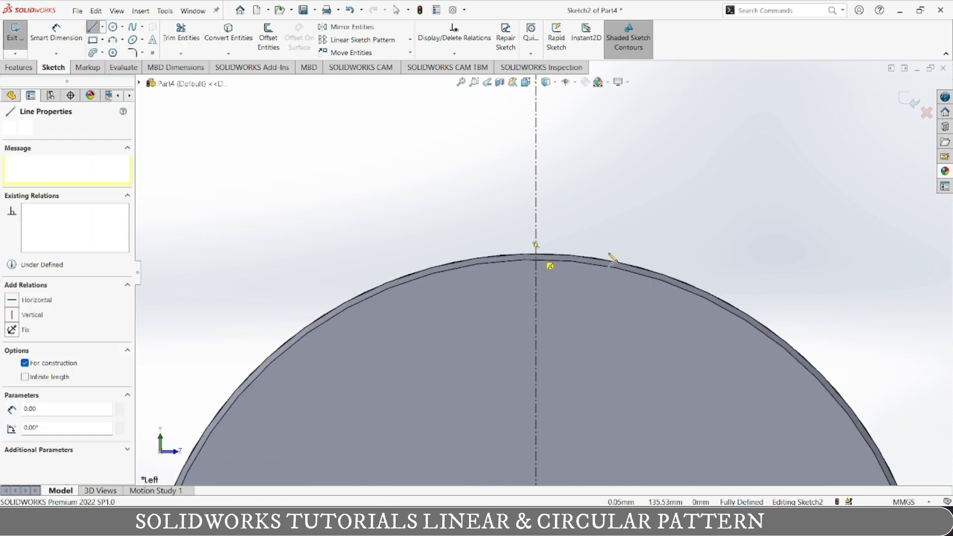
pyautogui.click(759, 251)
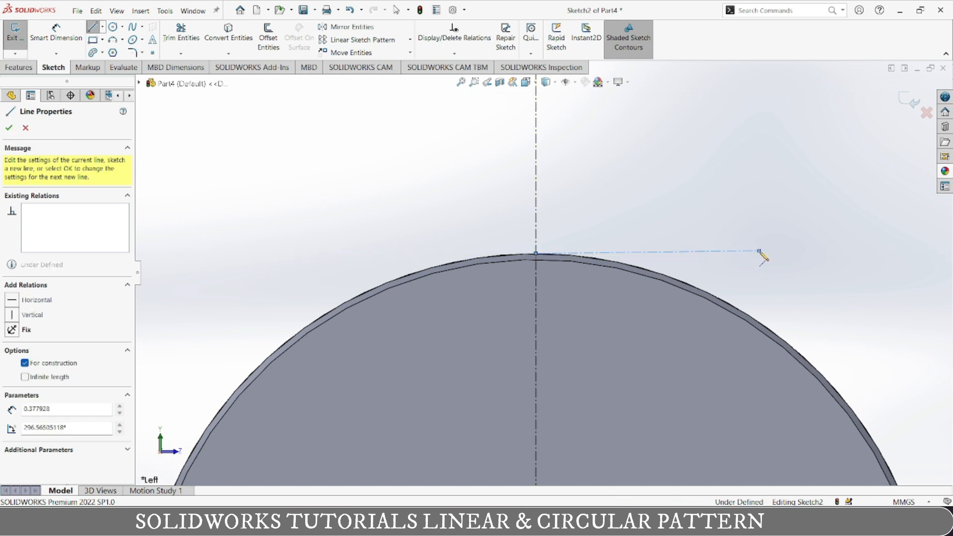
pyautogui.press('Escape')
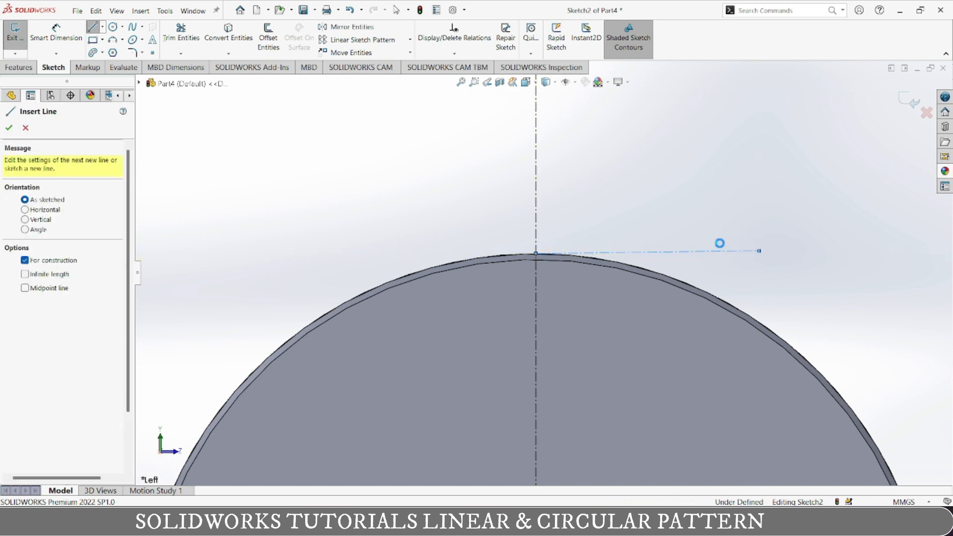
pyautogui.press('Escape')
pyautogui.click(722, 252)
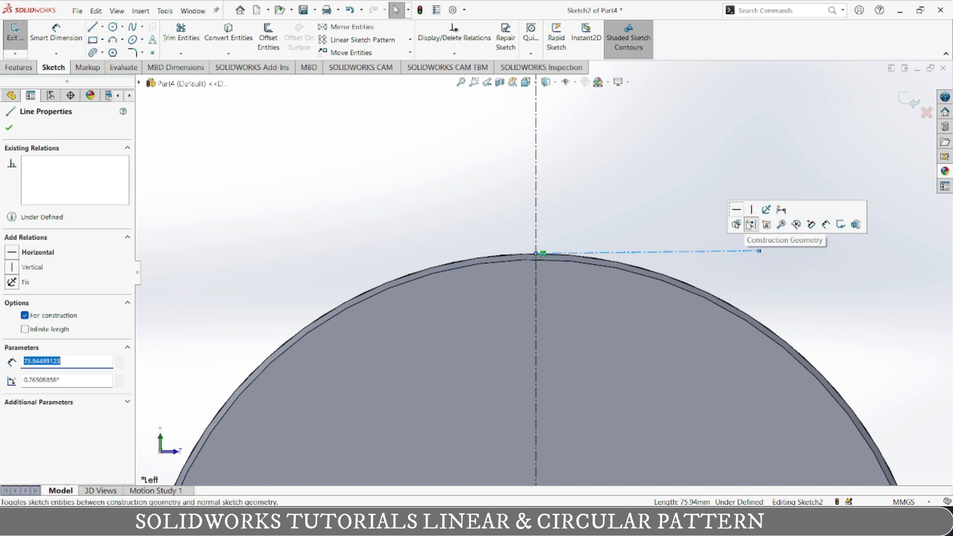
pyautogui.click(740, 214)
pyautogui.click(648, 211)
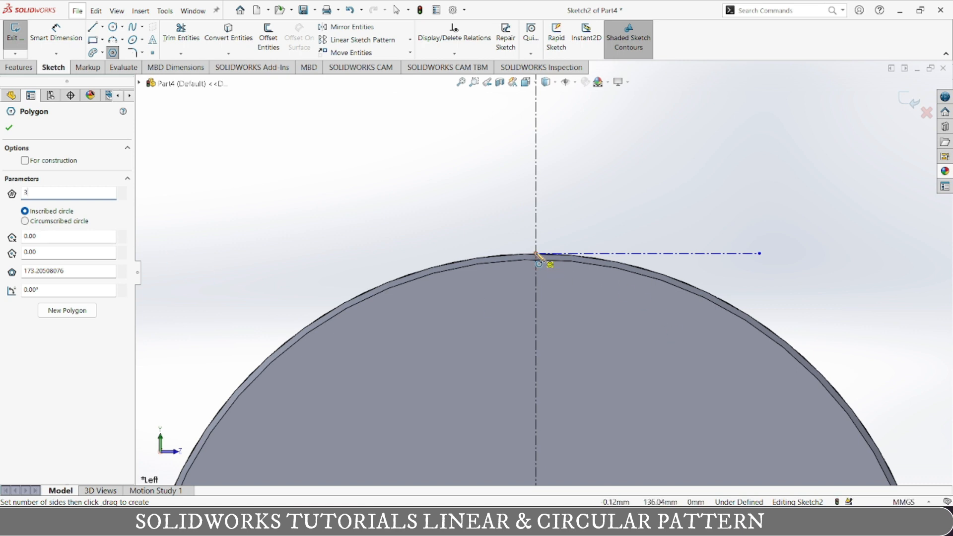
# Draw a 3-sided polygon with a 12 mm inscribed circle, centered where the two centerlines meet, with one vertex pointing straight down.
pyautogui.moveTo(536, 254); pyautogui.dragTo(538, 293)
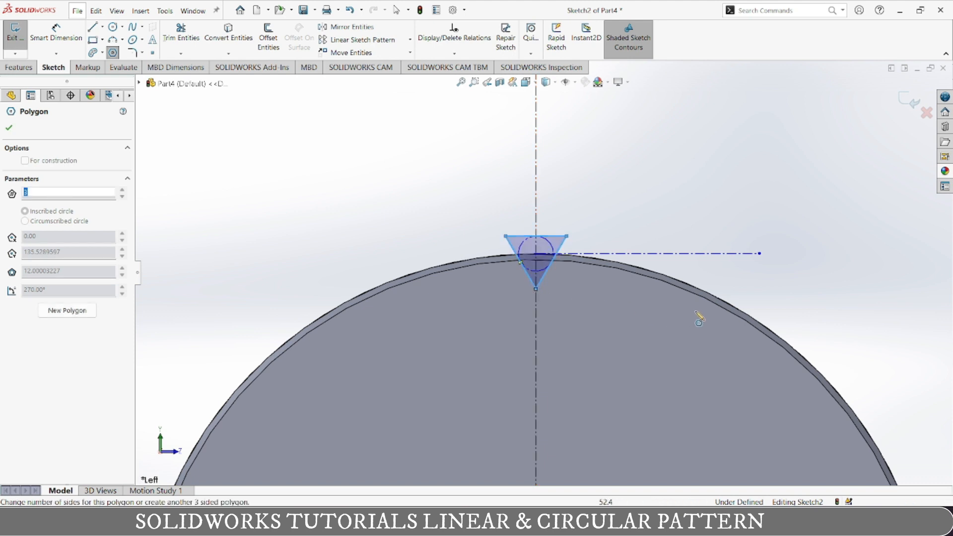
pyautogui.click(9, 127)
pyautogui.click(375, 188)
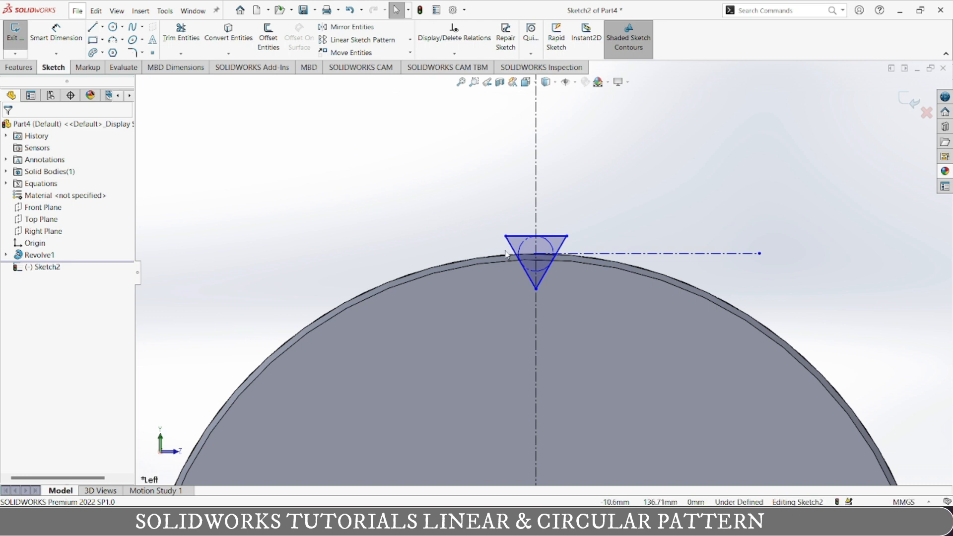
pyautogui.click(551, 236)
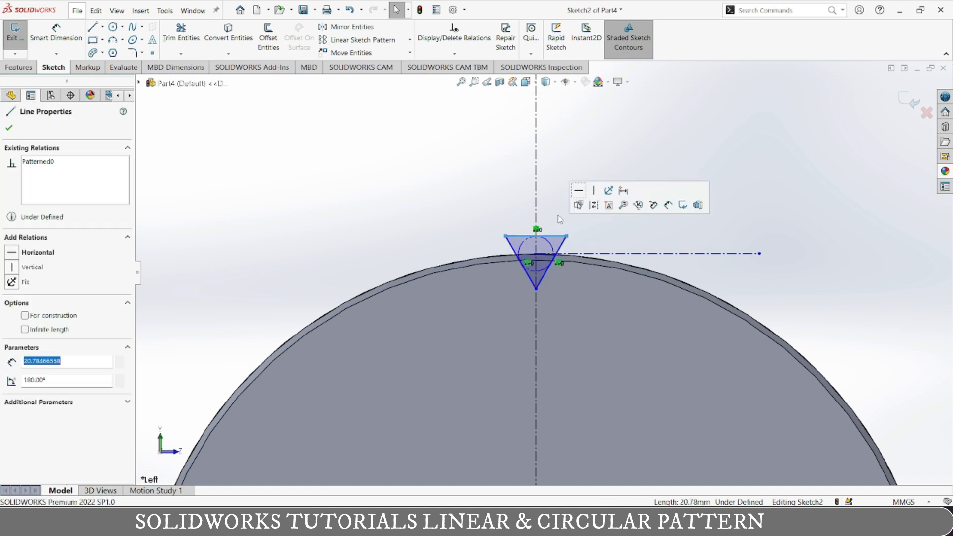
pyautogui.click(468, 202)
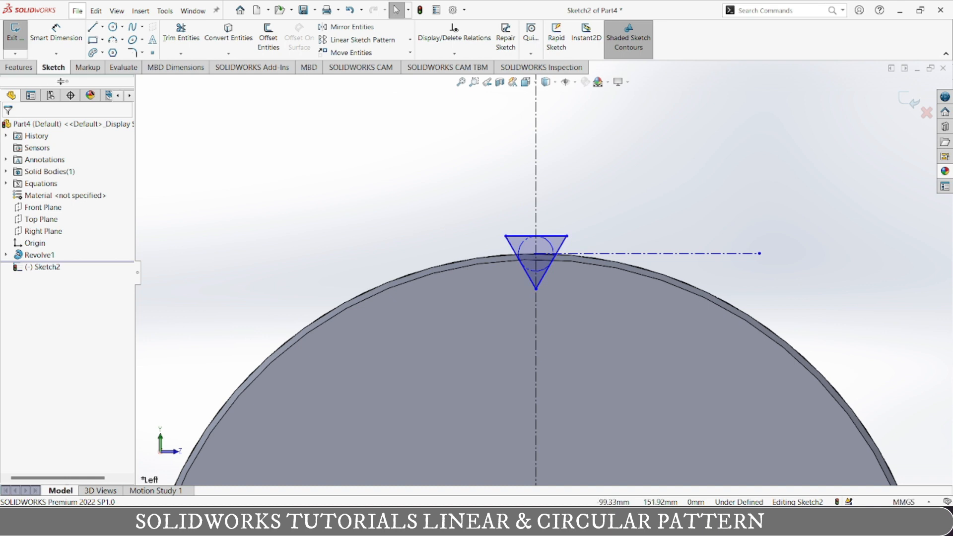
# Cut-extrude the triangle into the wheel's rim with a 10 mm blind depth.
pyautogui.click(18, 68)
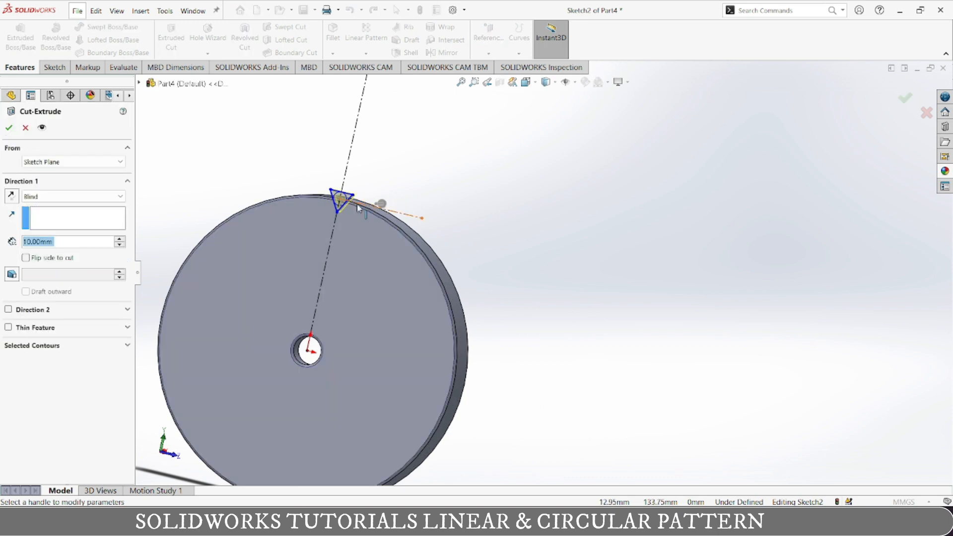
pyautogui.press('Return')
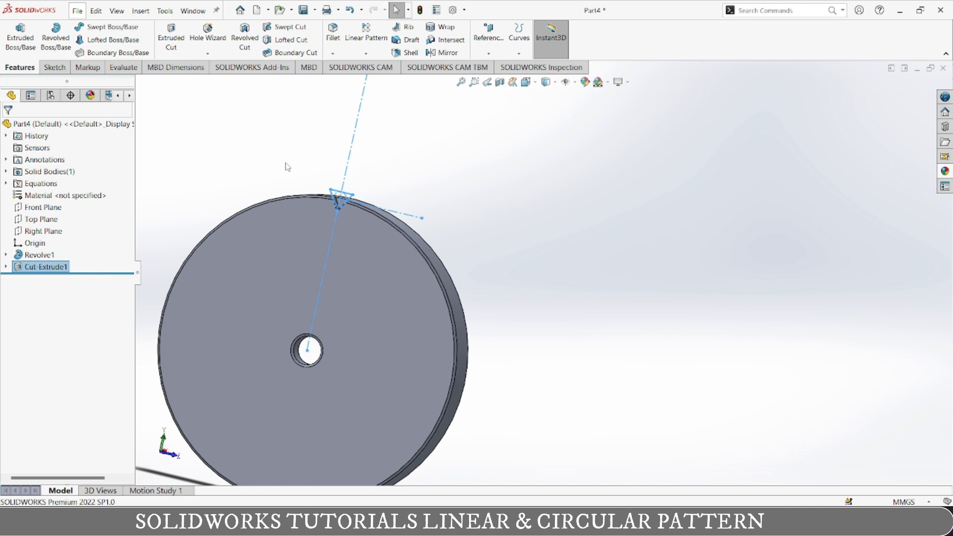
pyautogui.scroll(1, 350, 232)
pyautogui.click(484, 191)
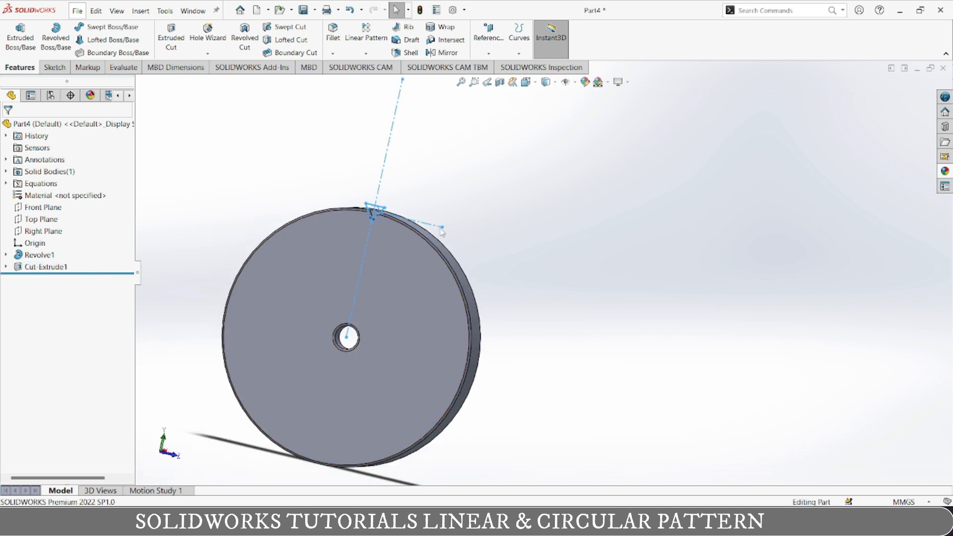
pyautogui.moveTo(366, 214); pyautogui.dragTo(372, 235, button='middle')
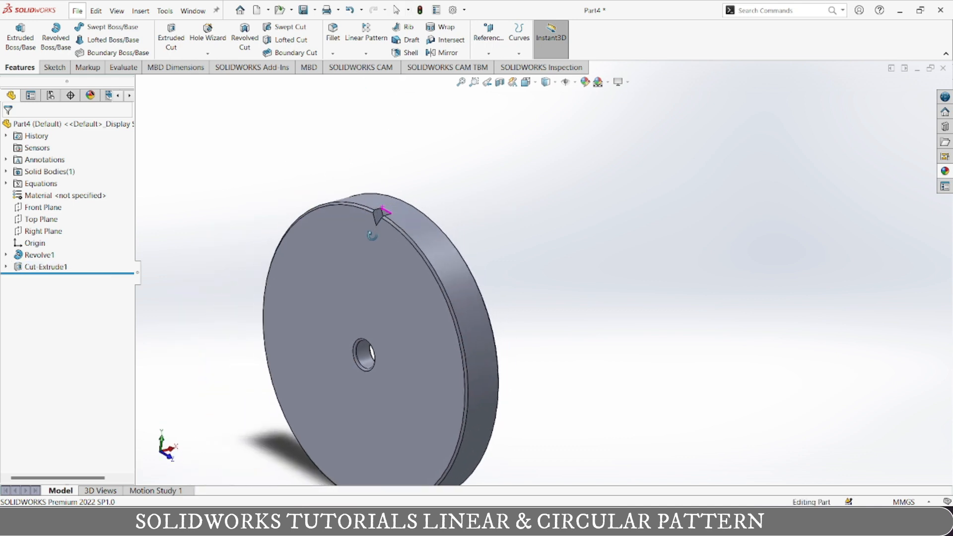
# Change the triangular notch cut's end condition to Through All.
pyautogui.rightClick(31, 266)
pyautogui.click(38, 252)
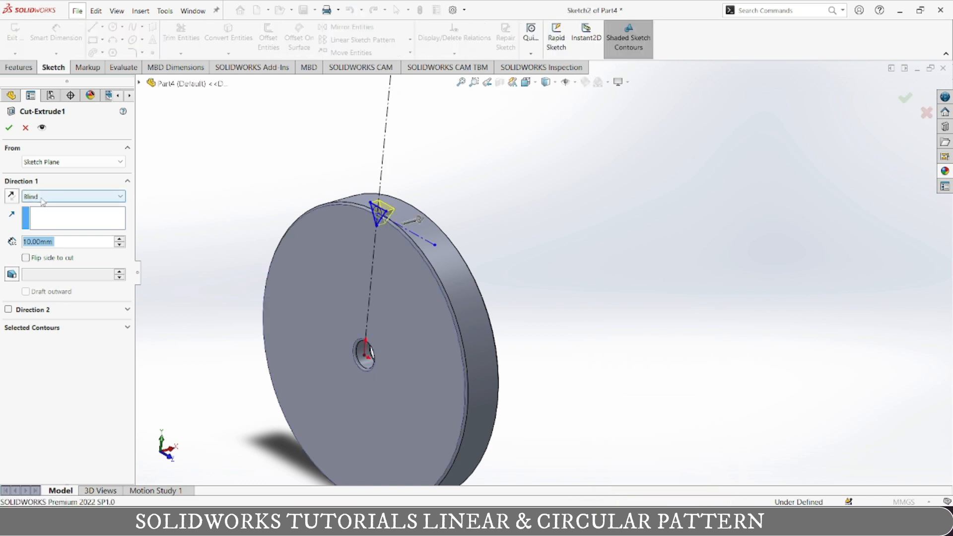
pyautogui.click(41, 197)
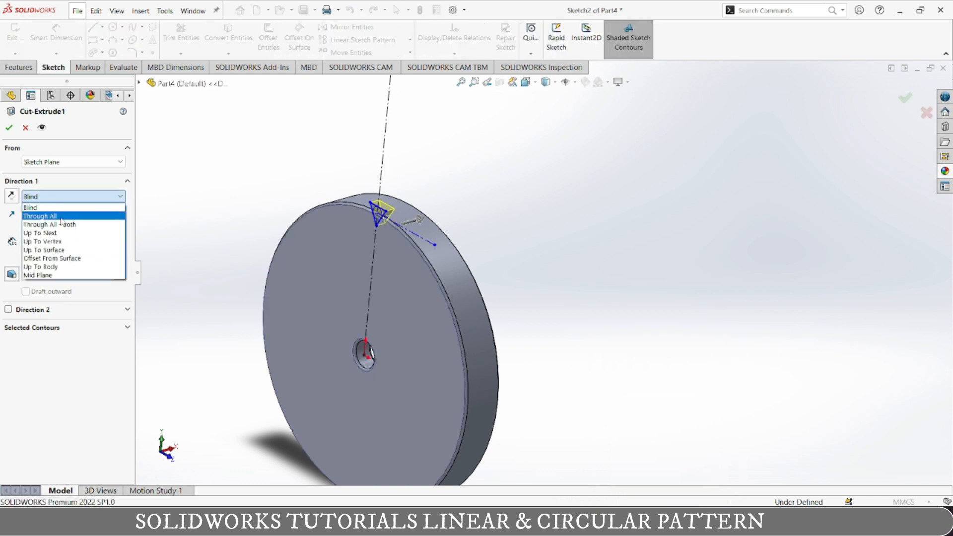
pyautogui.click(63, 217)
pyautogui.click(12, 128)
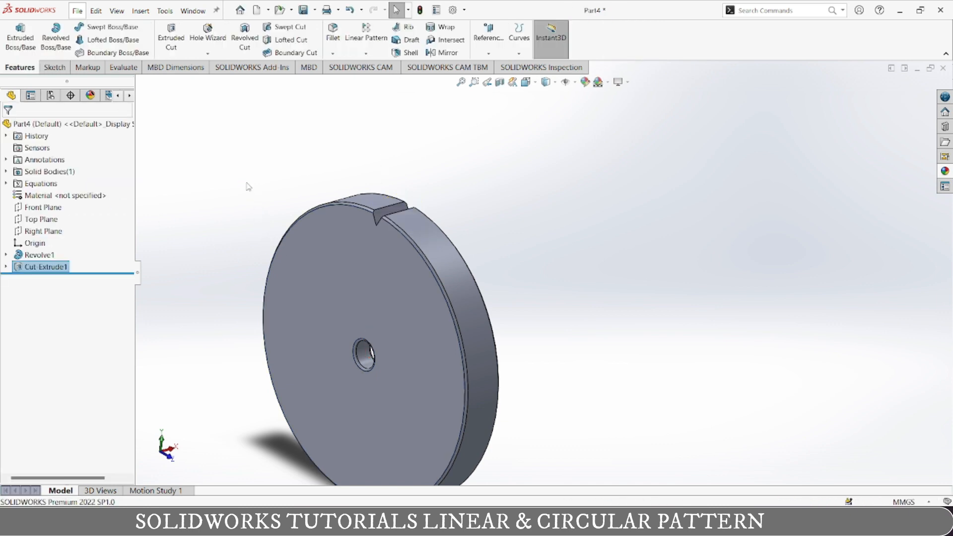
# Edit the notch cut's sketch and enlarge the triangle by moving its lower vertex down to about 113 mm above the origin.
pyautogui.click(6, 267)
pyautogui.rightClick(43, 279)
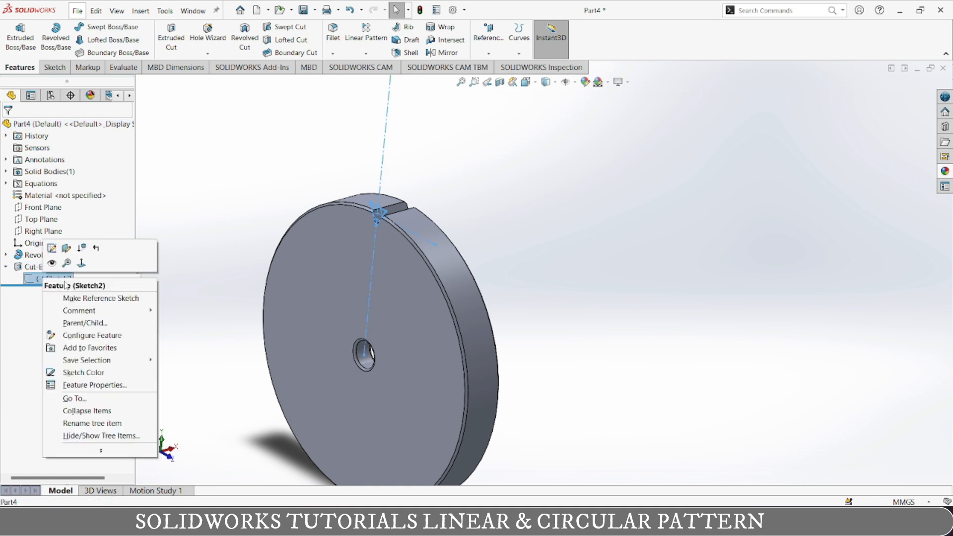
pyautogui.click(51, 248)
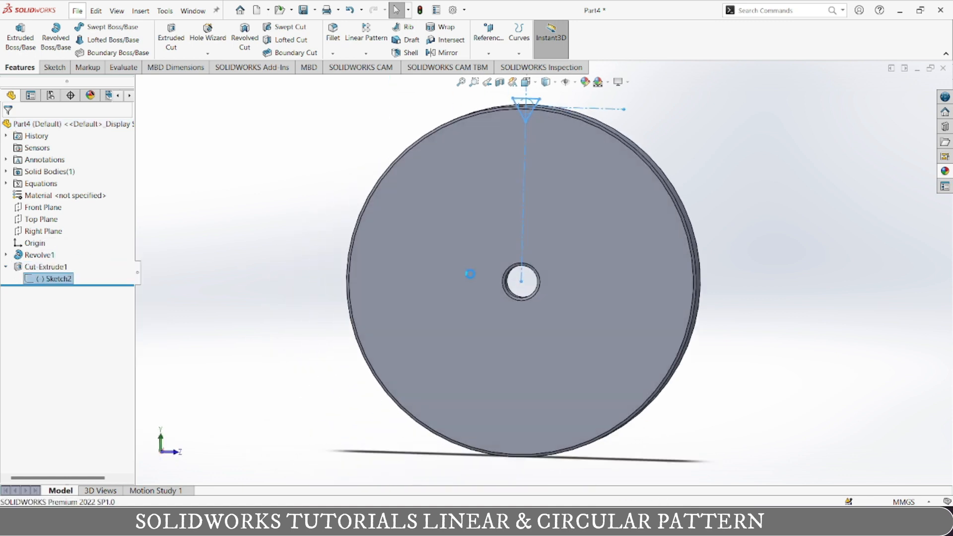
pyautogui.scroll(-5, 544, 112)
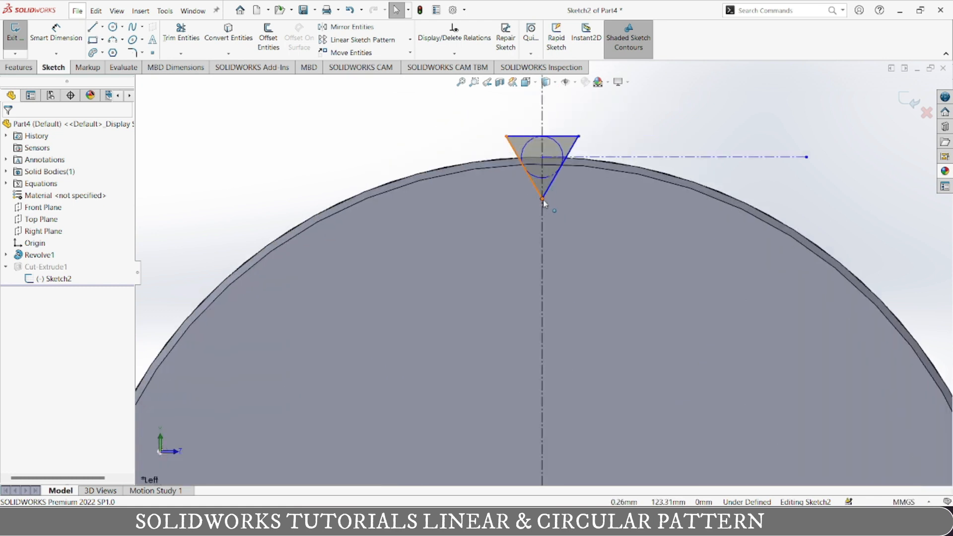
pyautogui.moveTo(543, 199); pyautogui.dragTo(543, 243)
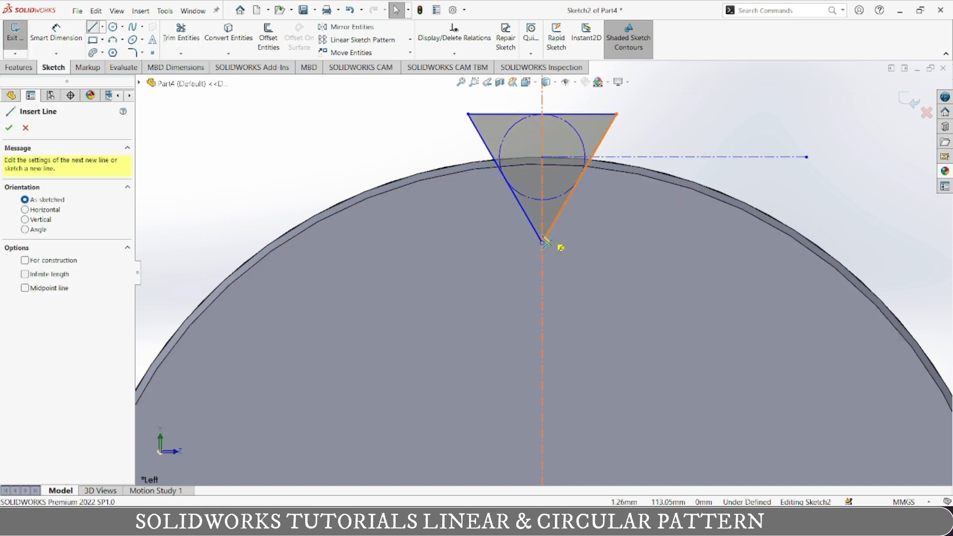
# Draw a short horizontal line across the triangle just above its lower vertex.
pyautogui.click(542, 241)
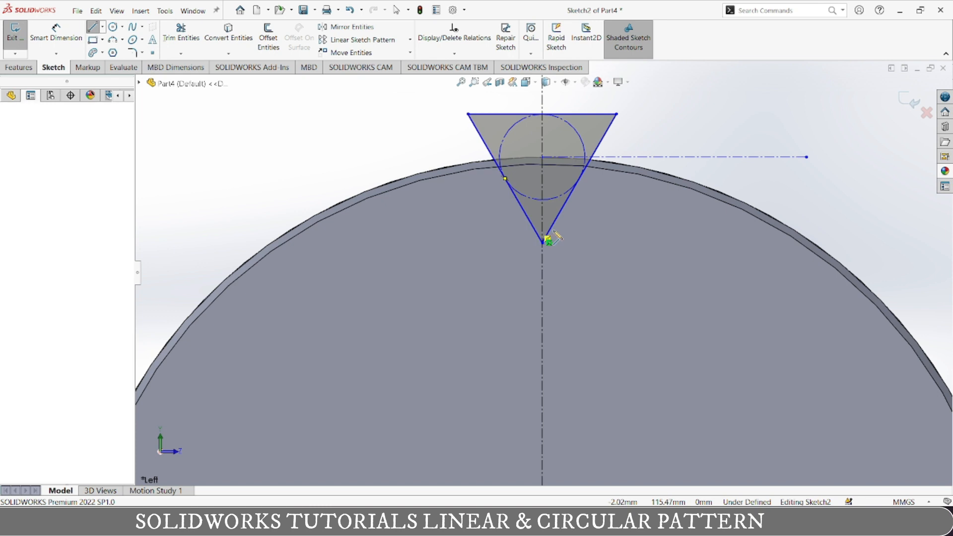
pyautogui.click(551, 228)
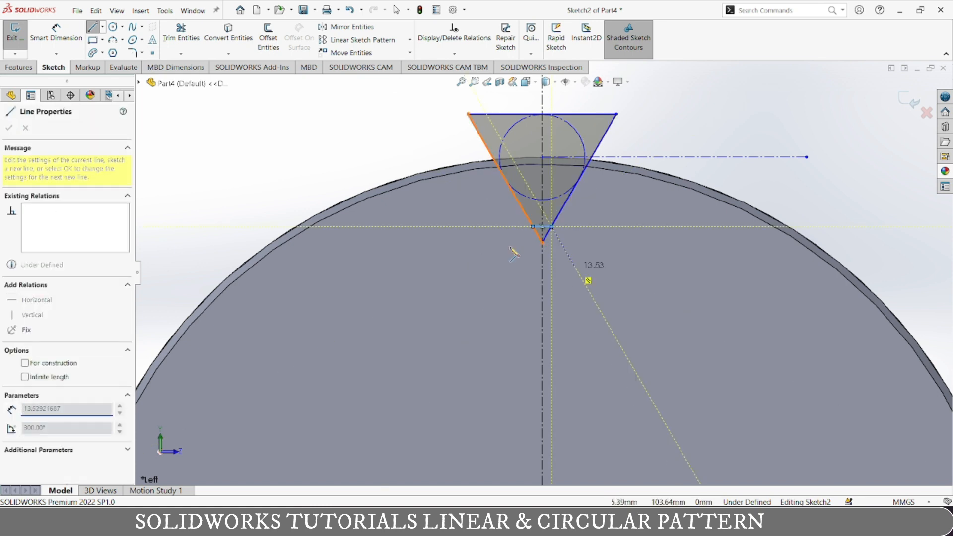
pyautogui.click(11, 125)
# Trim away the triangle's tip below the short horizontal line and exit the sketch to rebuild the notch cut.
pyautogui.click(181, 32)
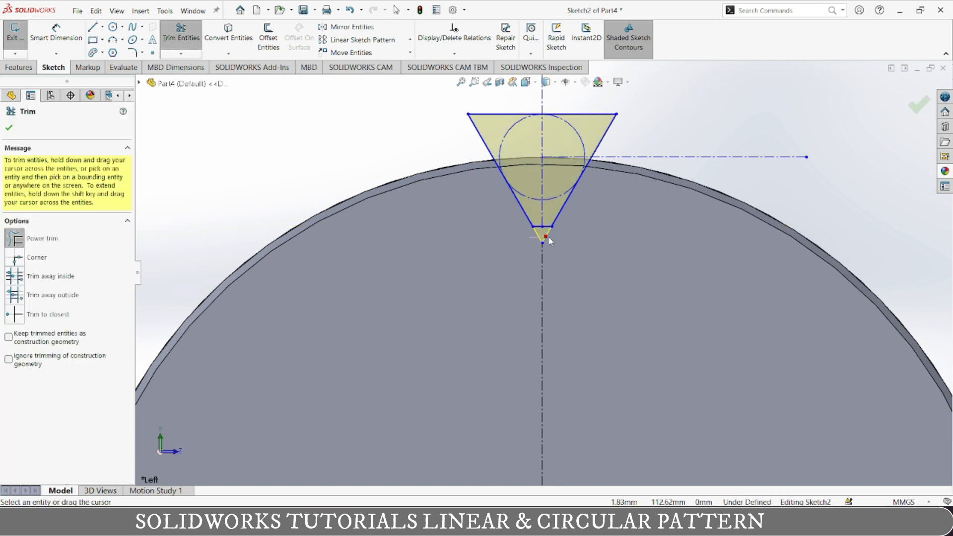
pyautogui.click(10, 128)
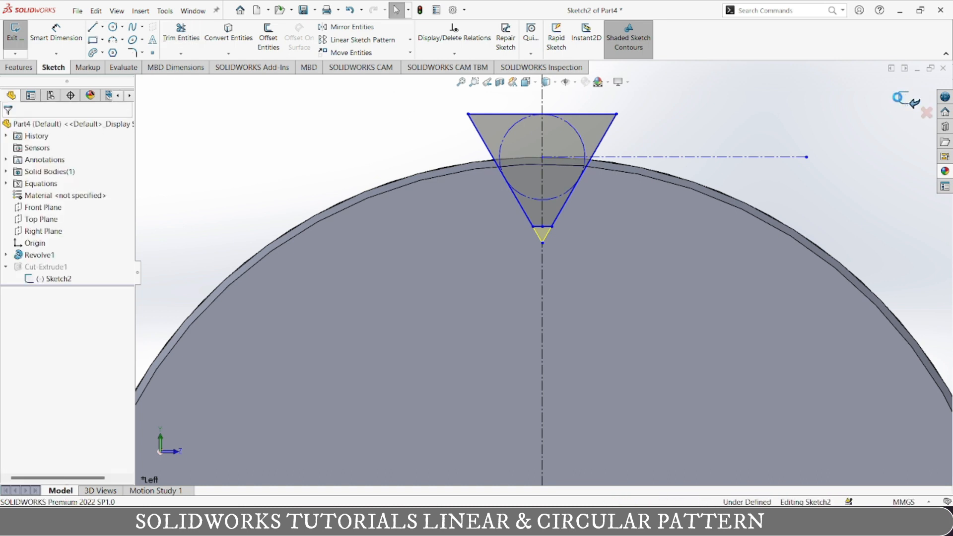
pyautogui.scroll(8, 514, 197)
pyautogui.moveTo(686, 187); pyautogui.dragTo(621, 214, button='middle')
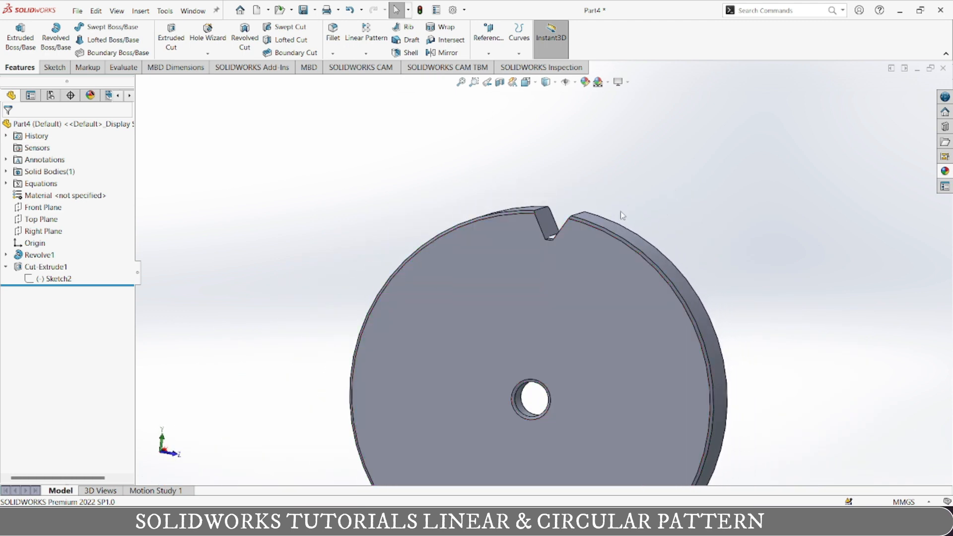
# Create a reference axis through the cylindrical face of the wheel's center hole.
pyautogui.click(488, 44)
pyautogui.click(499, 80)
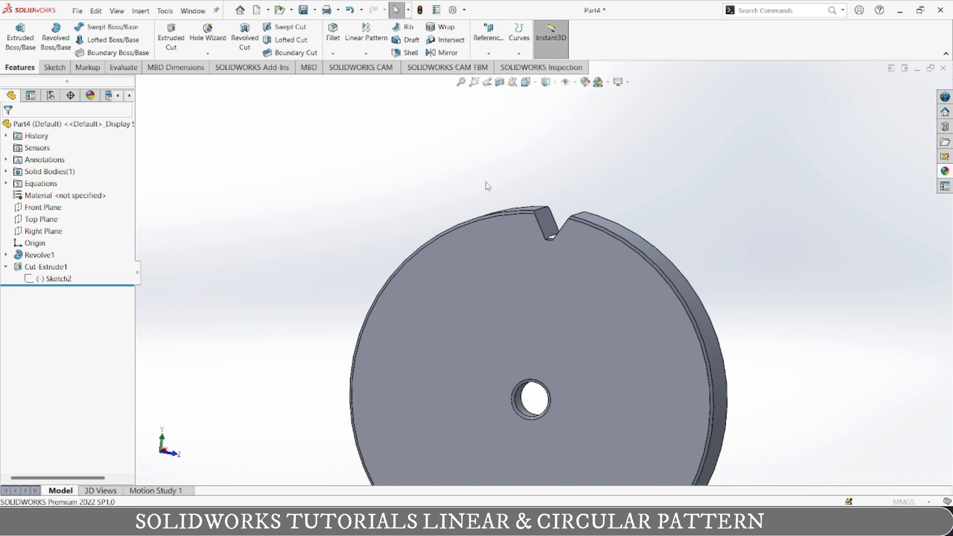
pyautogui.click(517, 401)
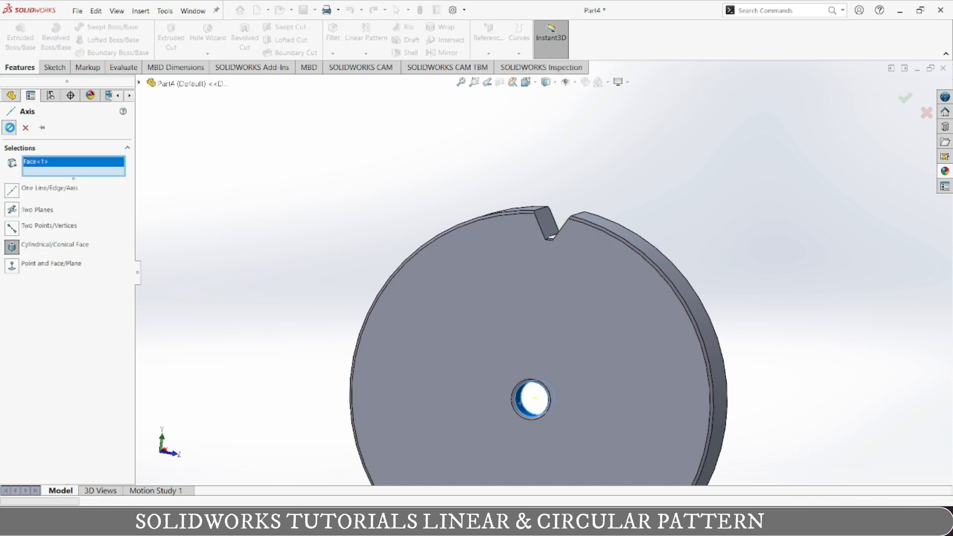
pyautogui.press('Return')
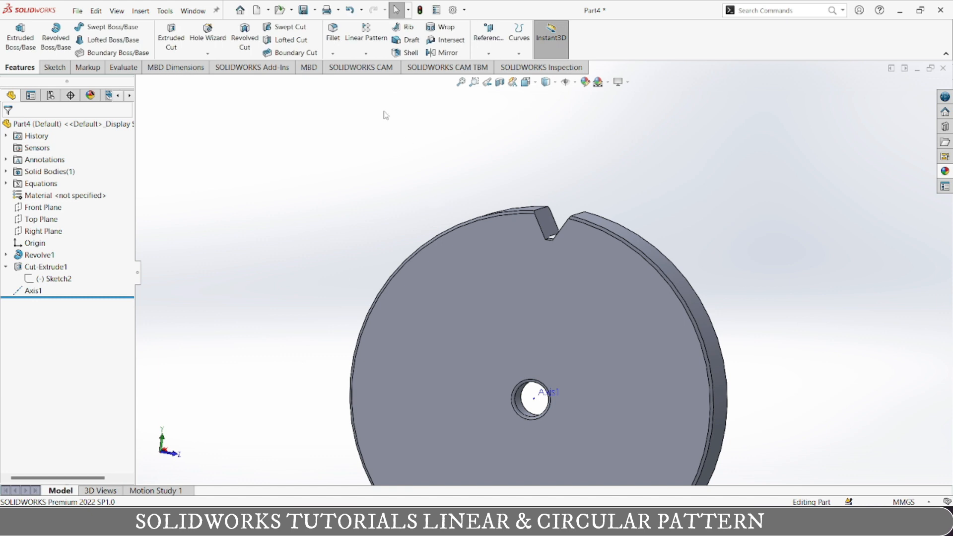
# Set up a circular pattern of the notch cut, using the center hole's reference axis as the rotation direction.
pyautogui.click(366, 53)
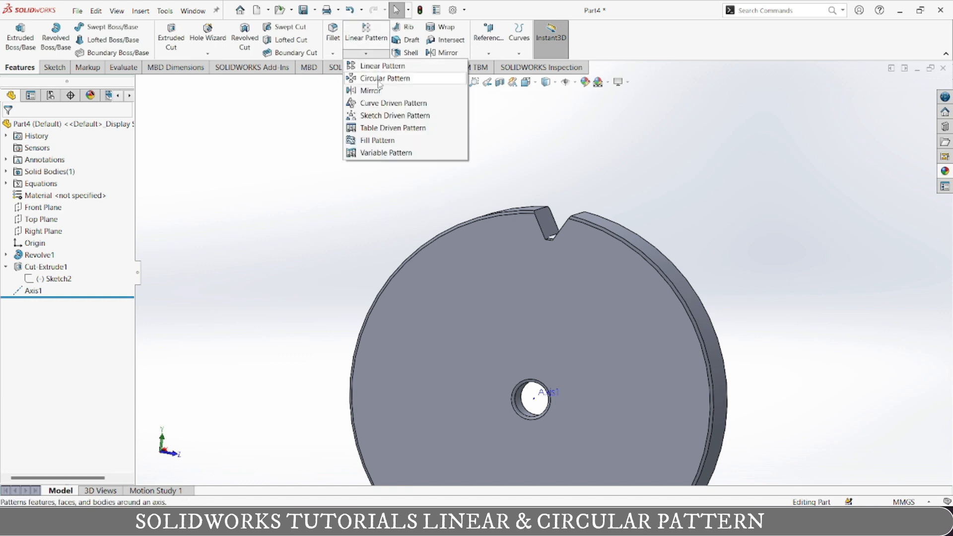
pyautogui.click(379, 81)
pyautogui.moveTo(811, 323); pyautogui.dragTo(569, 407, button='middle')
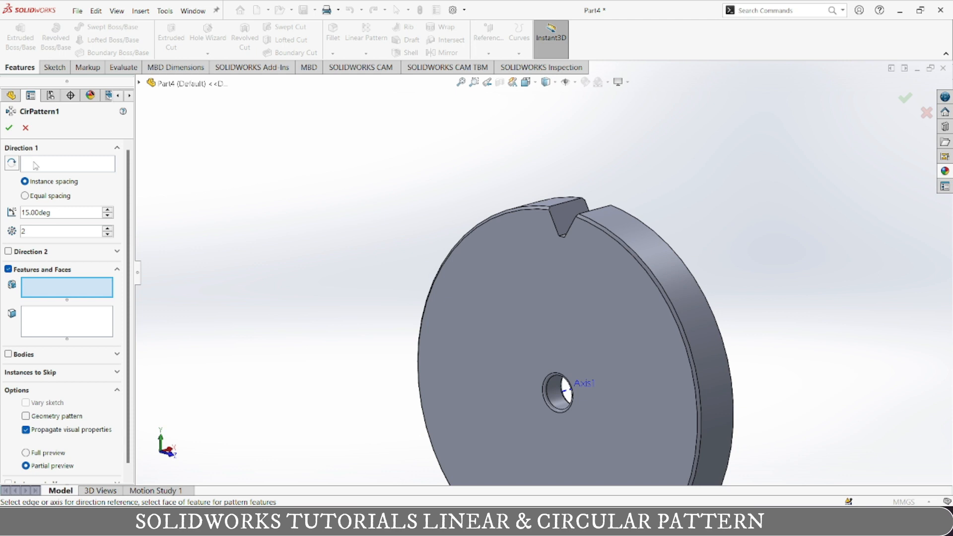
pyautogui.click(140, 83)
pyautogui.click(163, 229)
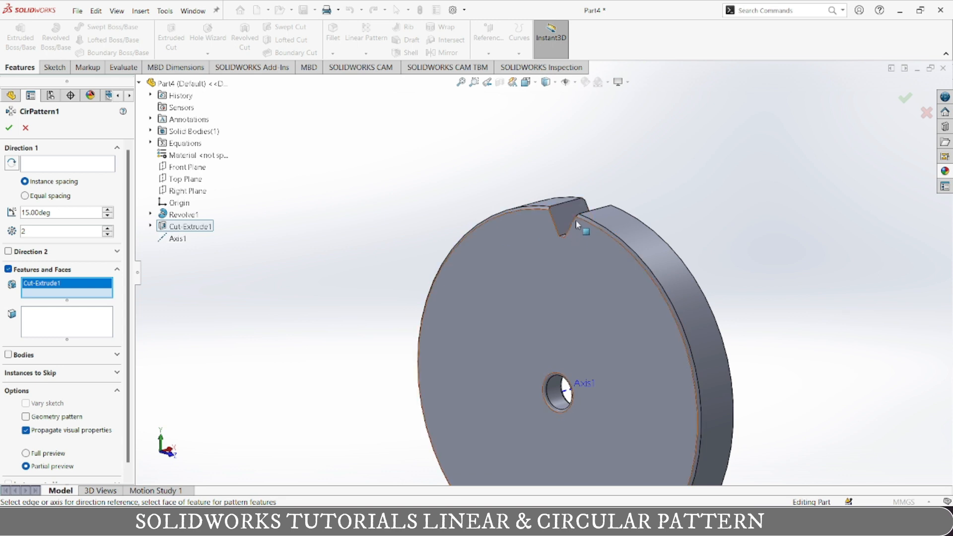
pyautogui.click(75, 165)
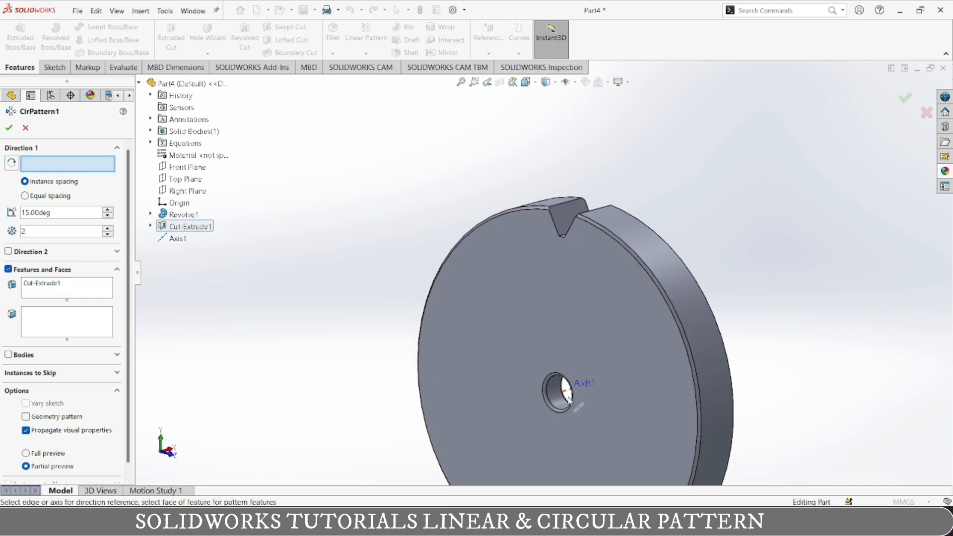
pyautogui.click(569, 399)
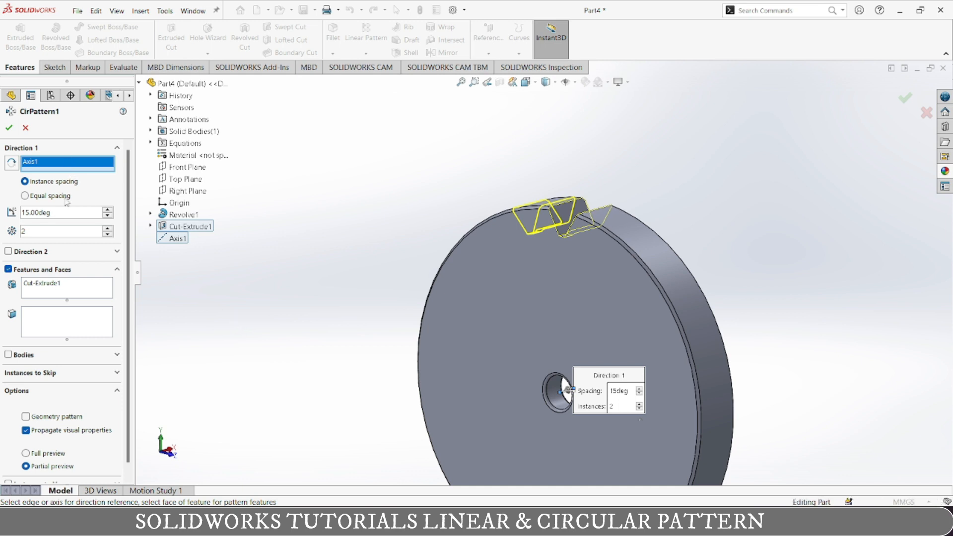
pyautogui.click(554, 386)
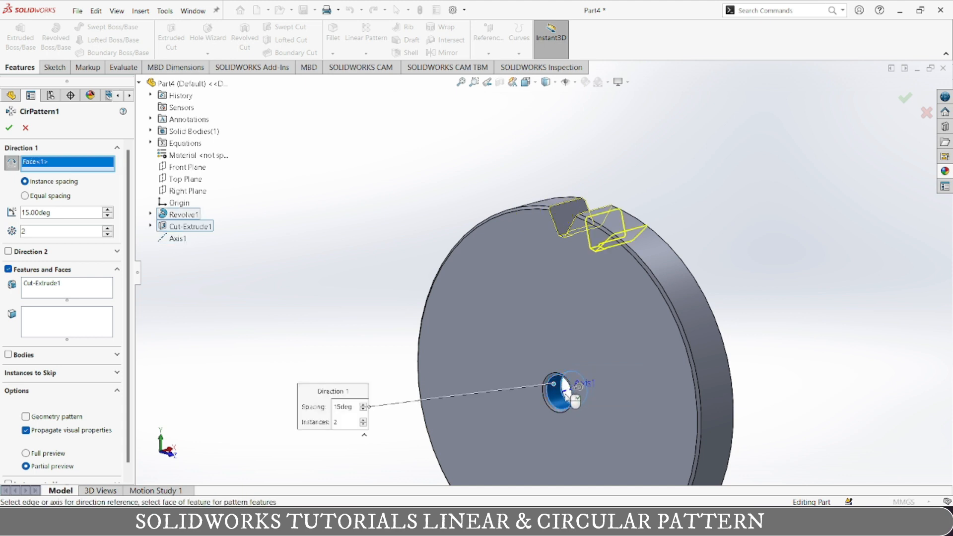
pyautogui.click(566, 392)
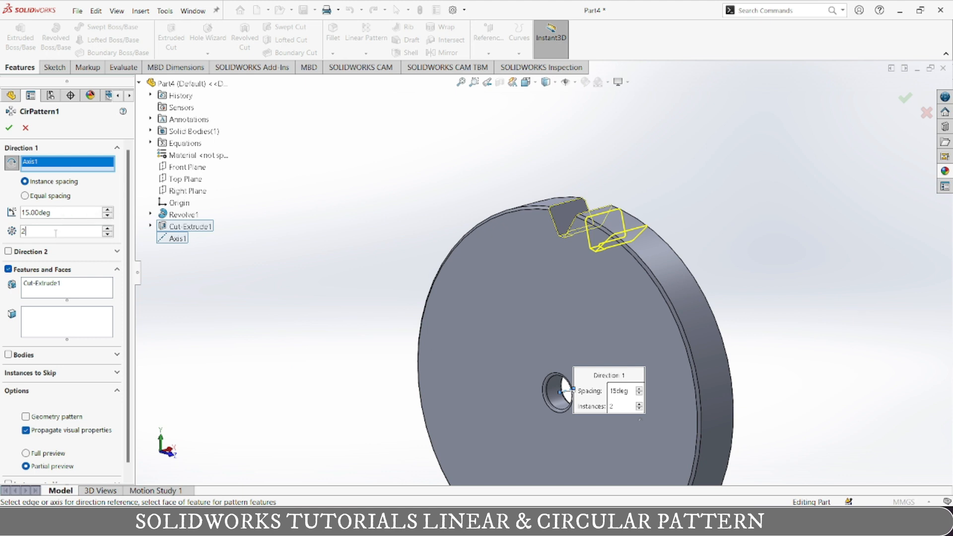
# Try to set the circular pattern's instance spacing angle to 360 degrees.
pyautogui.doubleClick(85, 210)
pyautogui.write('36')
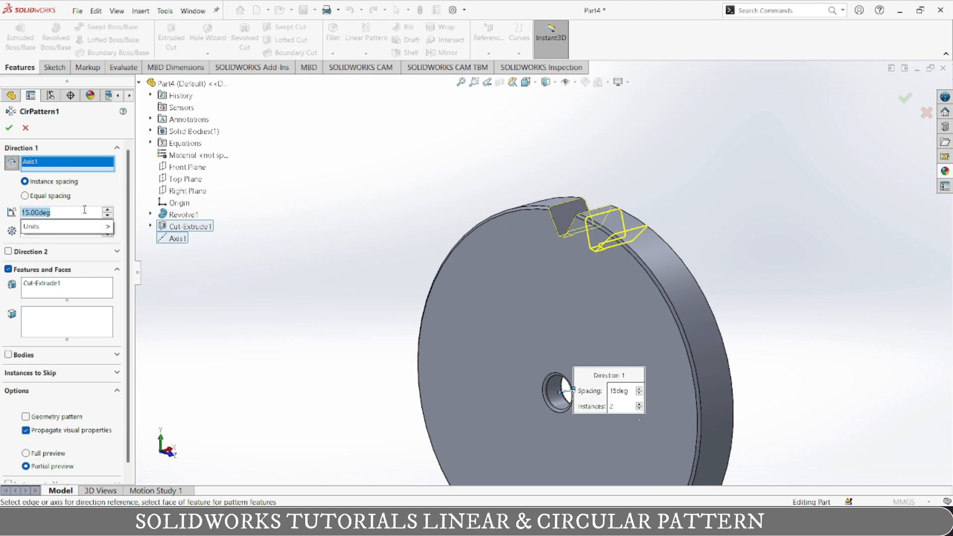
pyautogui.write('0')
pyautogui.press('Return')
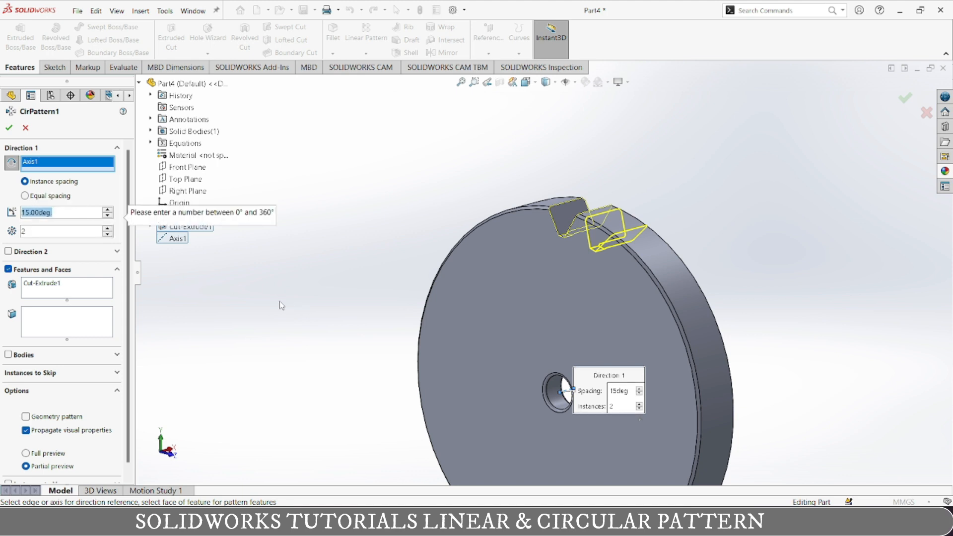
pyautogui.click(60, 212)
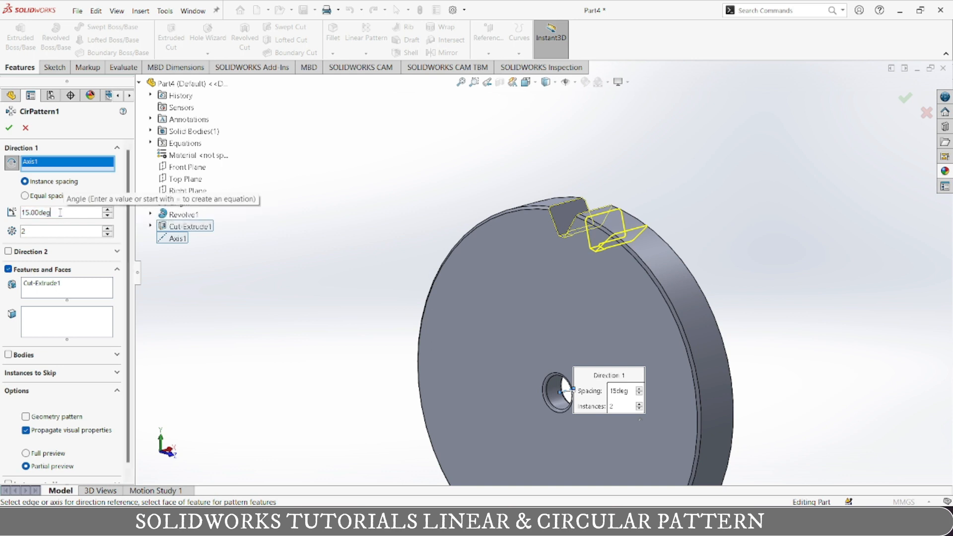
pyautogui.write('360')
pyautogui.press('BackSpace')
pyautogui.press('BackSpace')
pyautogui.press('BackSpace')
pyautogui.press('BackSpace')
pyautogui.press('BackSpace')
pyautogui.press('BackSpace')
pyautogui.press('BackSpace')
pyautogui.press('BackSpace')
pyautogui.press('BackSpace')
pyautogui.press('BackSpace')
pyautogui.press('BackSpace')
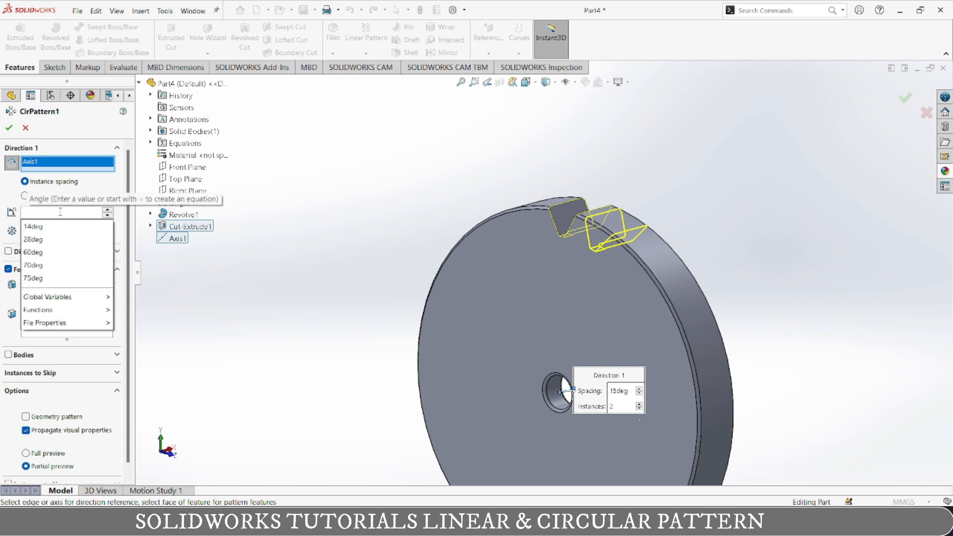
pyautogui.write('360')
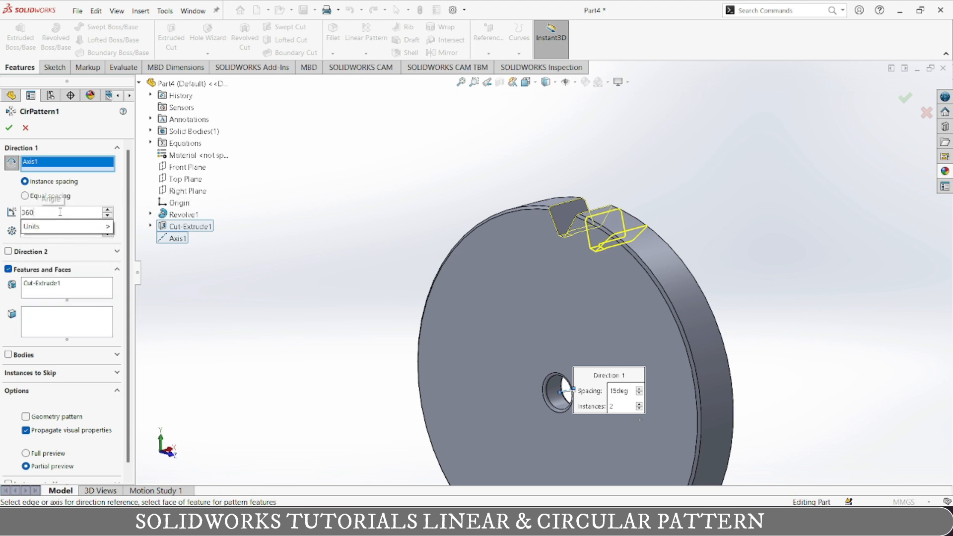
pyautogui.press('Return')
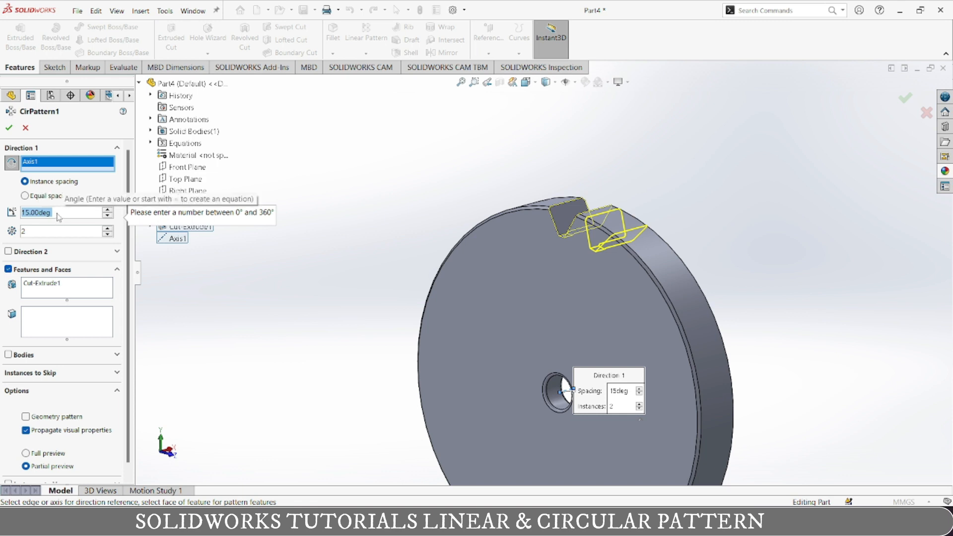
pyautogui.write('360')
pyautogui.press('Return')
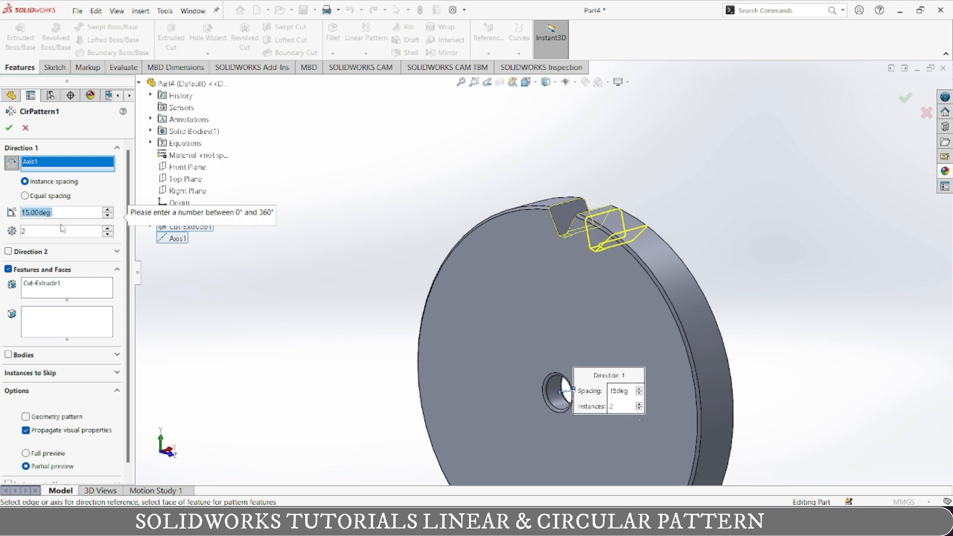
# Switch the circular pattern to equal spacing over 360 degrees and set the number of instances to 40.
pyautogui.moveTo(348, 324); pyautogui.dragTo(325, 298, button='middle')
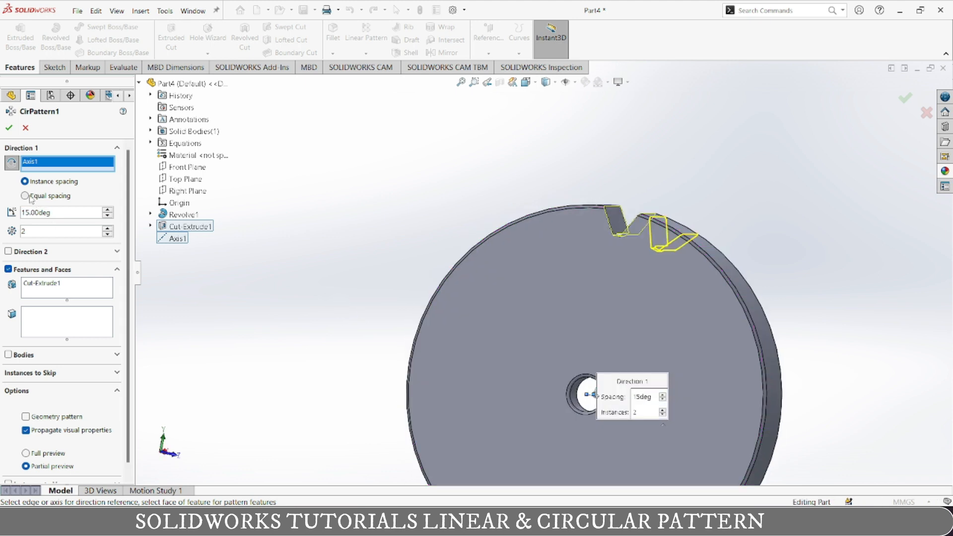
pyautogui.click(25, 195)
pyautogui.doubleClick(71, 236)
pyautogui.scroll(5, 397, 280)
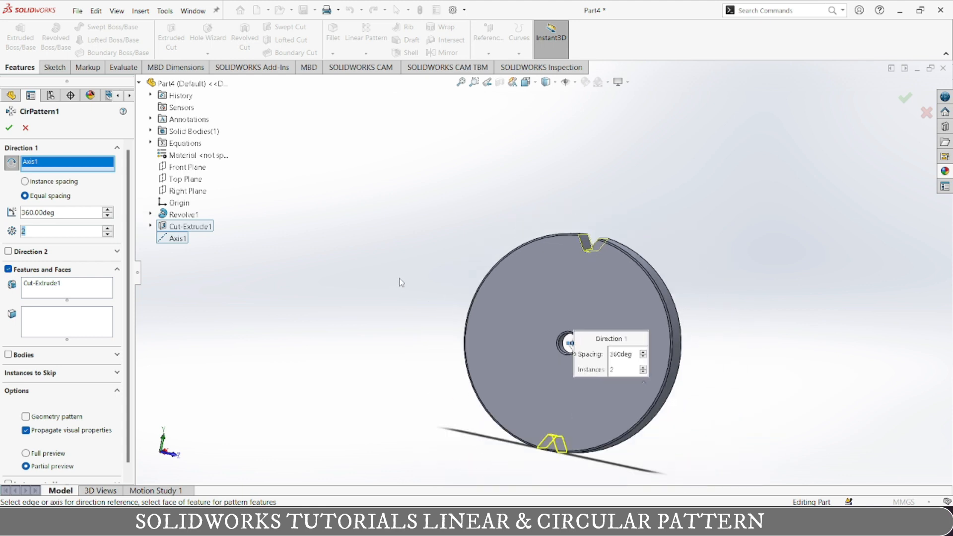
pyautogui.moveTo(393, 323); pyautogui.dragTo(404, 313, button='middle')
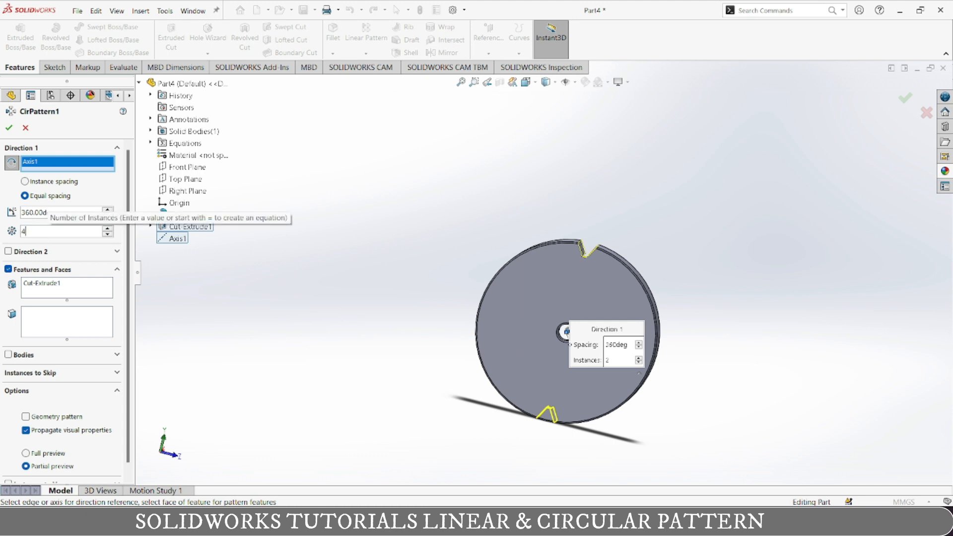
pyautogui.write('0')
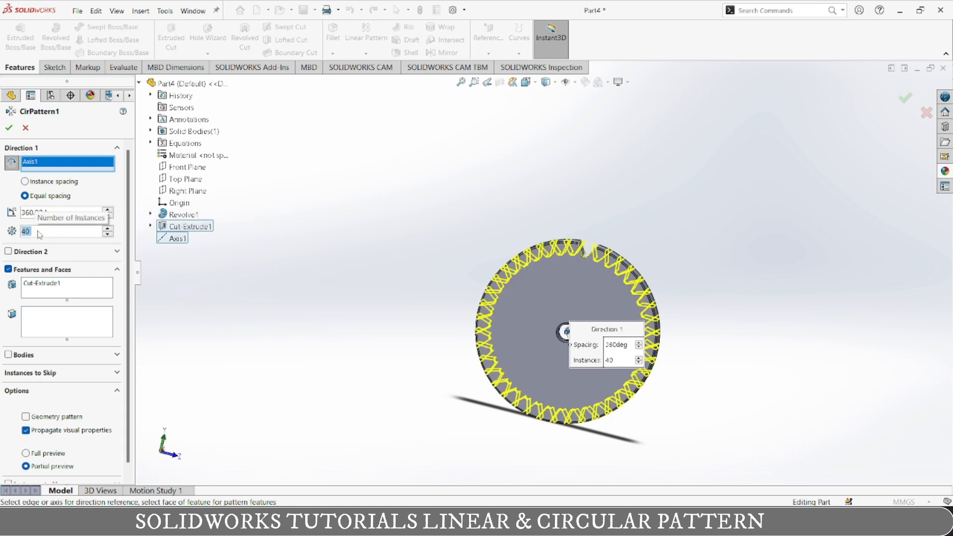
# Try 35, 30 and 25 instances, settle on 28, and complete the circular pattern of notches.
pyautogui.write('35')
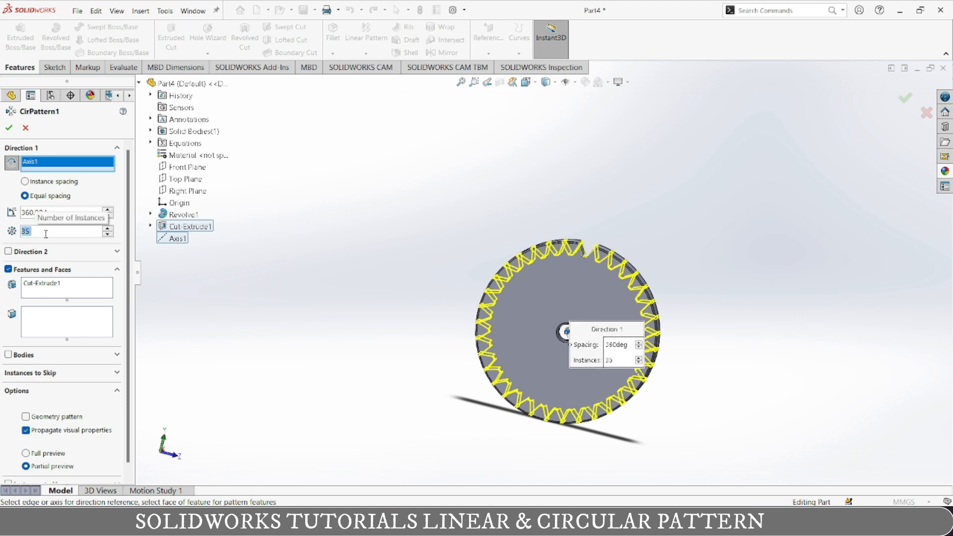
pyautogui.write('30')
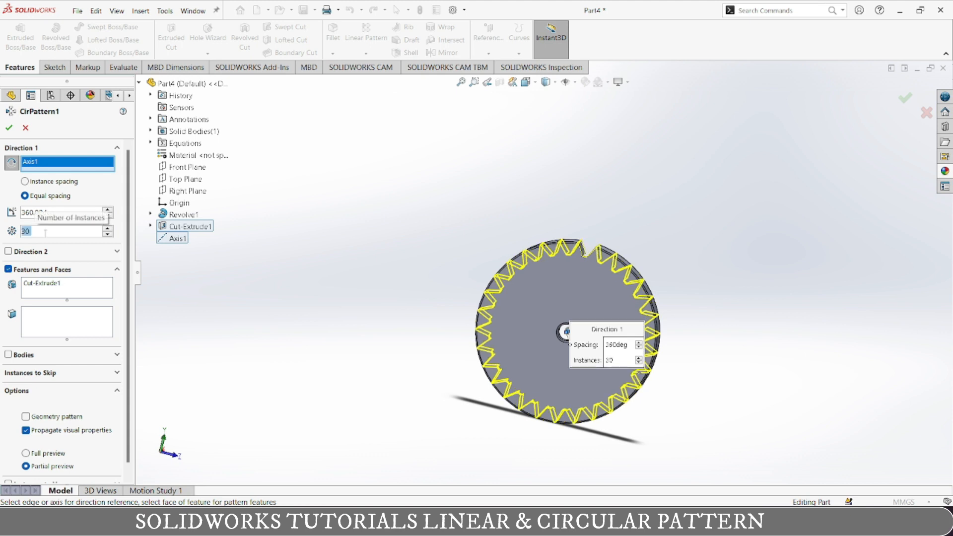
pyautogui.write('25')
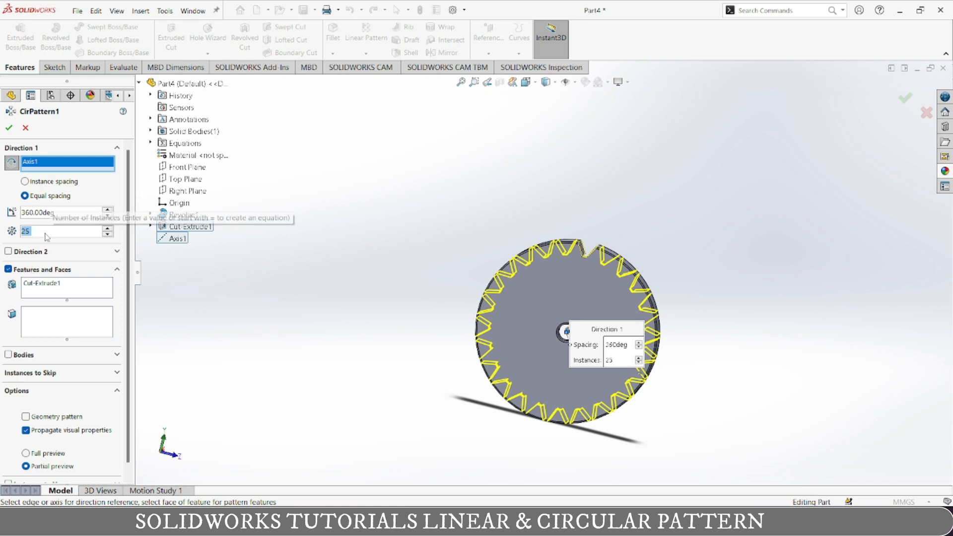
pyautogui.write('28')
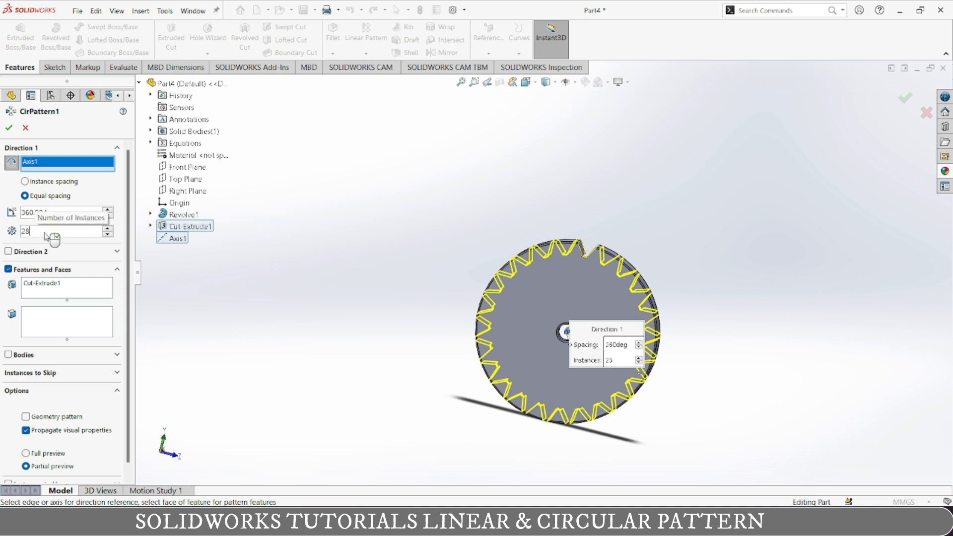
pyautogui.press('Return')
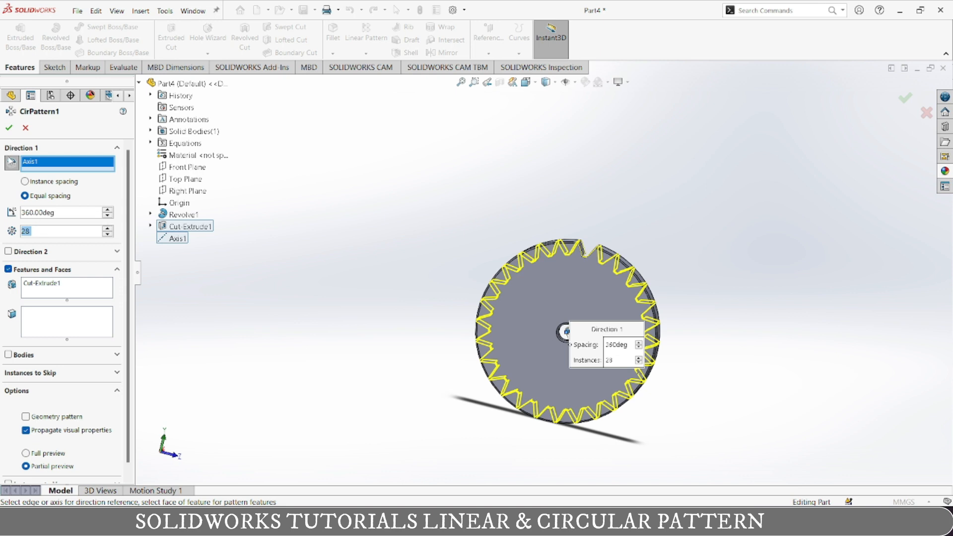
pyautogui.click(10, 128)
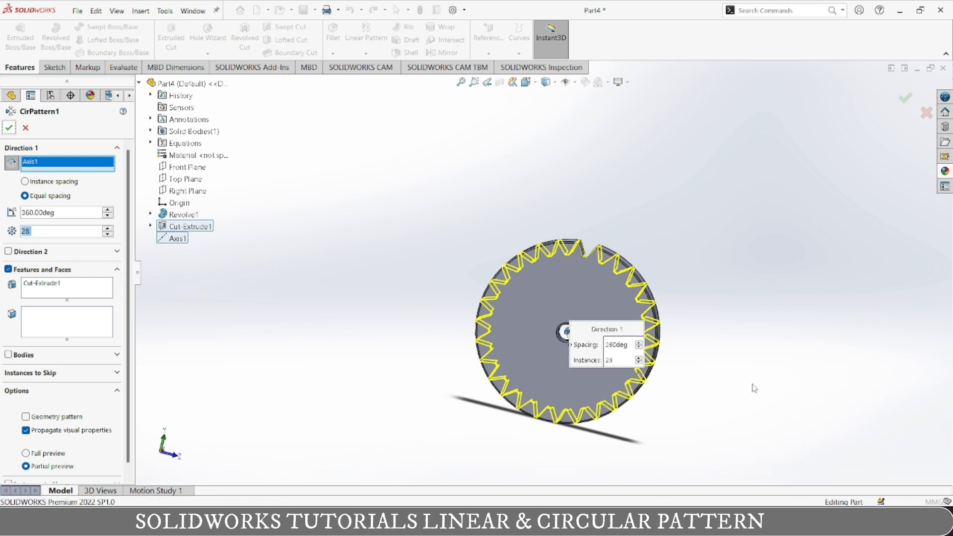
# Open the sketch of the patterned notch cut for editing.
pyautogui.moveTo(677, 387); pyautogui.dragTo(677, 313, button='middle')
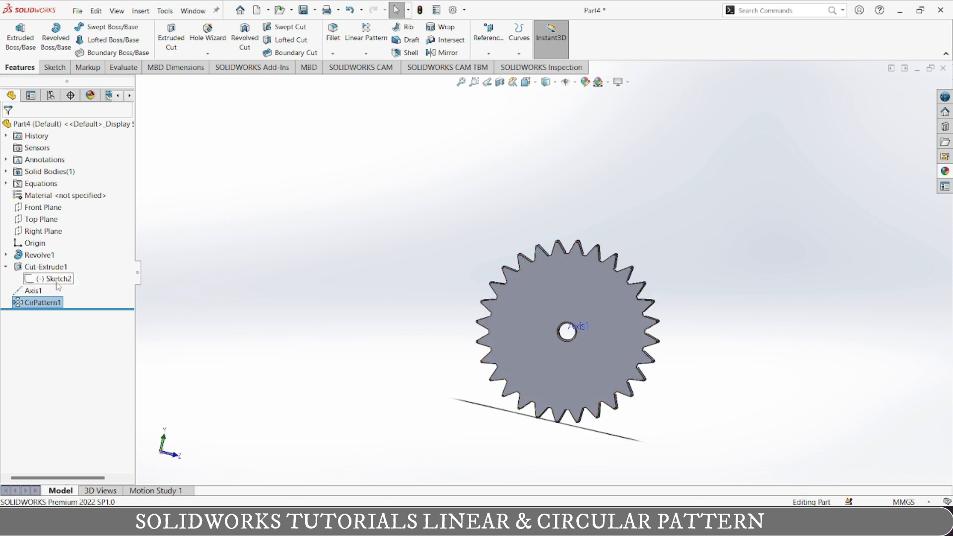
pyautogui.moveTo(53, 305)
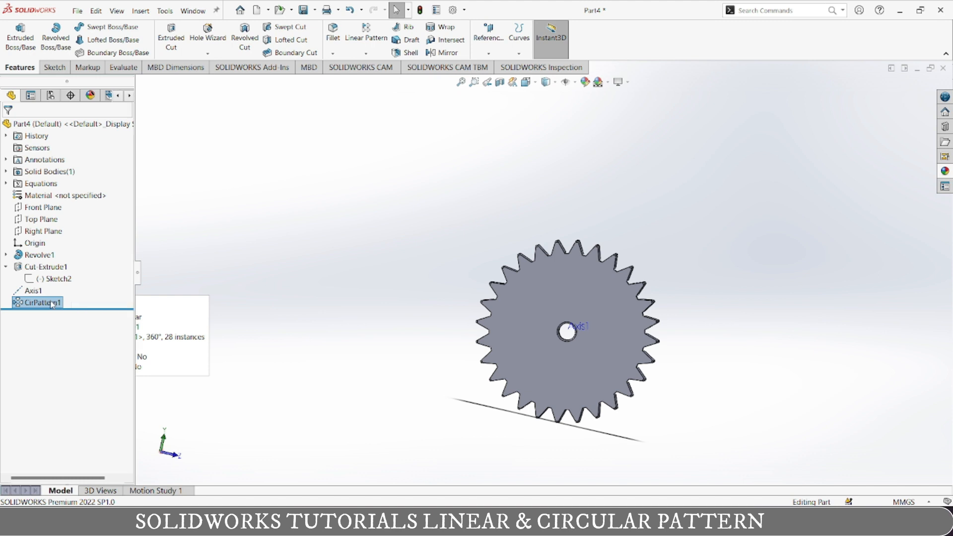
pyautogui.rightClick(52, 304)
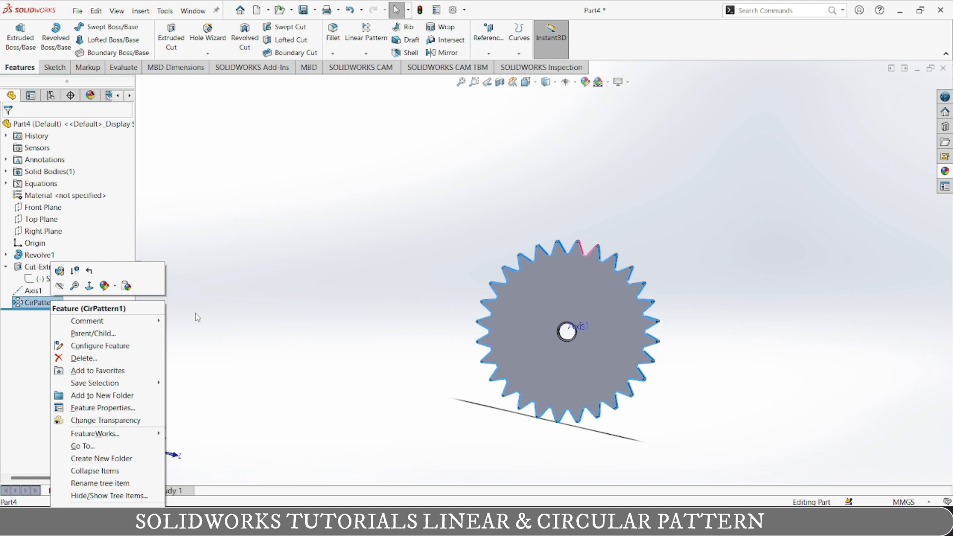
pyautogui.click(139, 289)
pyautogui.rightClick(42, 269)
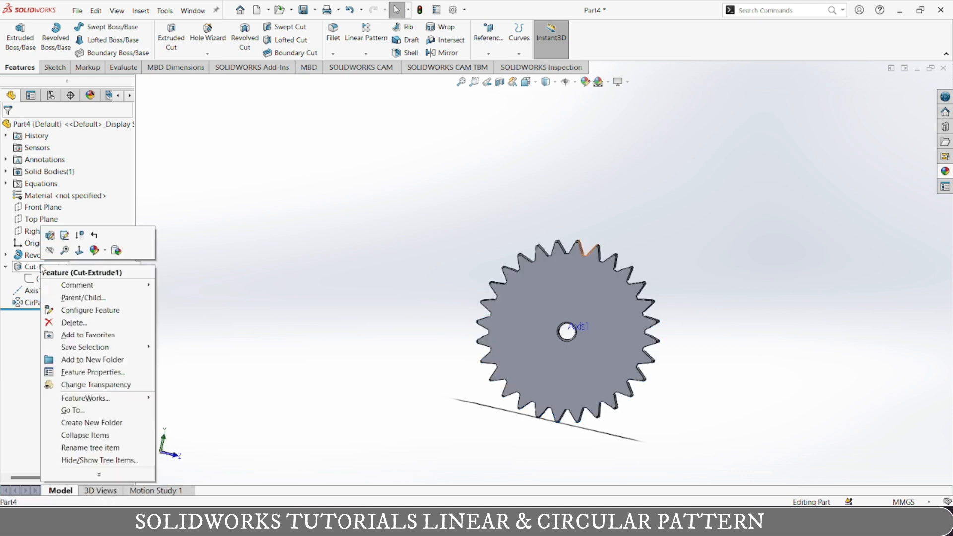
pyautogui.rightClick(36, 279)
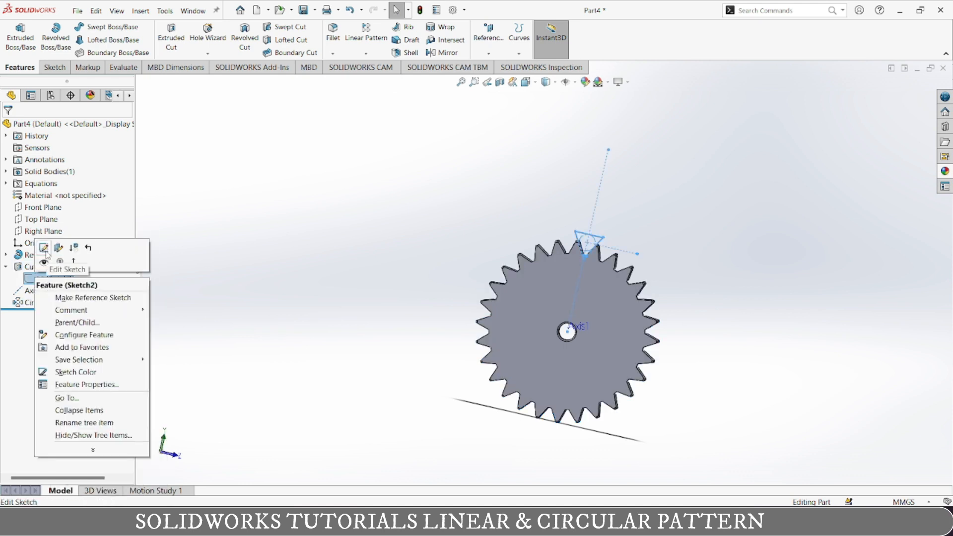
pyautogui.click(49, 254)
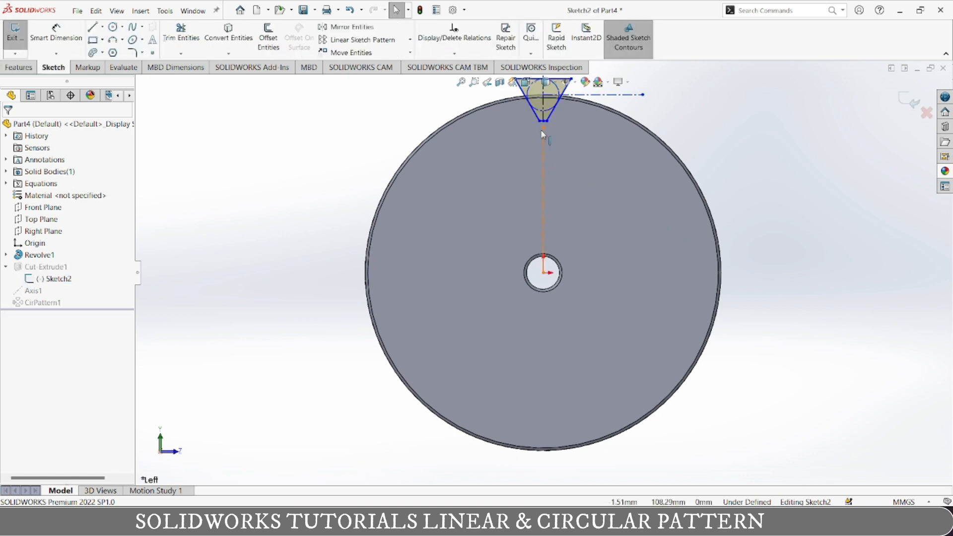
# Raise the notch's flat bottom to about 119.5 mm above the origin, narrow it to about 5 mm, and rebuild the toothed wheel.
pyautogui.scroll(-3, 541, 149)
pyautogui.scroll(-2, 545, 133)
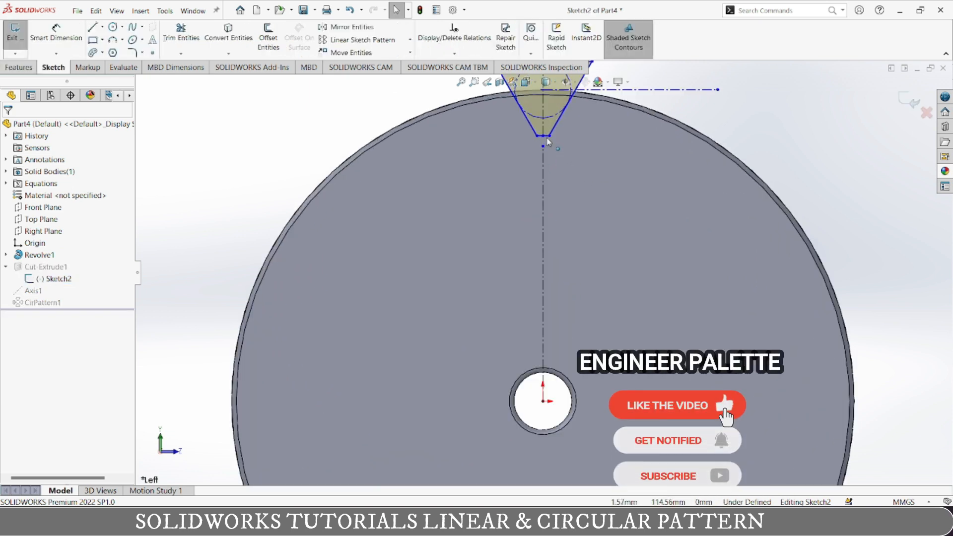
pyautogui.moveTo(543, 135); pyautogui.dragTo(544, 126)
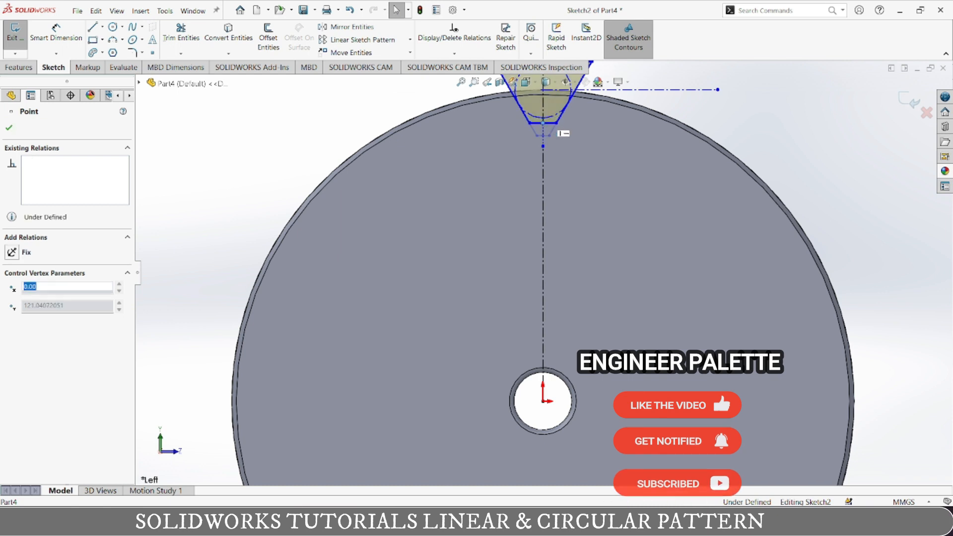
pyautogui.click(530, 126)
pyautogui.moveTo(541, 123); pyautogui.dragTo(539, 130)
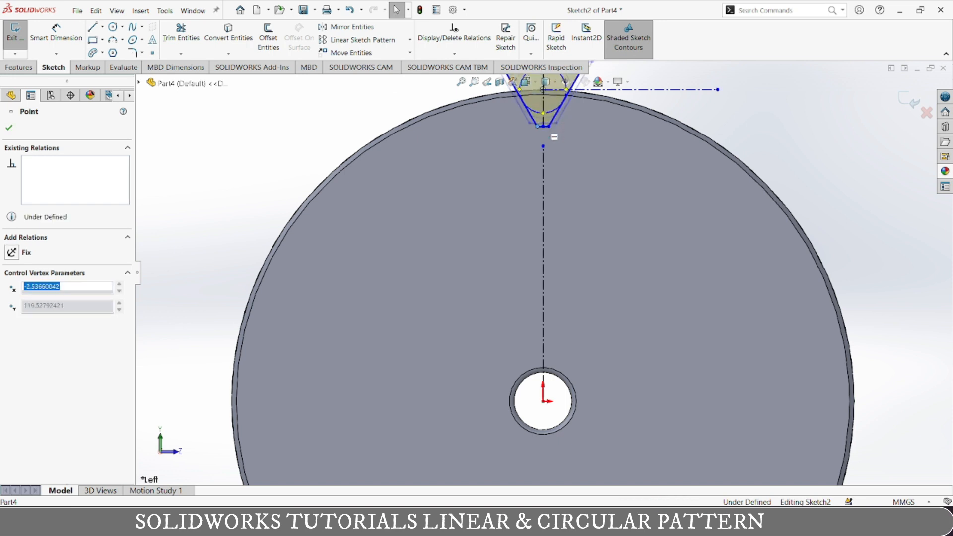
pyautogui.click(9, 126)
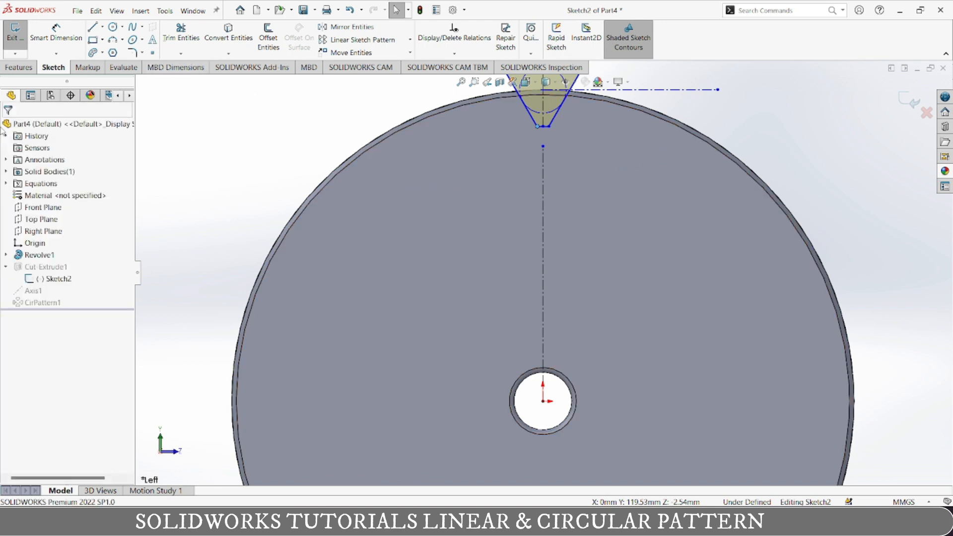
pyautogui.click(906, 101)
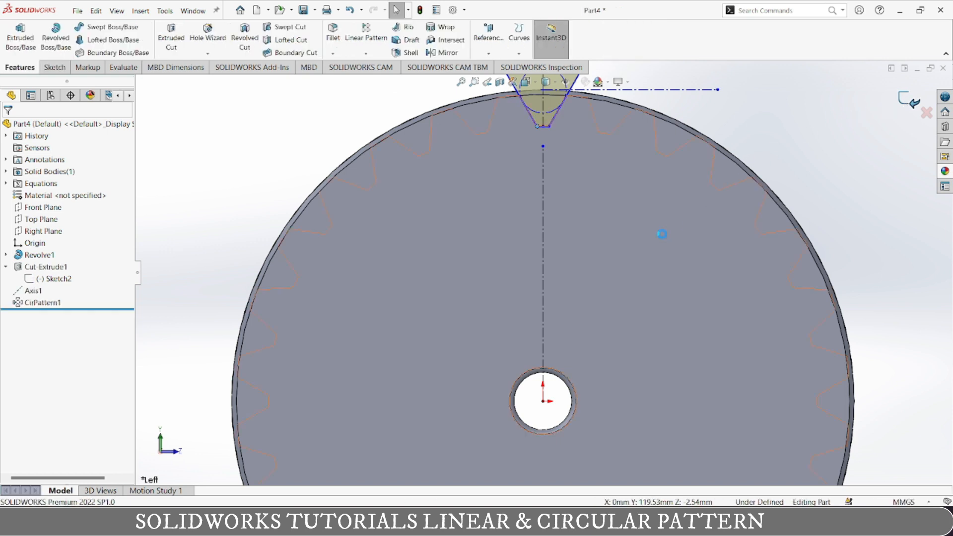
pyautogui.press('f')
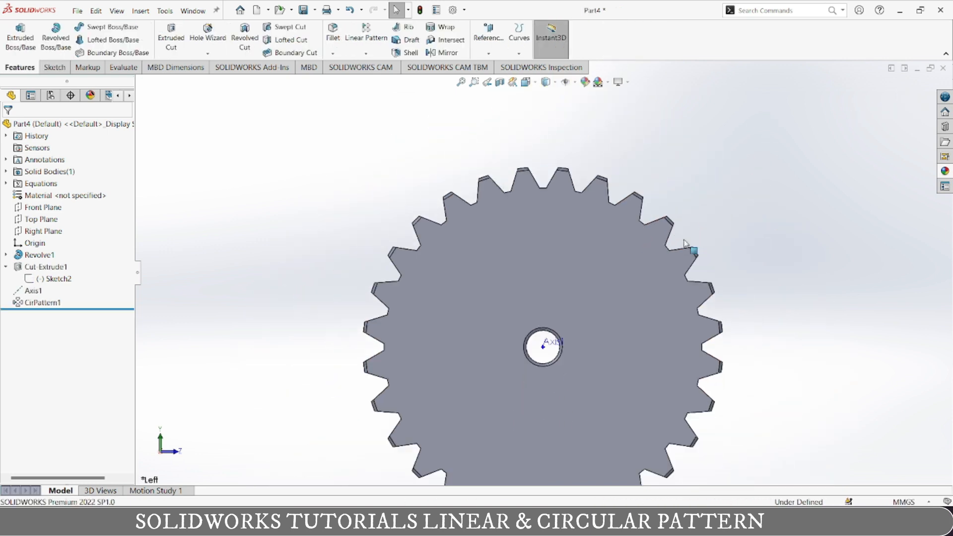
# Start a new sketch on the toothed wheel's flat face, on the side without the raised hub.
pyautogui.moveTo(788, 282); pyautogui.dragTo(544, 285, button='middle')
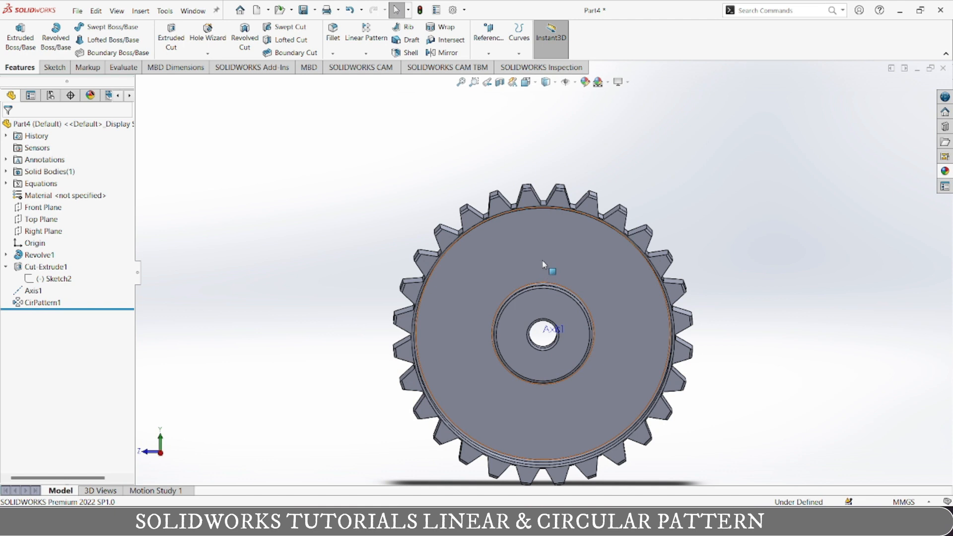
pyautogui.moveTo(476, 290); pyautogui.dragTo(581, 307, button='middle')
pyautogui.click(595, 296)
pyautogui.rightClick(595, 297)
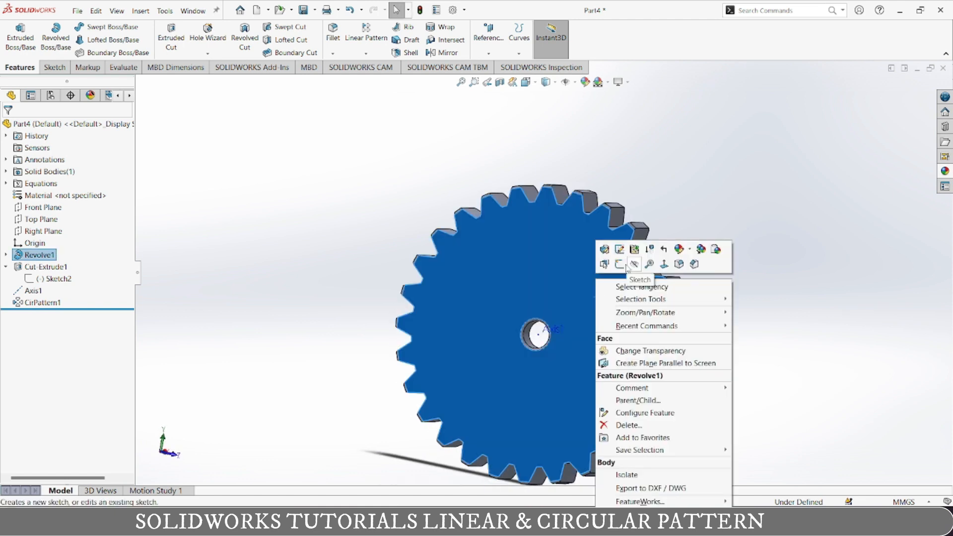
pyautogui.click(615, 264)
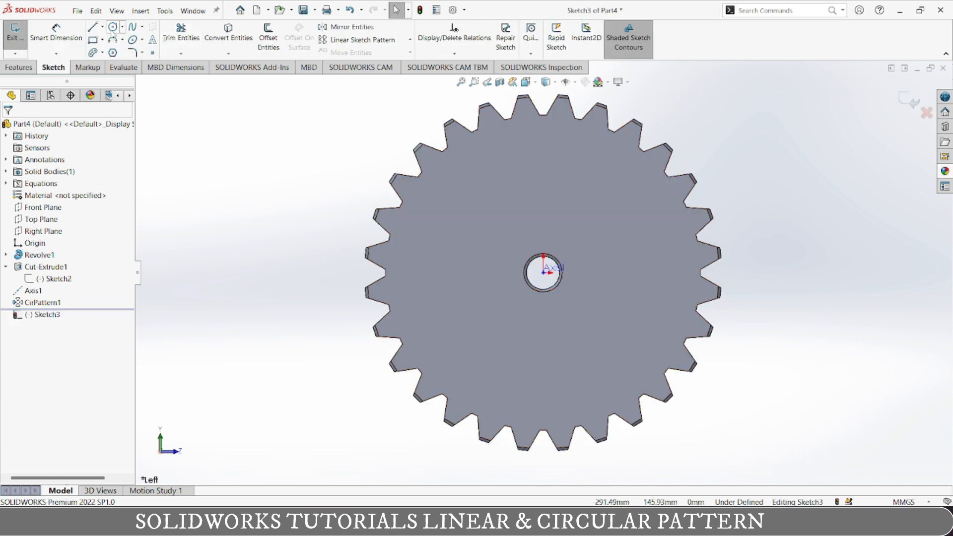
# Draw a slanted centerline about 95 mm long from the origin, rising at about 53 degrees.
pyautogui.click(122, 27)
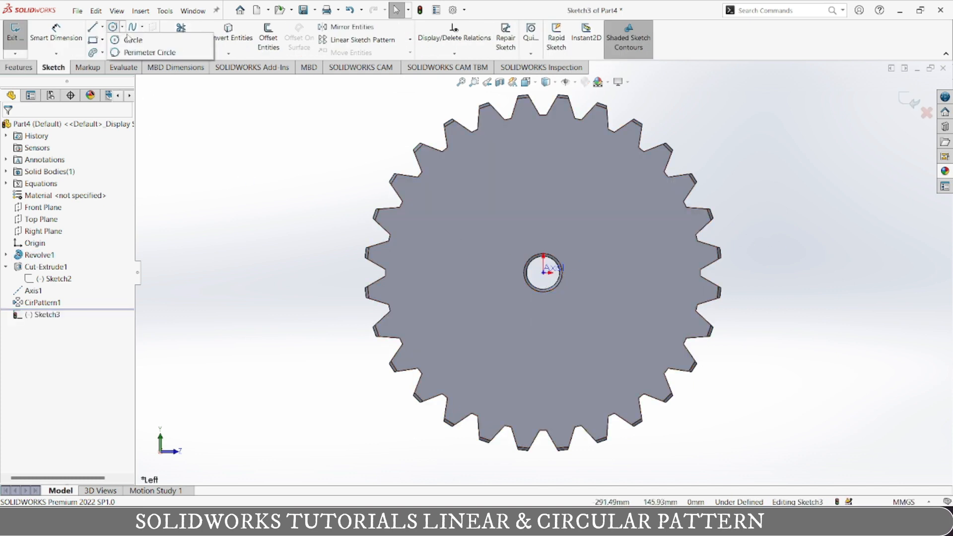
pyautogui.click(130, 34)
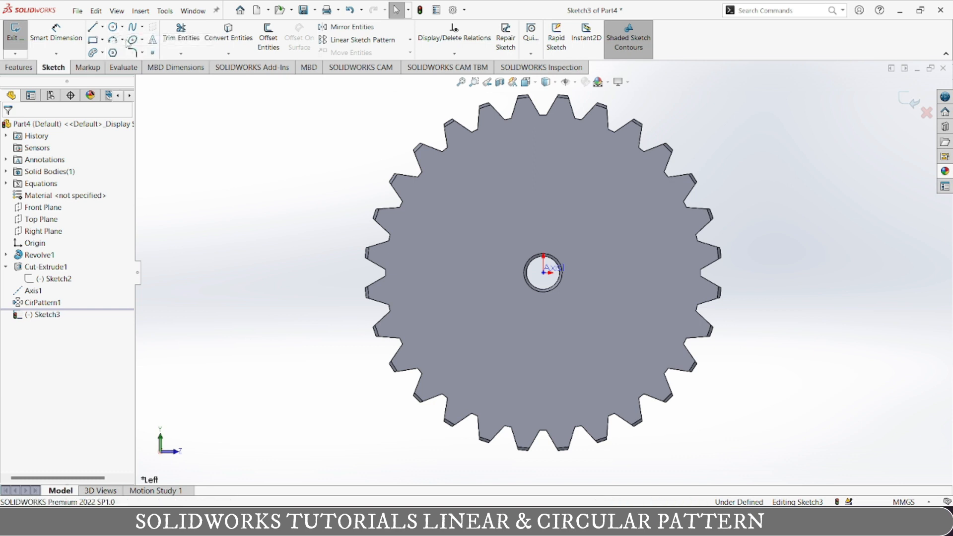
pyautogui.click(102, 28)
pyautogui.click(108, 53)
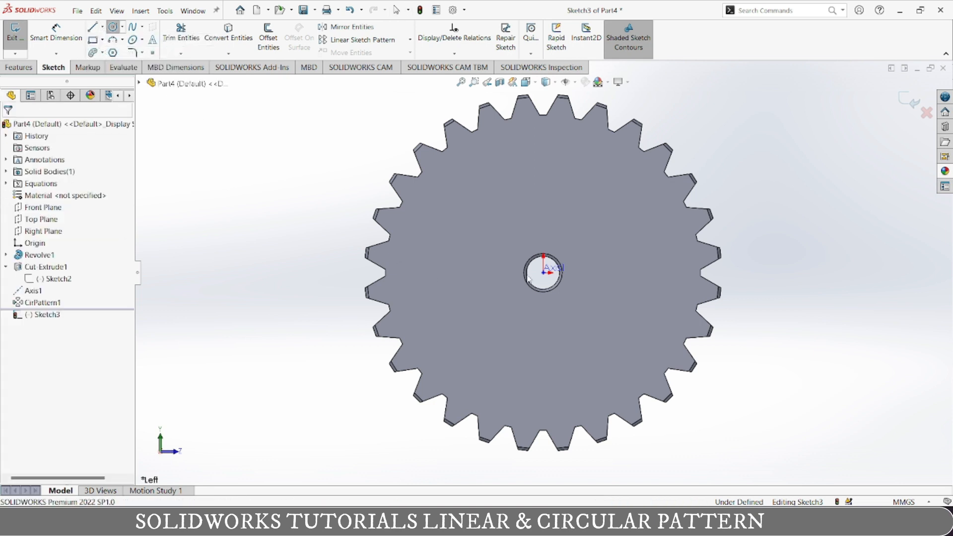
pyautogui.click(544, 273)
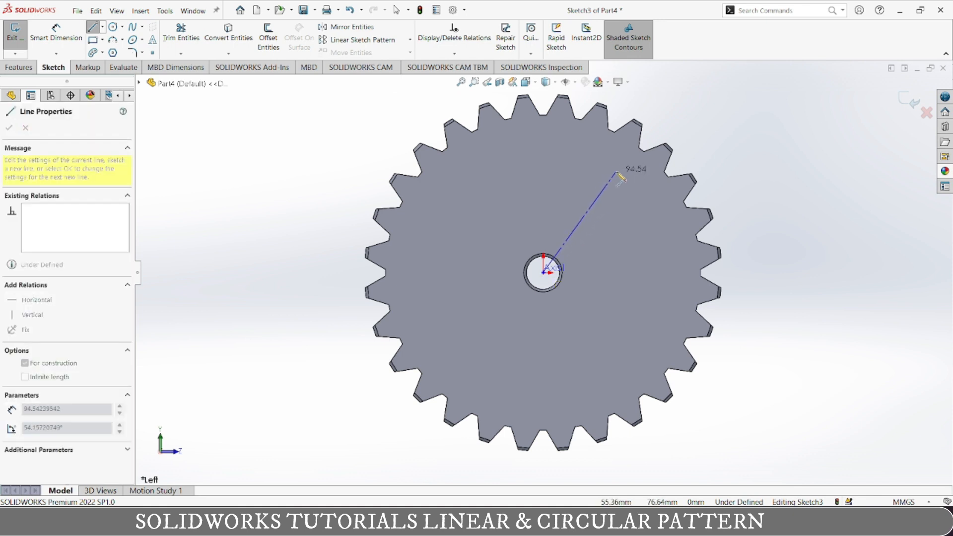
pyautogui.click(619, 173)
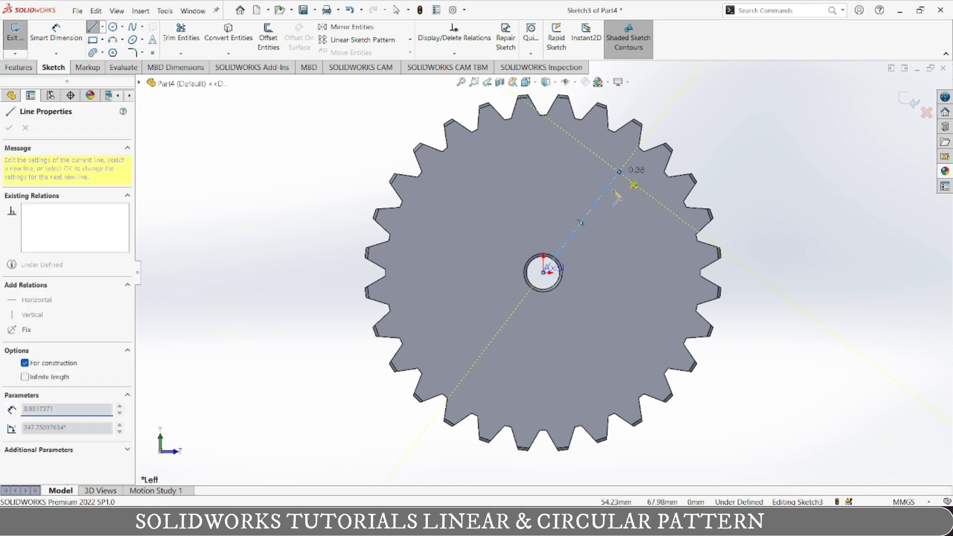
pyautogui.press('Escape')
pyautogui.press('Escape')
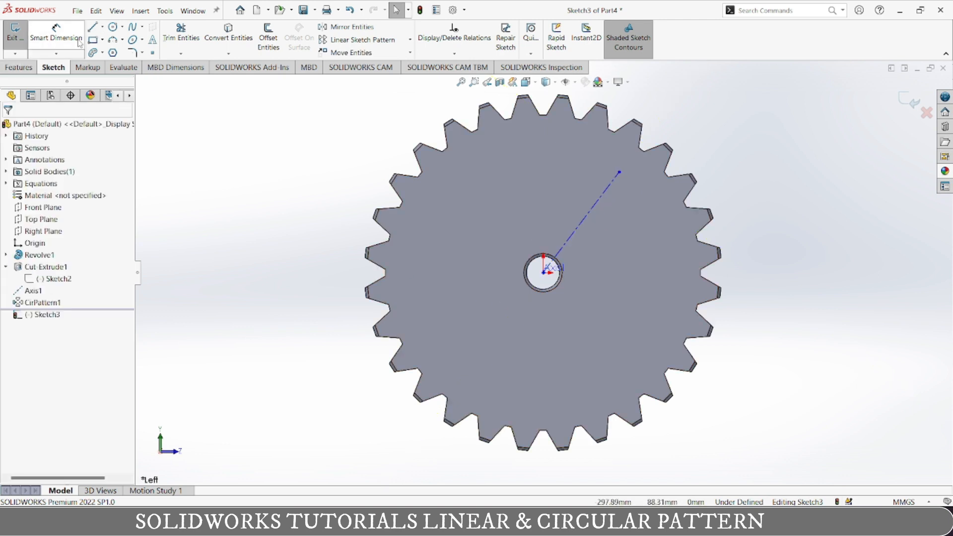
# Draw a horizontal centerline from the origin out toward the roots of the teeth.
pyautogui.click(102, 28)
pyautogui.click(121, 52)
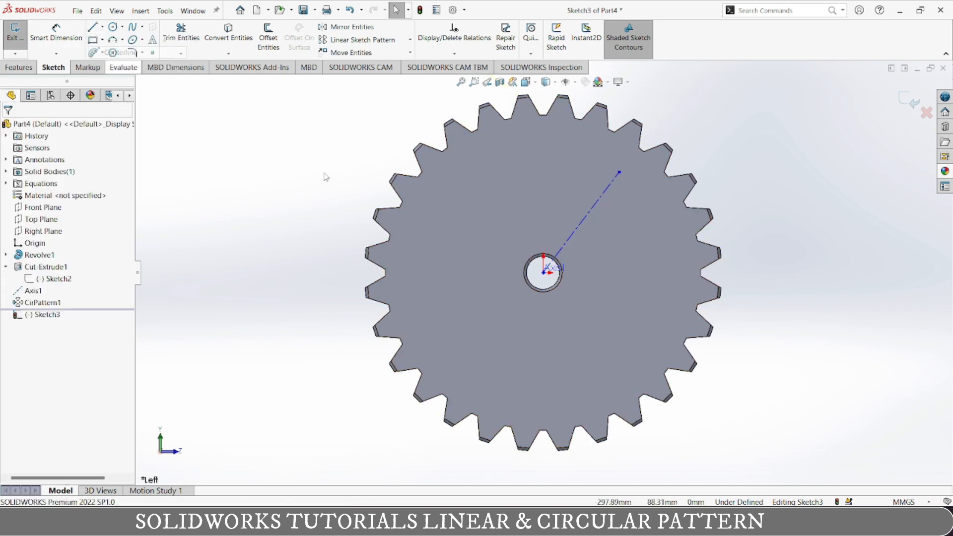
pyautogui.click(543, 272)
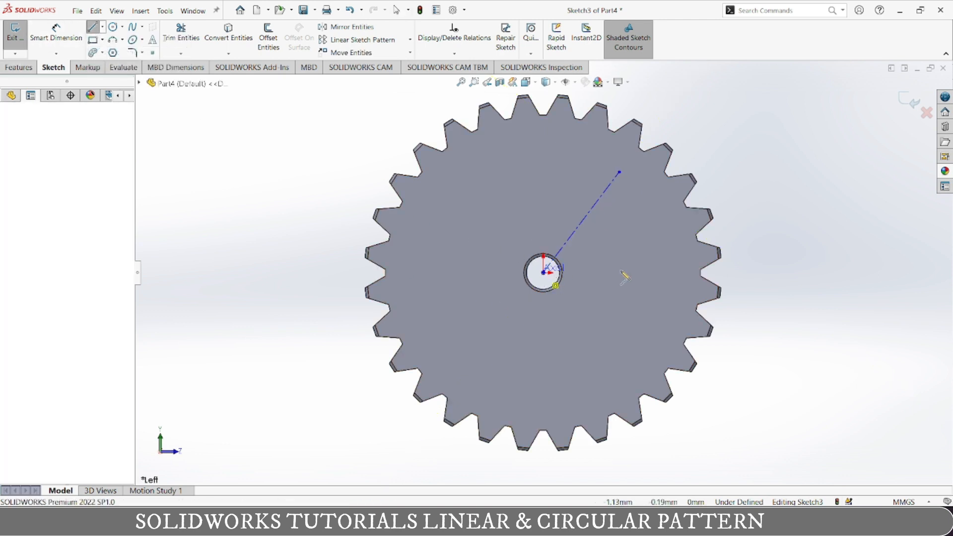
pyautogui.click(690, 273)
pyautogui.press('Escape')
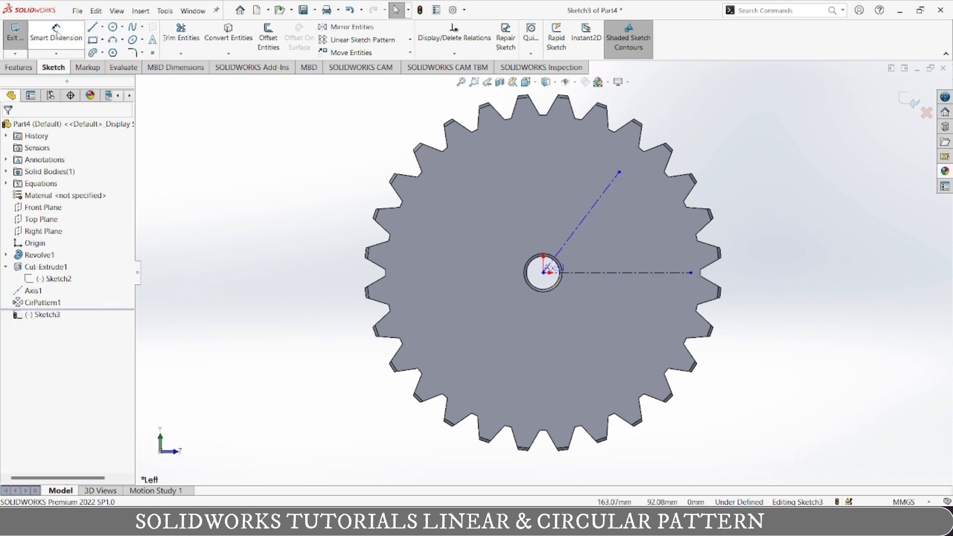
# Dimension the angle between the slanted and horizontal centerlines as 45 degrees.
pyautogui.click(59, 34)
pyautogui.click(577, 231)
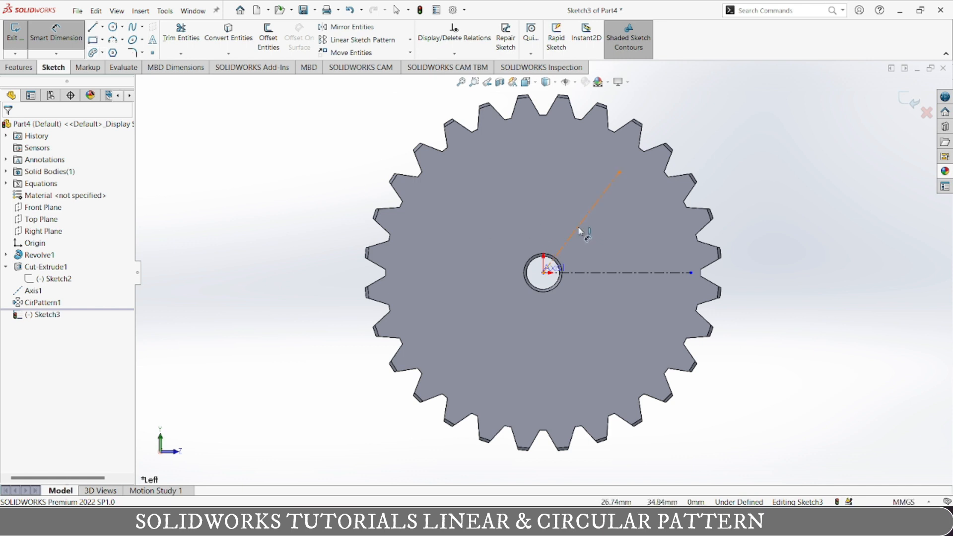
pyautogui.click(599, 272)
pyautogui.click(600, 263)
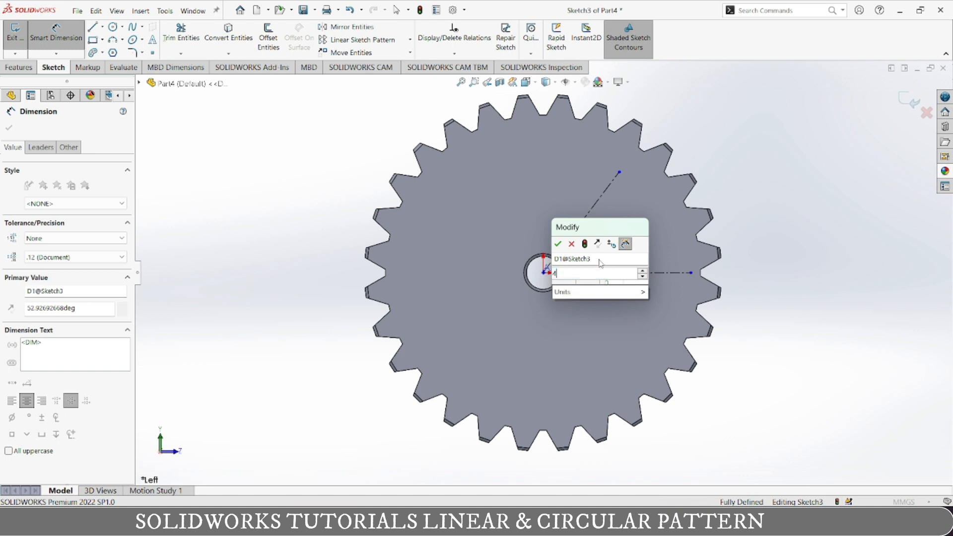
pyautogui.write('45')
pyautogui.click(558, 244)
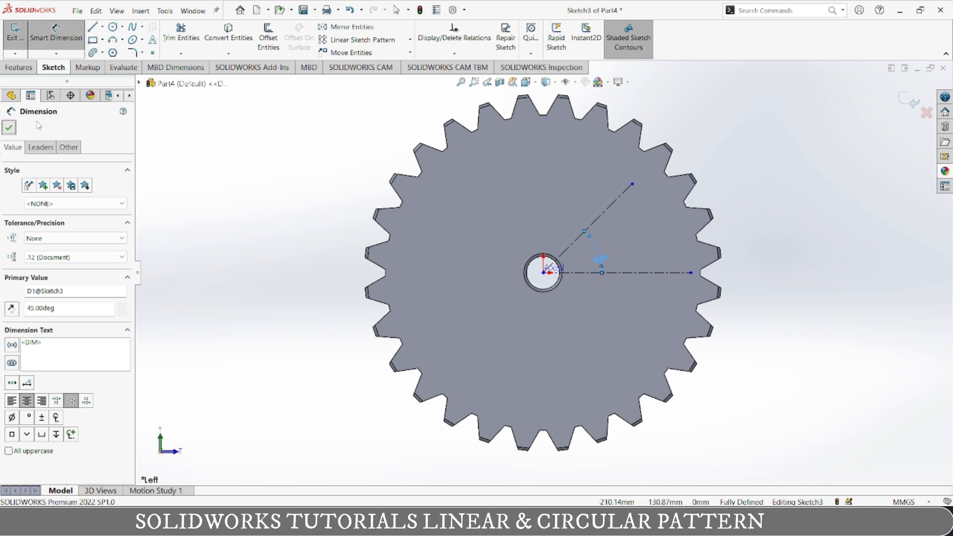
pyautogui.click(10, 127)
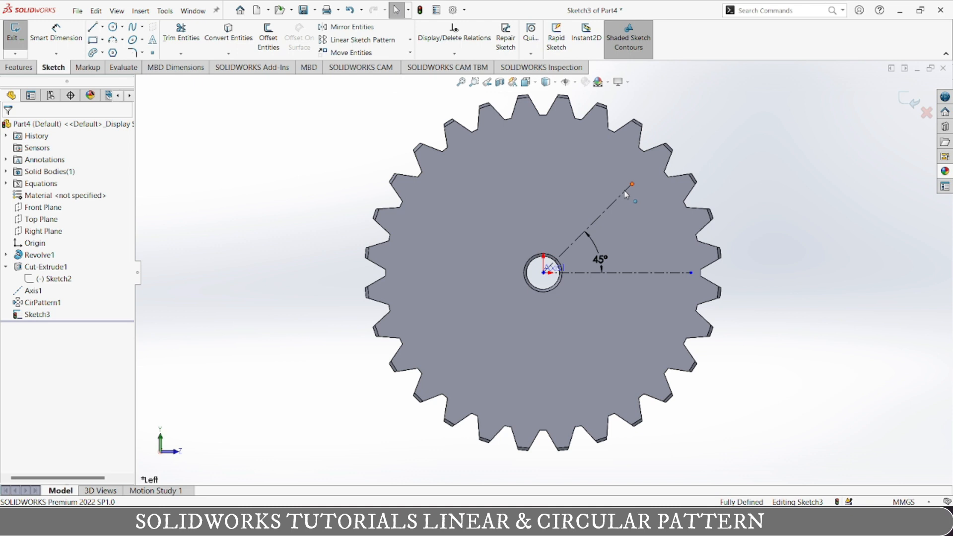
# Shorten the slanted centerline to end about 48 mm across and 48 mm up, and draw a circle of about 9.2 mm radius there.
pyautogui.moveTo(633, 186); pyautogui.dragTo(609, 214)
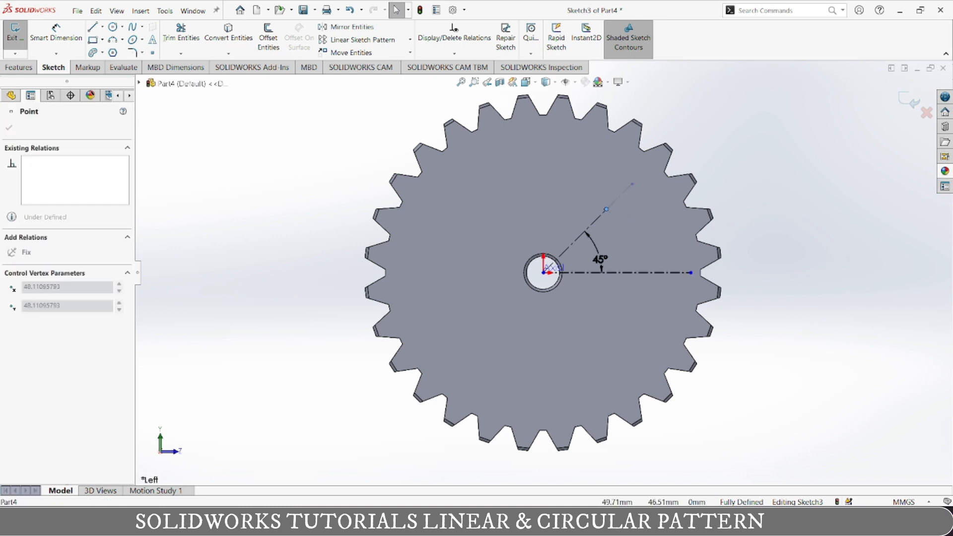
pyautogui.click(113, 27)
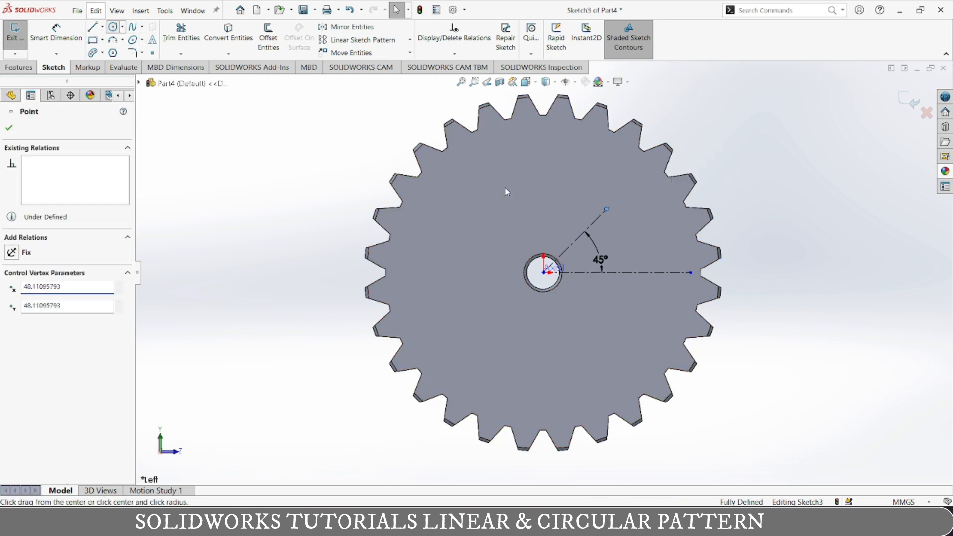
pyautogui.click(606, 209)
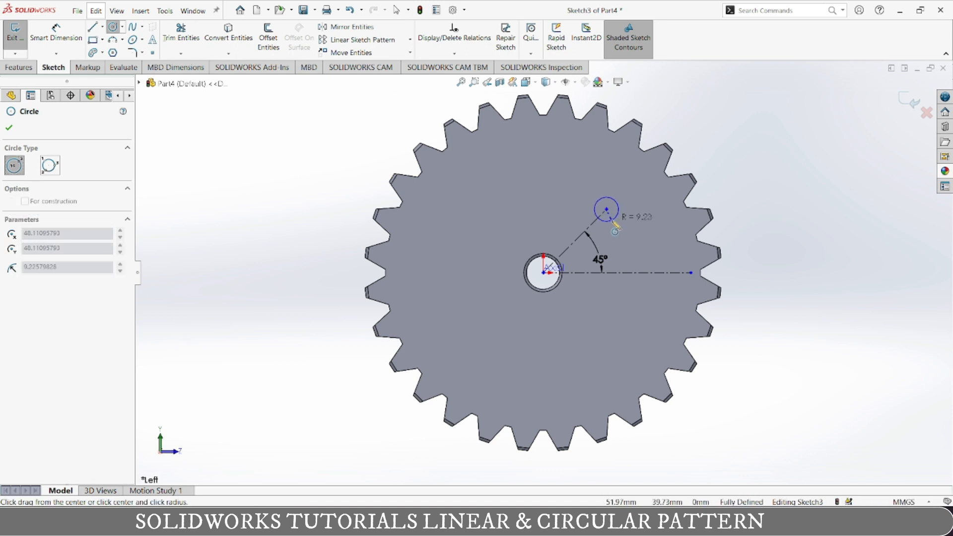
pyautogui.click(614, 222)
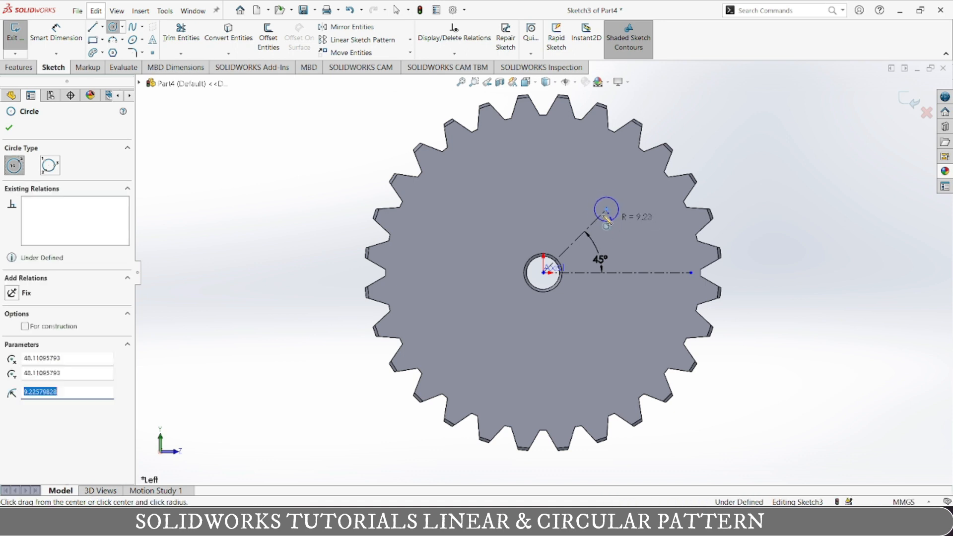
pyautogui.click(9, 127)
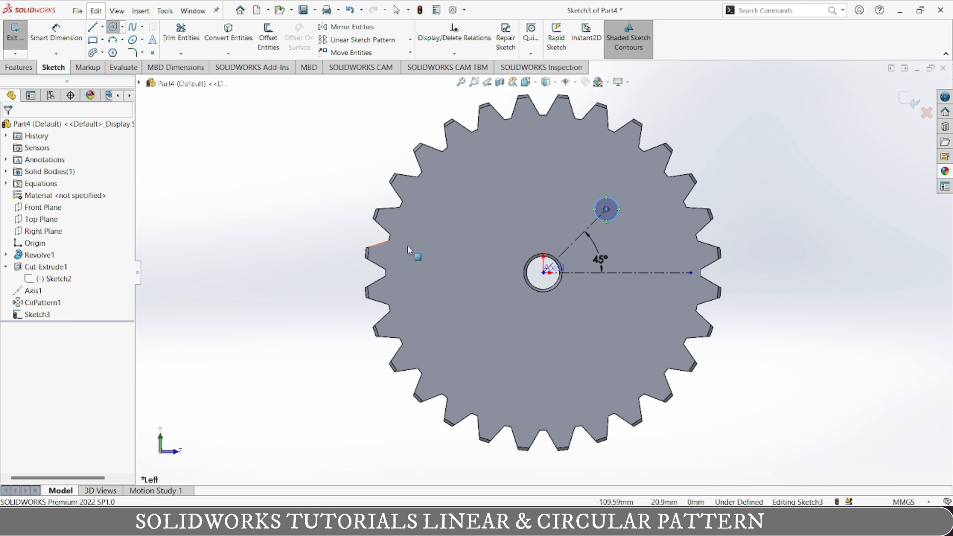
# Cut the circle on the 45-degree centerline through the wheel with an extruded cut set to Through All.
pyautogui.click(6, 67)
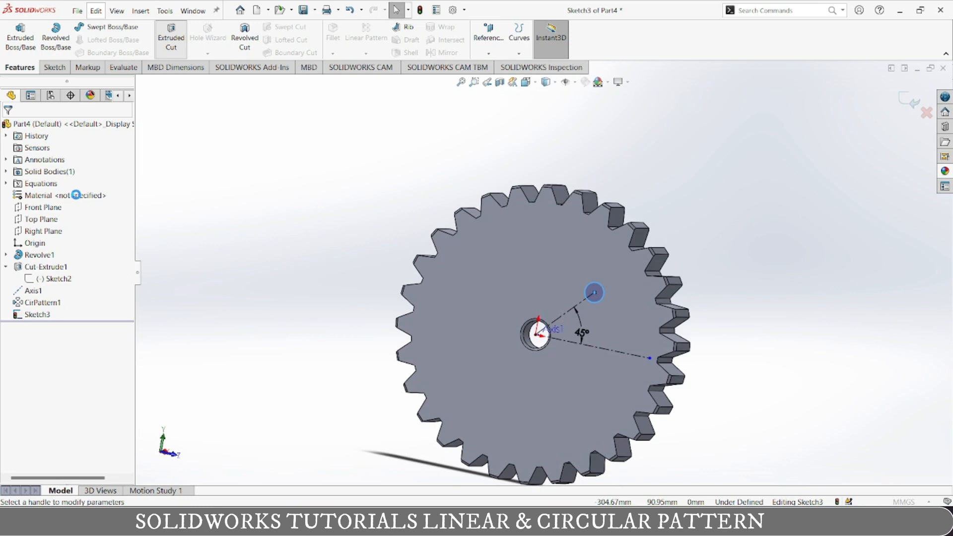
pyautogui.click(60, 199)
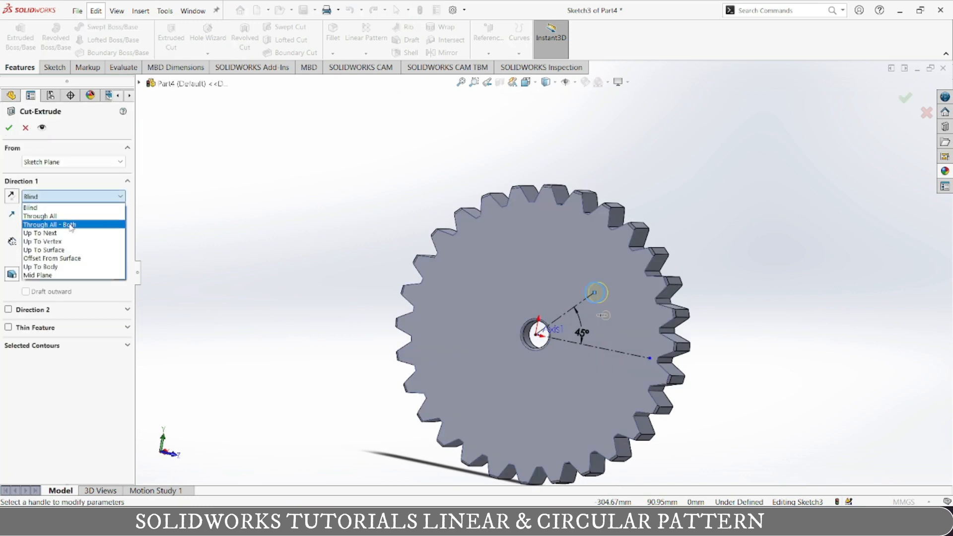
pyautogui.click(40, 216)
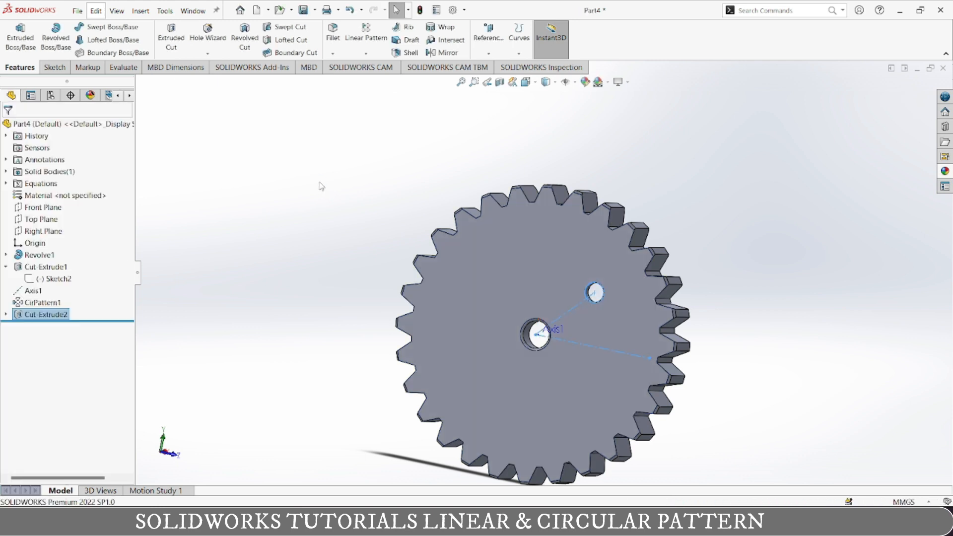
pyautogui.click(254, 213)
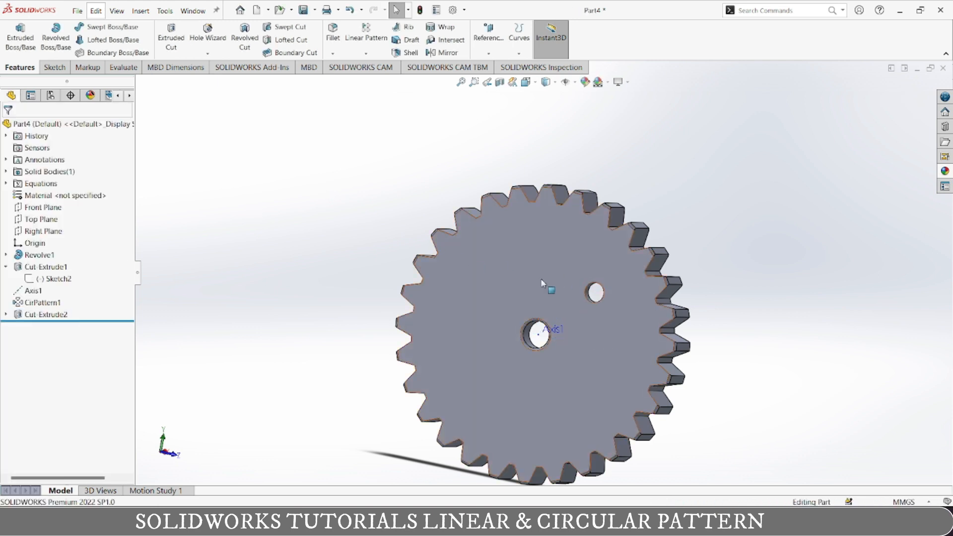
# Start a linear pattern with the off-center hole cut (Cut-Extrude2) as the feature to pattern.
pyautogui.click(372, 48)
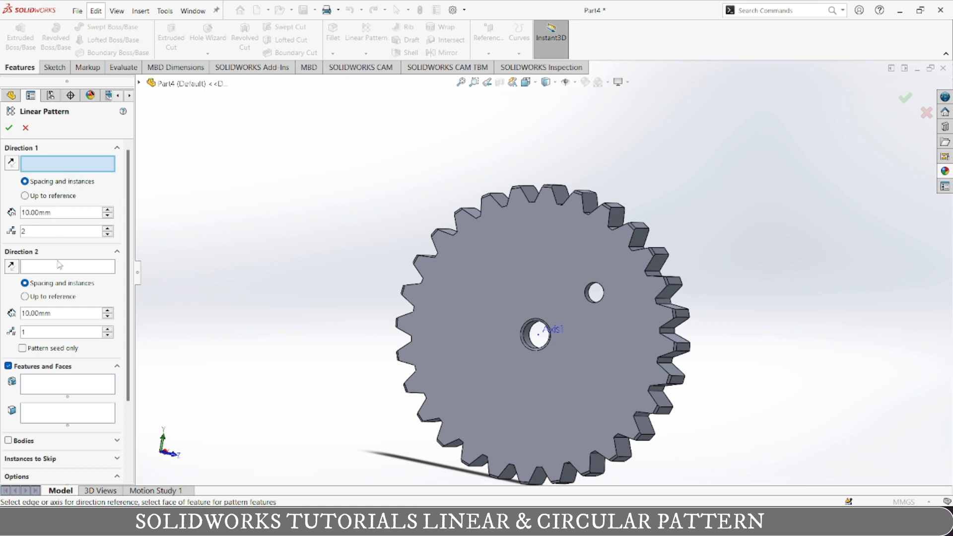
pyautogui.click(139, 83)
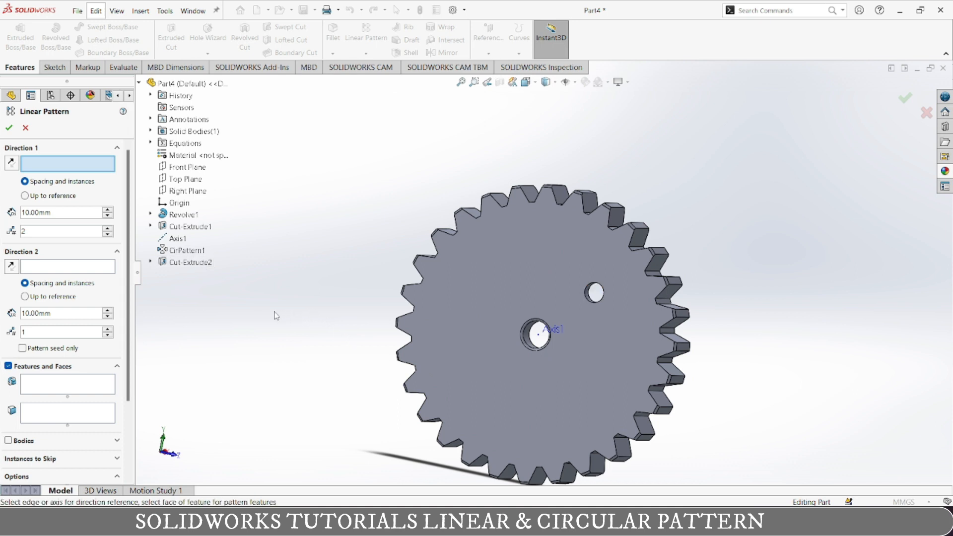
pyautogui.click(107, 386)
pyautogui.click(189, 264)
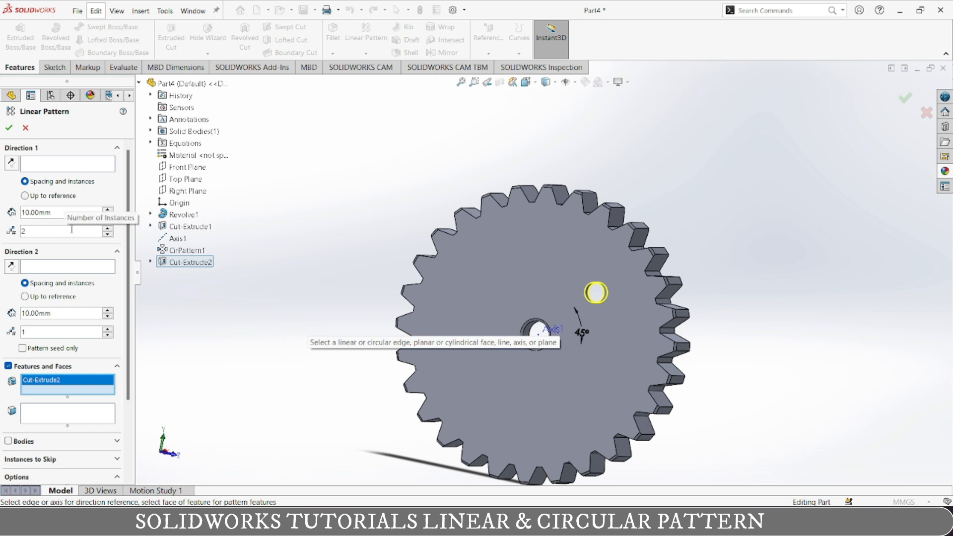
pyautogui.click(55, 165)
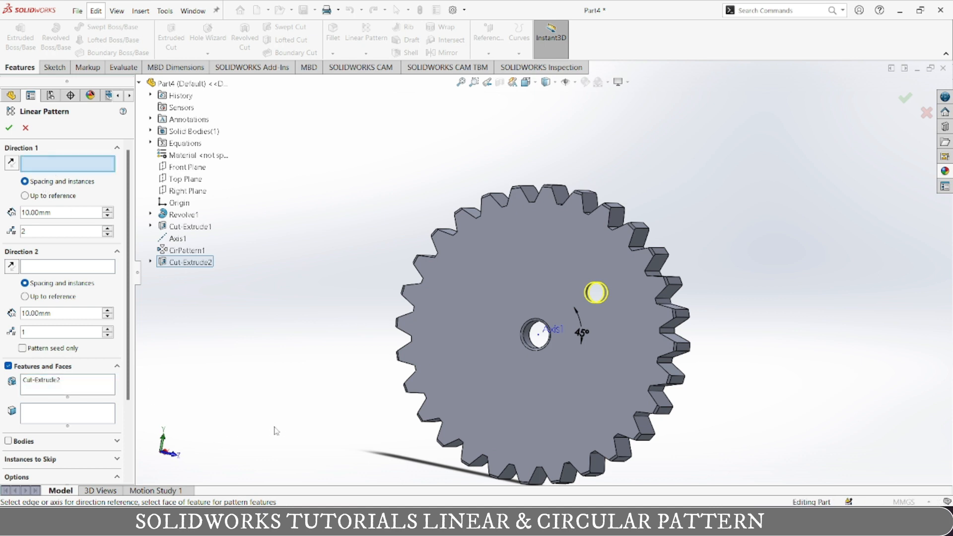
# Try the Up to reference option for the first pattern direction and return to Spacing and instances.
pyautogui.moveTo(250, 426); pyautogui.dragTo(267, 447, button='middle')
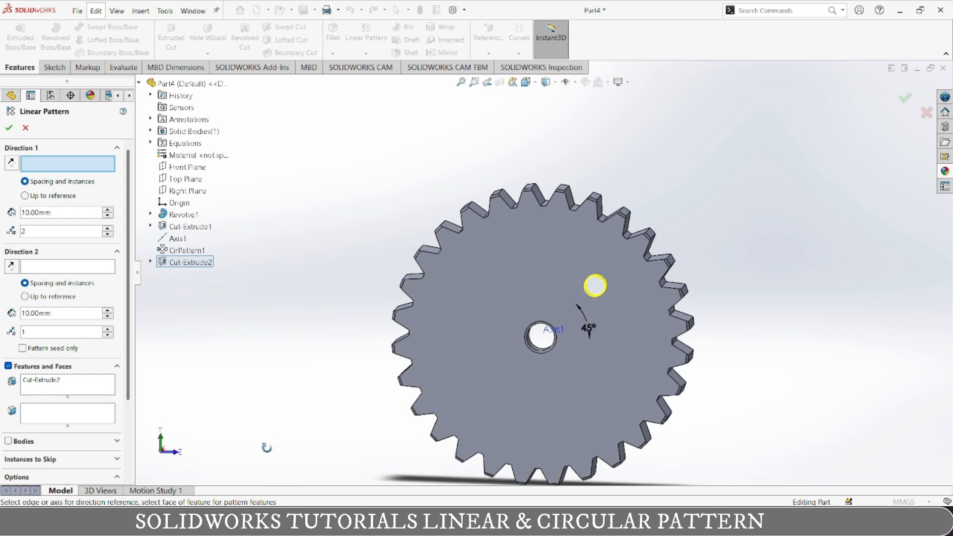
pyautogui.click(179, 454)
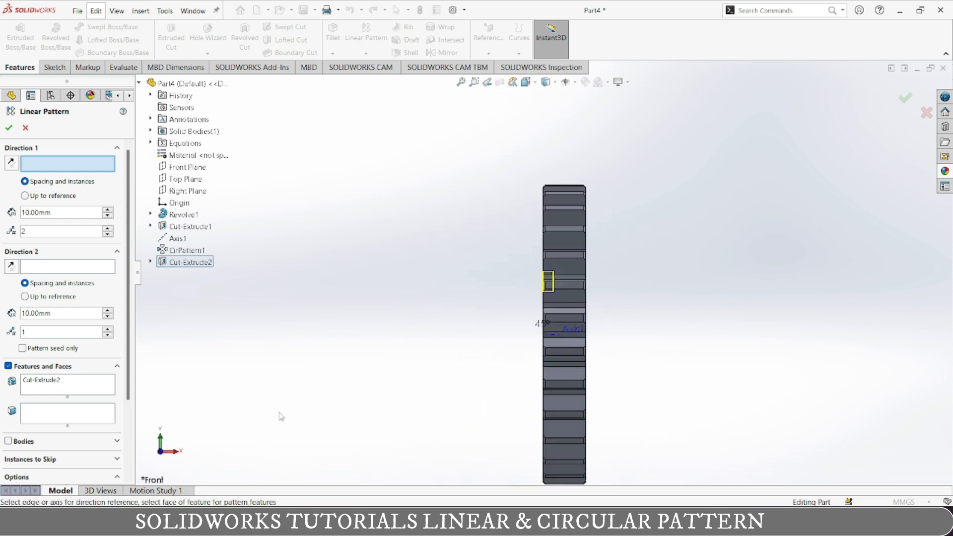
pyautogui.moveTo(363, 387); pyautogui.dragTo(460, 402, button='middle')
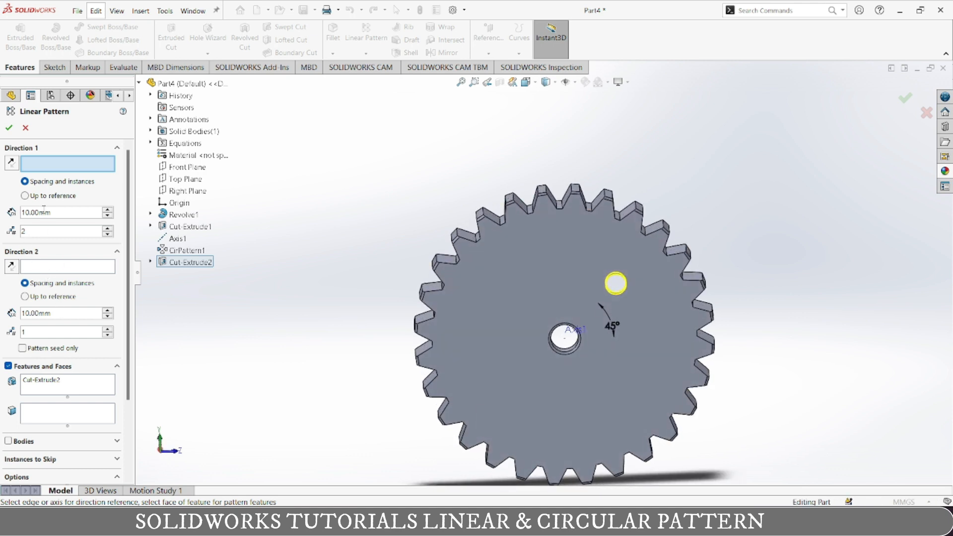
pyautogui.click(54, 197)
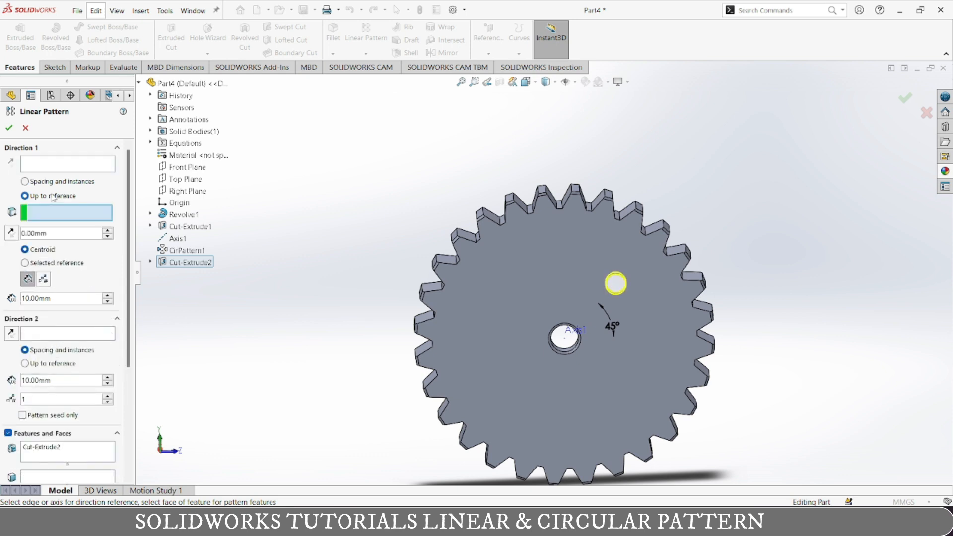
pyautogui.click(52, 183)
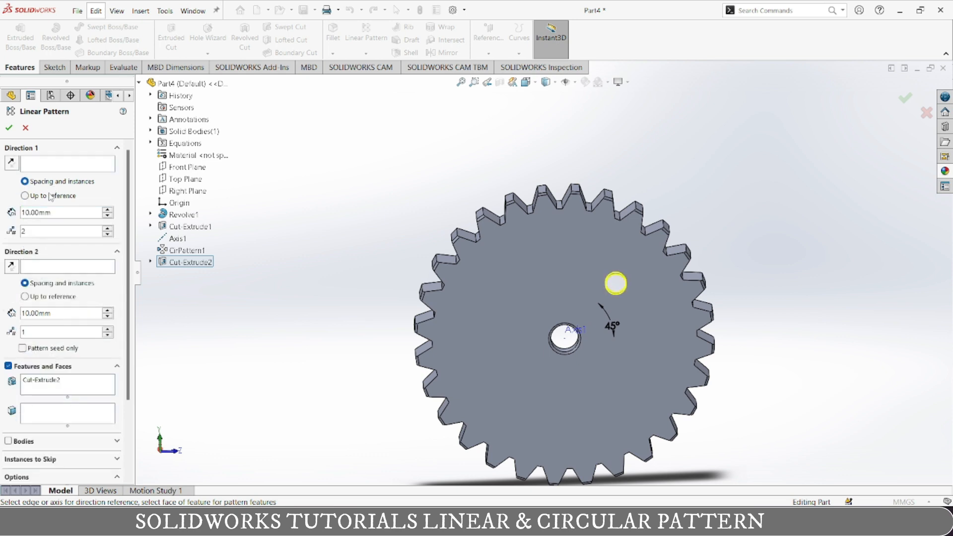
pyautogui.click(29, 169)
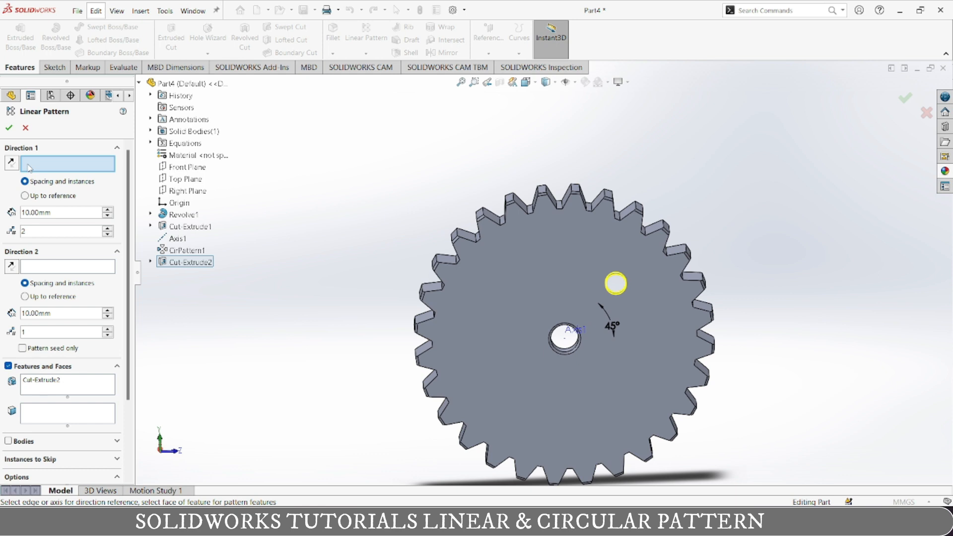
pyautogui.moveTo(179, 455); pyautogui.dragTo(434, 421, button='middle')
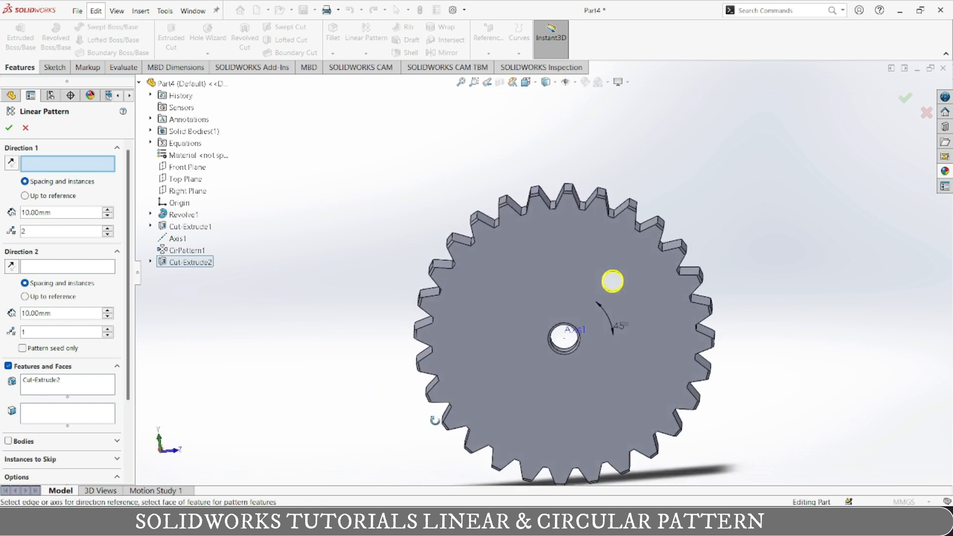
# Set the Front Plane as the reference for both pattern directions, replacing the Top Plane in the first, and reverse the first direction.
pyautogui.click(195, 180)
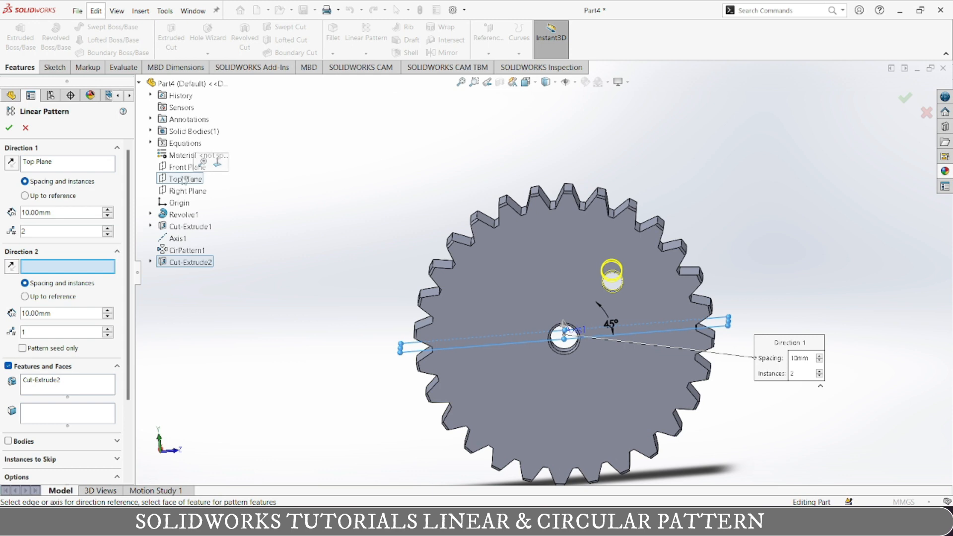
pyautogui.click(183, 167)
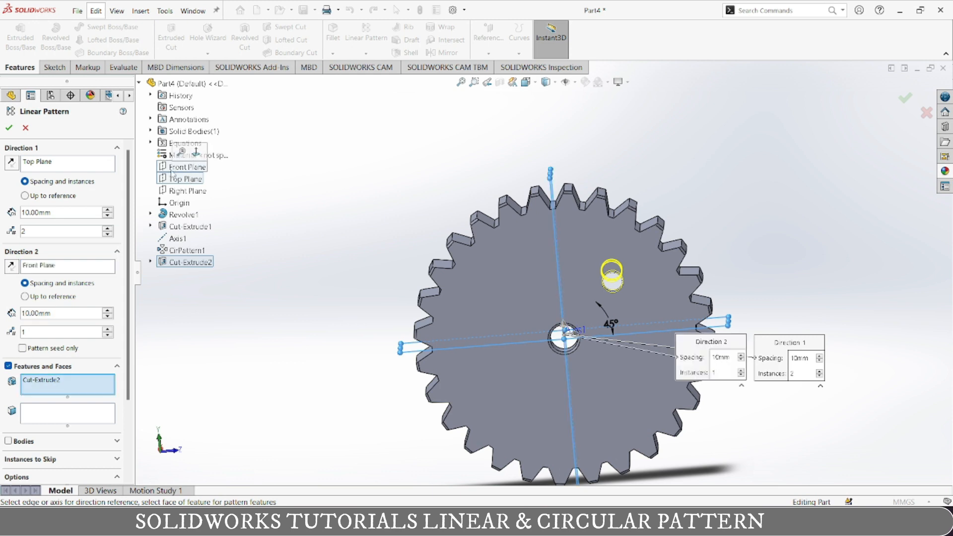
pyautogui.click(63, 167)
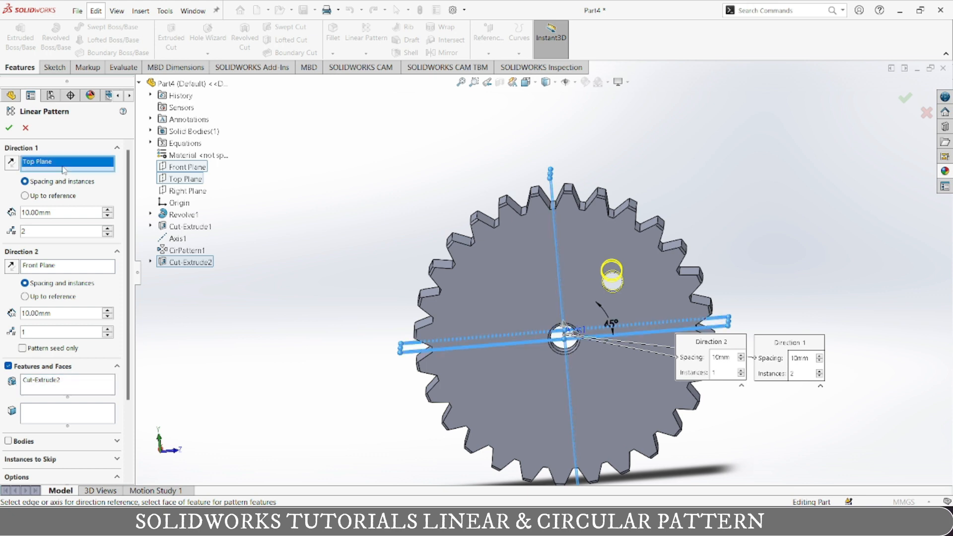
pyautogui.click(179, 168)
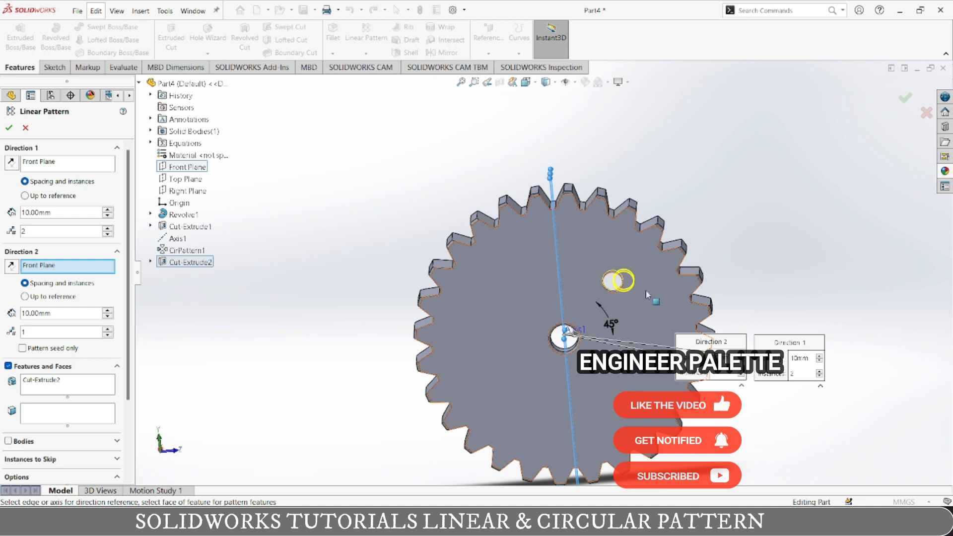
pyautogui.click(10, 162)
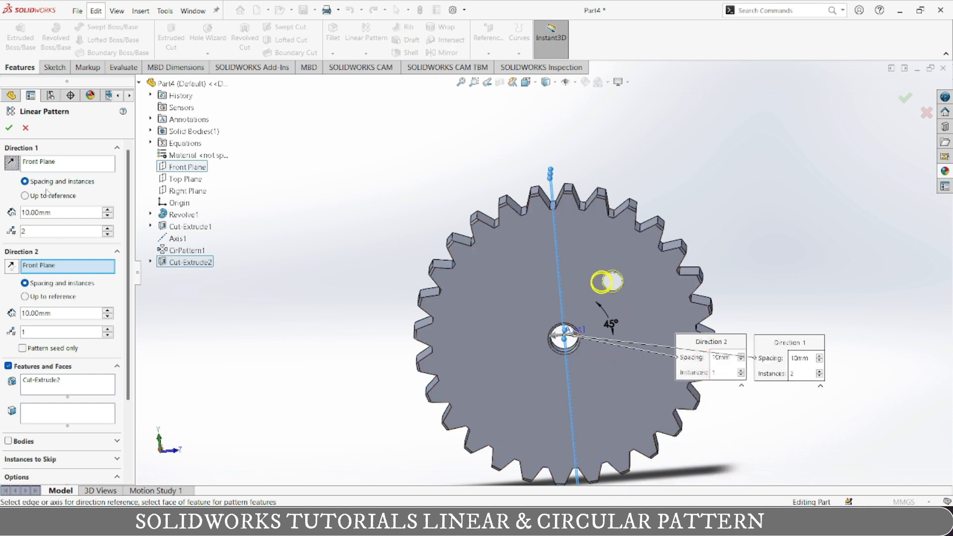
# Set the first direction's spacing to 50 mm, raise it to 100 mm, and create the linear pattern of the hole.
pyautogui.doubleClick(97, 213)
pyautogui.write('50')
pyautogui.press('Return')
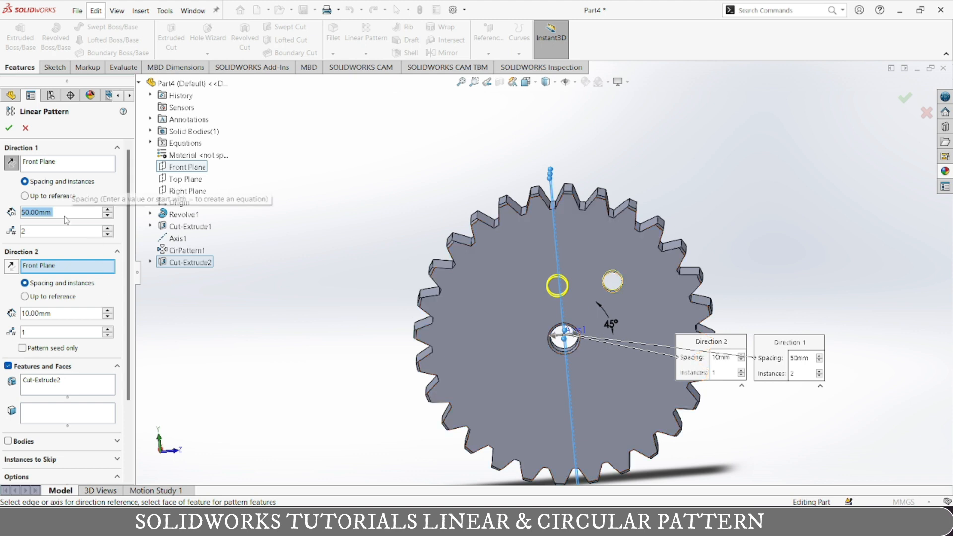
pyautogui.write('100')
pyautogui.press('Return')
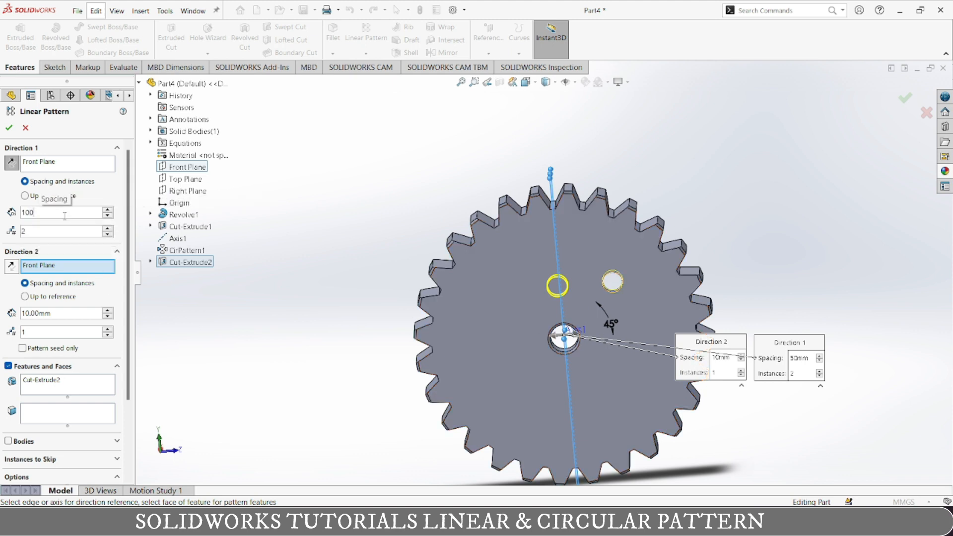
pyautogui.moveTo(296, 333); pyautogui.dragTo(304, 316, button='middle')
pyautogui.click(9, 127)
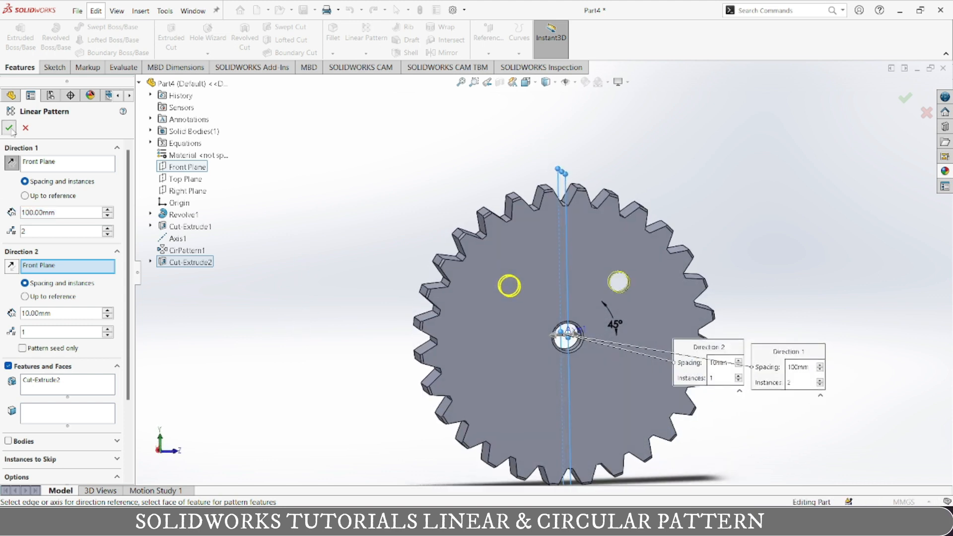
pyautogui.click(511, 272)
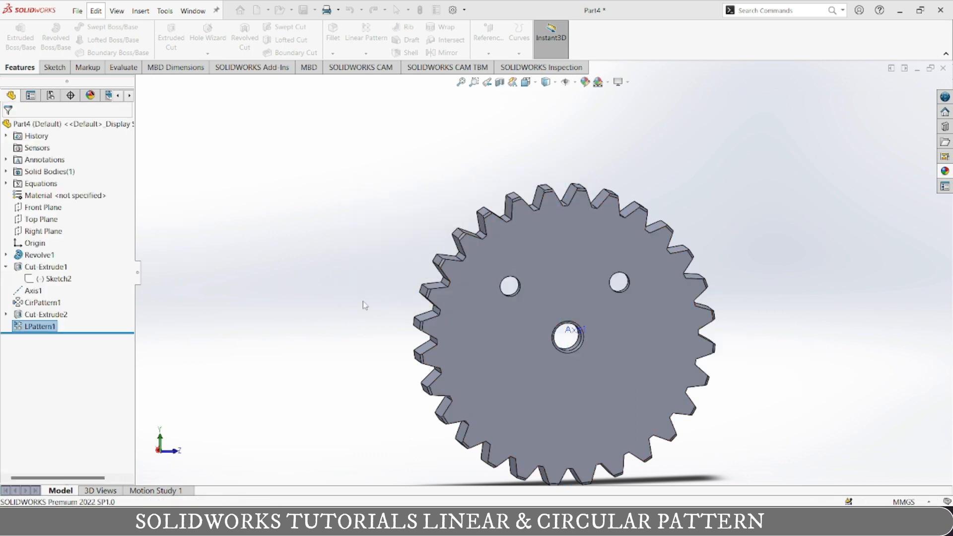
# Start another linear pattern with the hole cut (Cut-Extrude2) and its pattern (LPattern1) as the features to pattern.
pyautogui.moveTo(743, 357); pyautogui.dragTo(728, 379, button='middle')
pyautogui.press('Return')
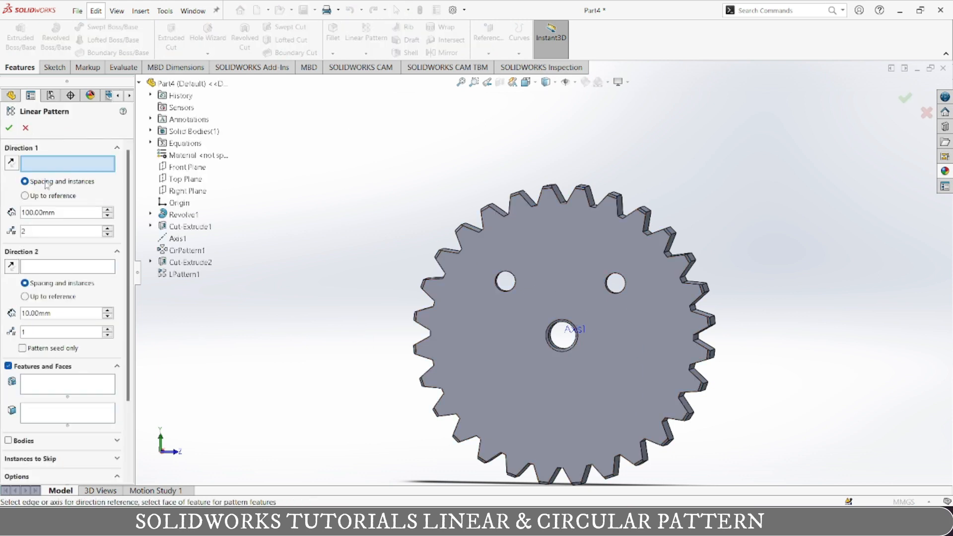
pyautogui.click(70, 387)
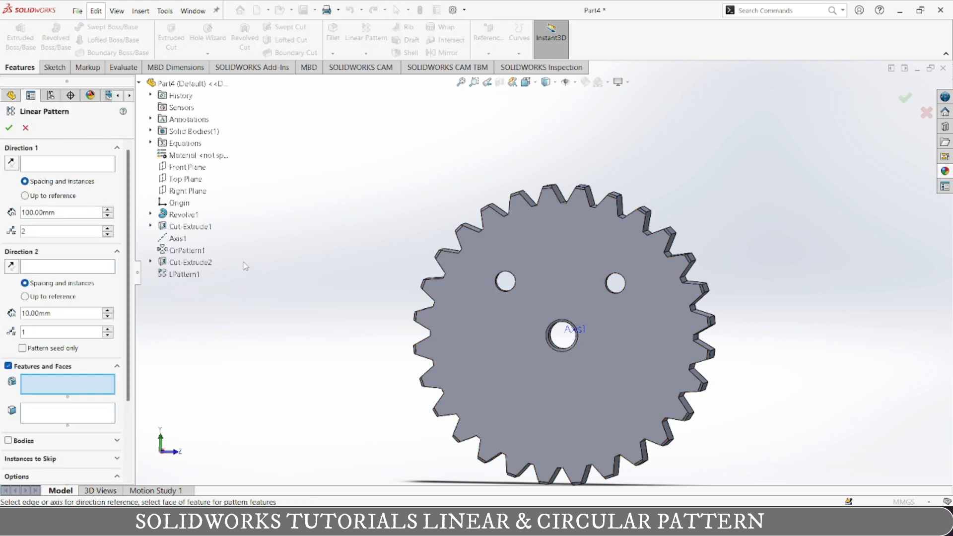
pyautogui.click(177, 267)
pyautogui.click(177, 275)
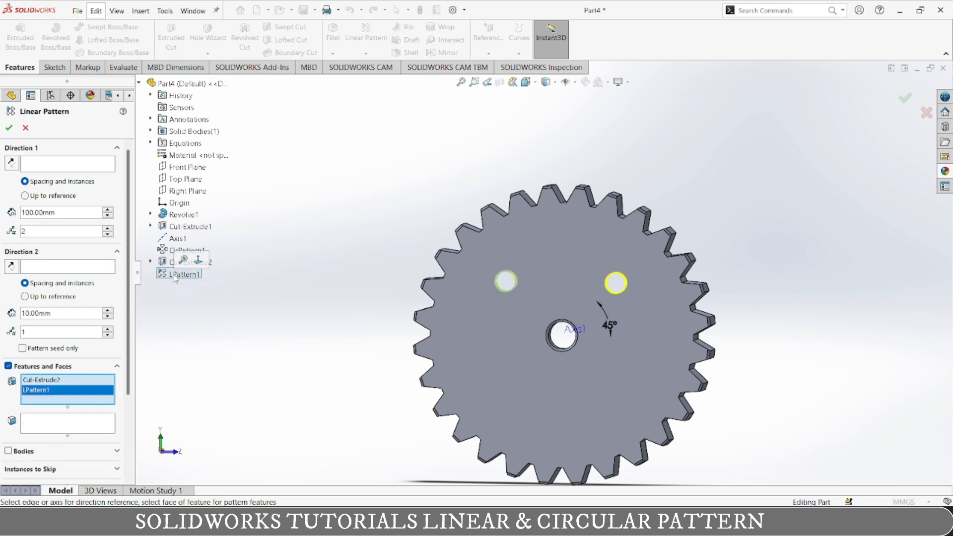
# Set the Top Plane as the first pattern direction and reverse it so the two holes are copied downward.
pyautogui.click(60, 165)
pyautogui.click(190, 181)
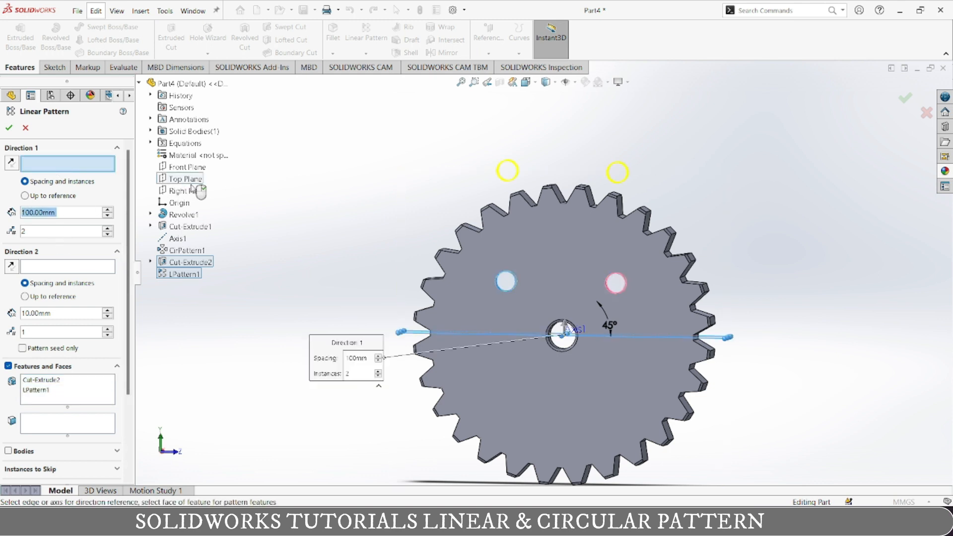
pyautogui.click(11, 163)
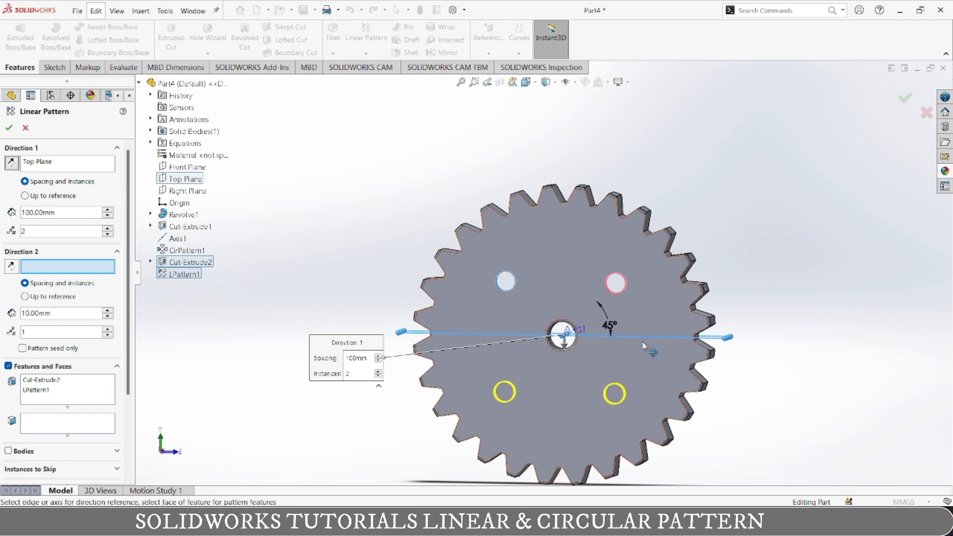
pyautogui.moveTo(639, 434); pyautogui.dragTo(685, 383, button='middle')
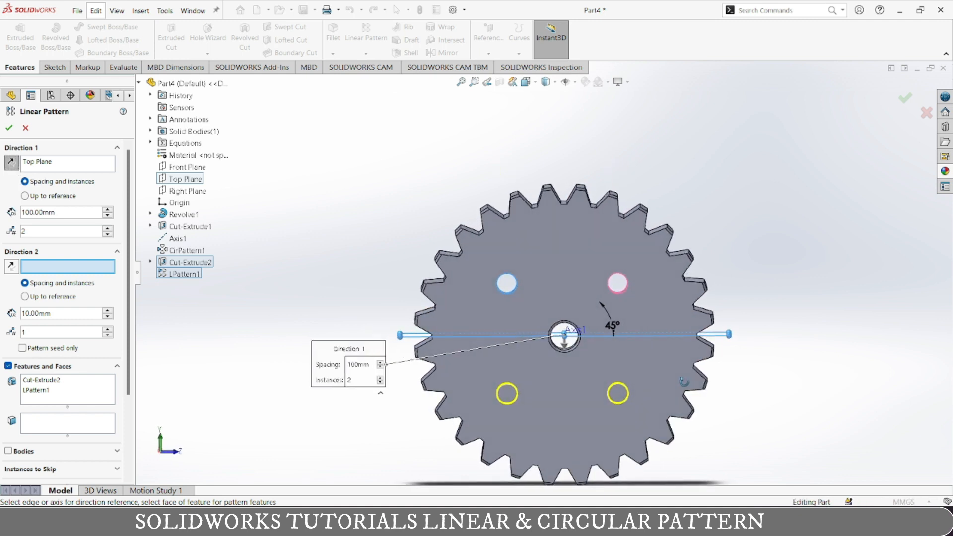
# Try defining the first direction up to reference, using the root edge of the wheel's bottom notch as the reference geometry.
pyautogui.click(26, 197)
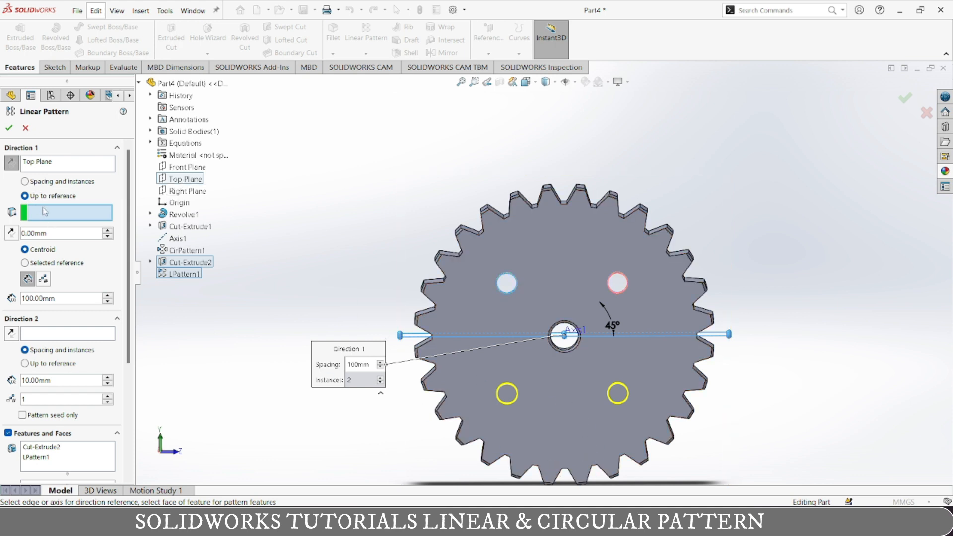
pyautogui.click(565, 469)
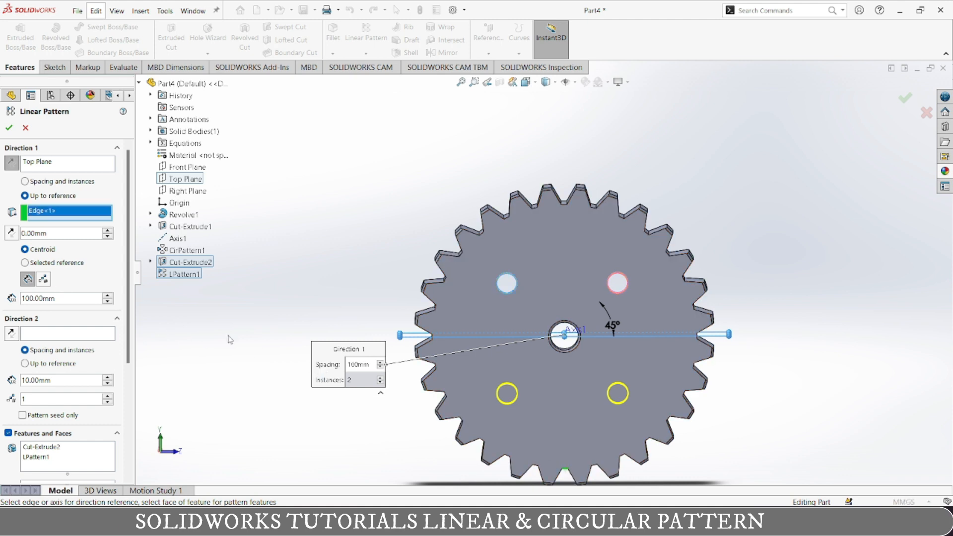
pyautogui.scroll(2, 317, 257)
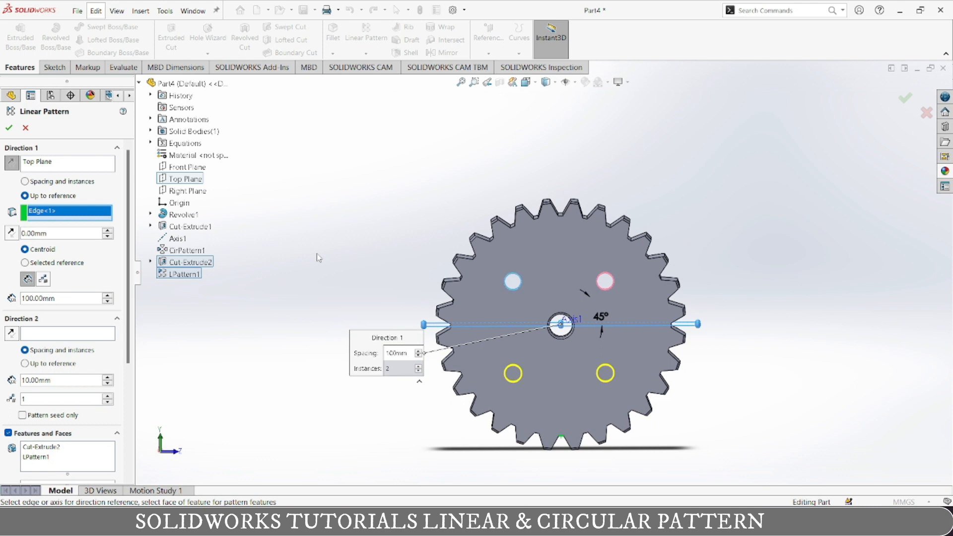
pyautogui.scroll(-1, 317, 257)
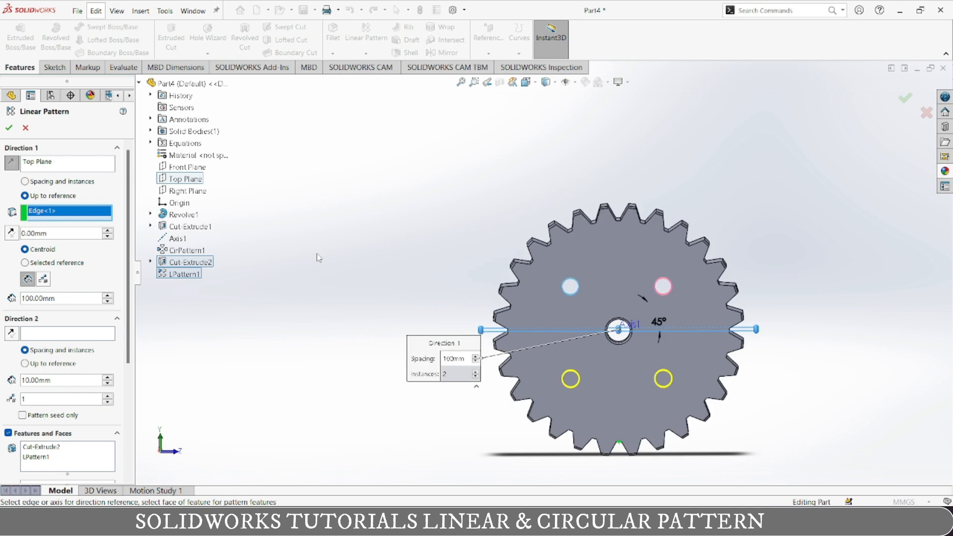
# Try spacings of 10 mm and 1000 mm for the up-to-reference pattern, and set the spacing back to 100 mm.
pyautogui.doubleClick(67, 301)
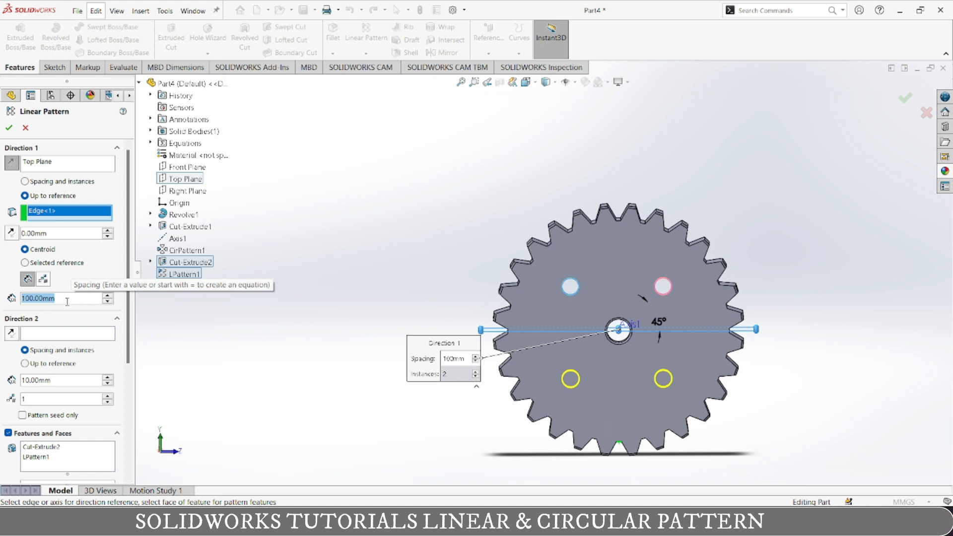
pyautogui.write('10')
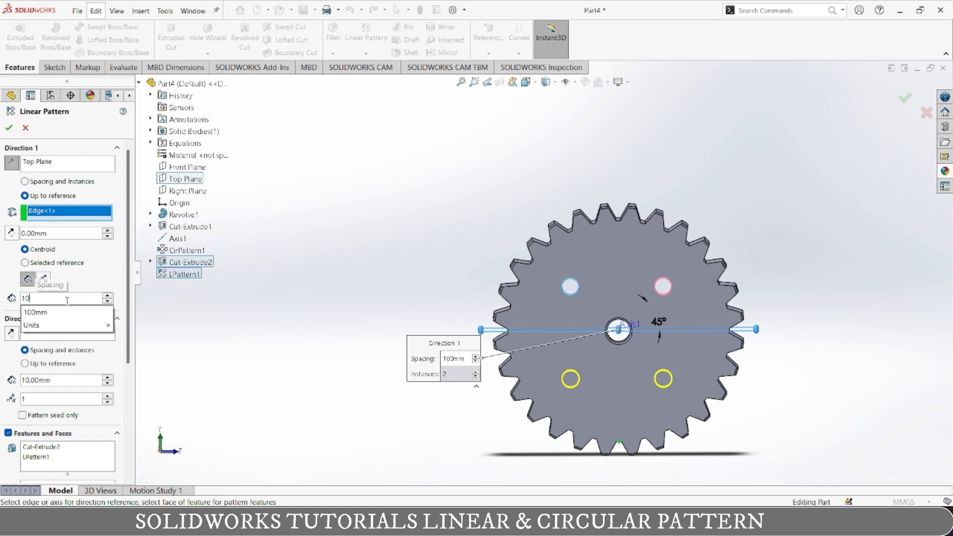
pyautogui.press('Return')
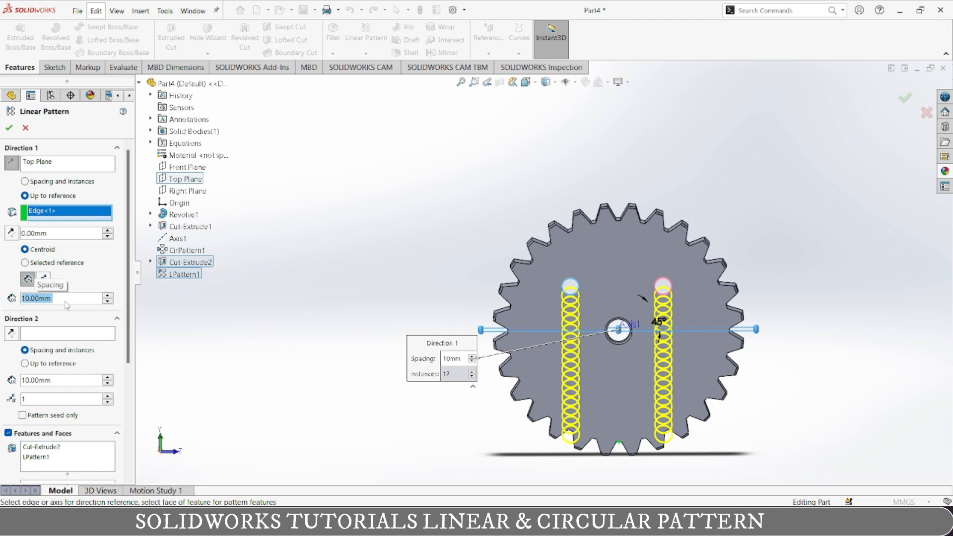
pyautogui.write('1000')
pyautogui.press('Return')
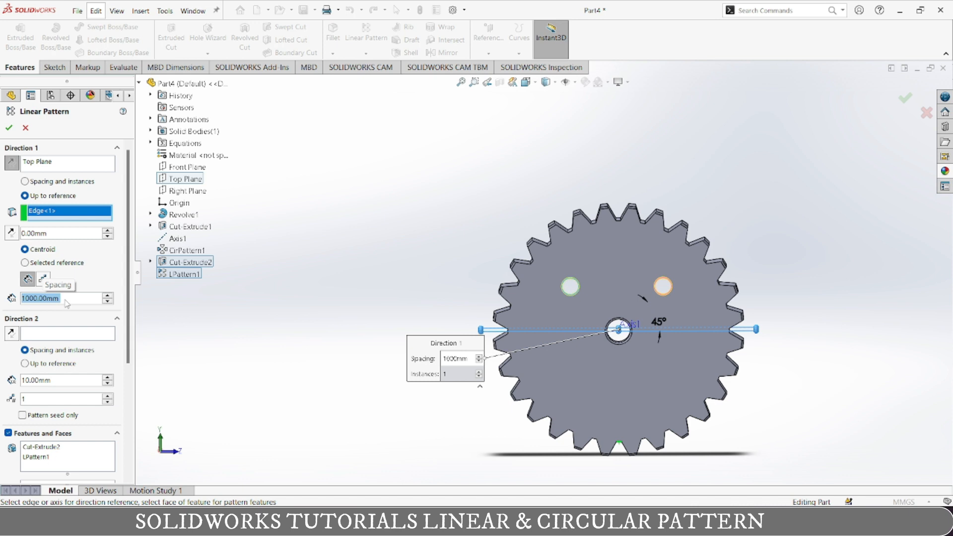
pyautogui.write('100')
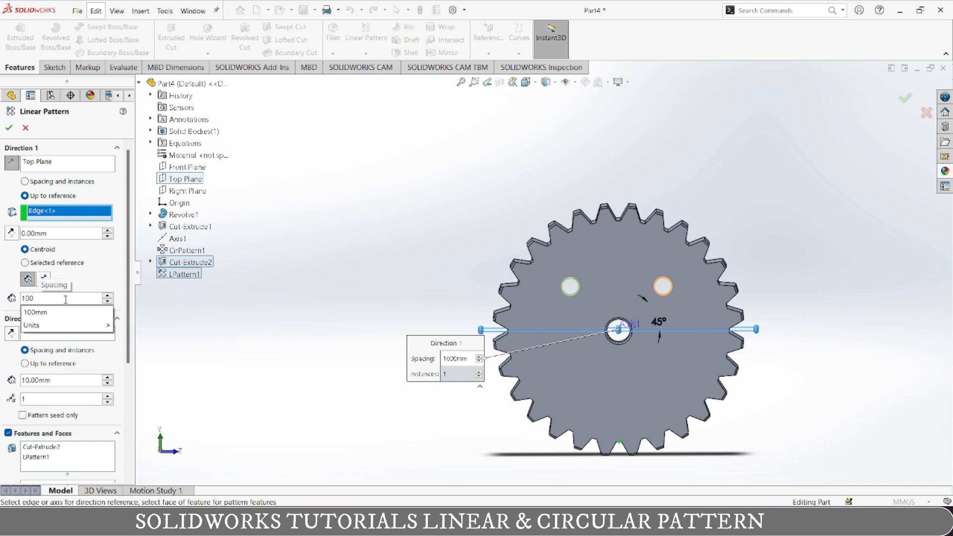
pyautogui.press('Return')
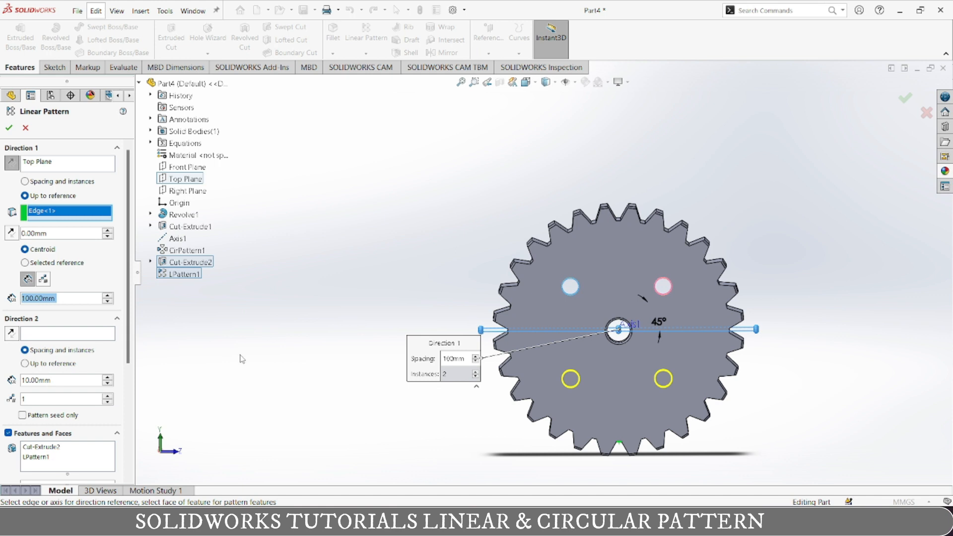
# Return the first direction to spacing and instances and create the linear pattern of the two holes.
pyautogui.click(40, 183)
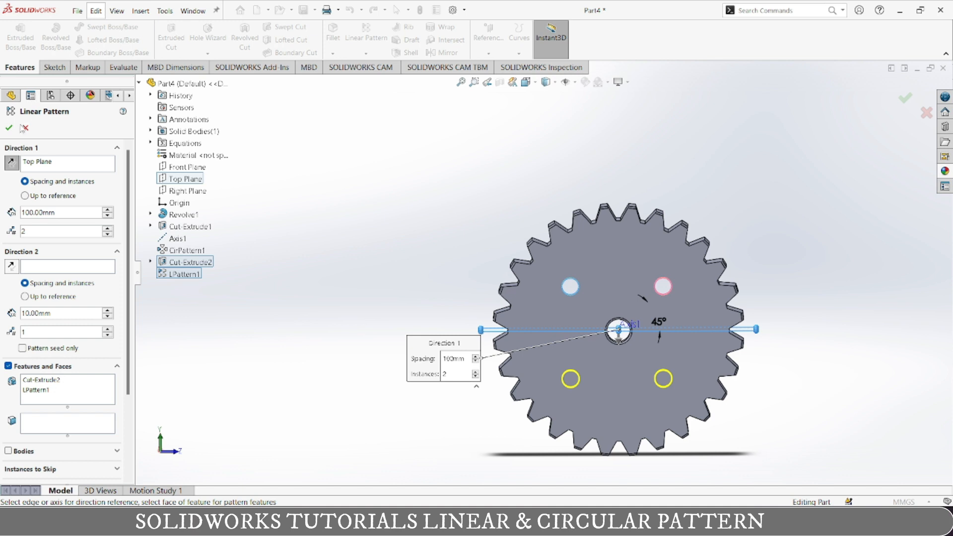
pyautogui.click(9, 128)
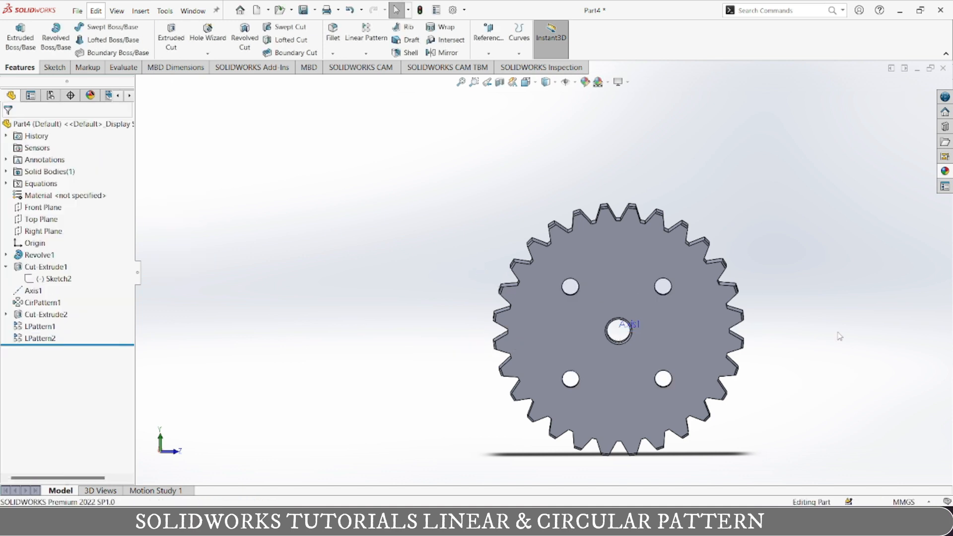
# Show the finished wheel in isometric view and hide the reference axis Axis1 through its center.
pyautogui.moveTo(874, 336); pyautogui.dragTo(589, 451, button='middle')
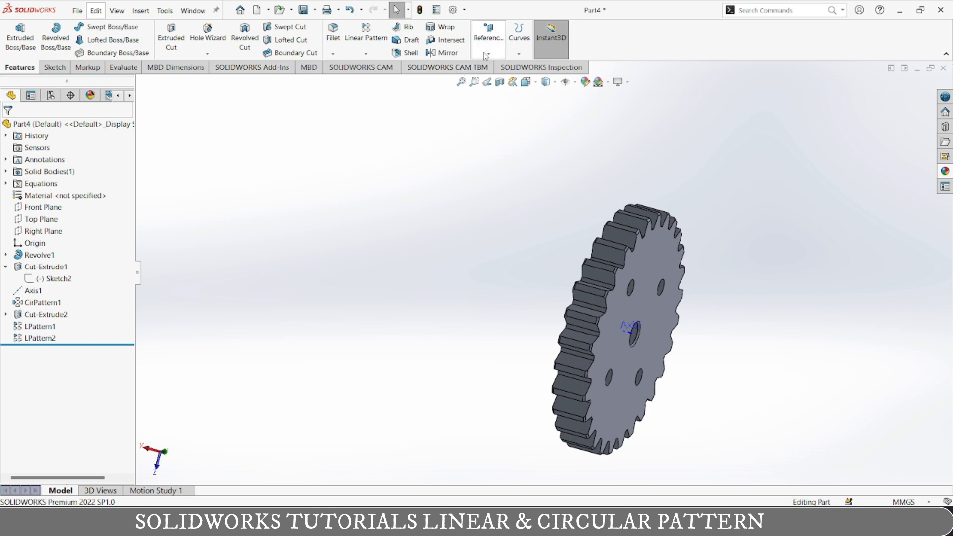
pyautogui.click(58, 71)
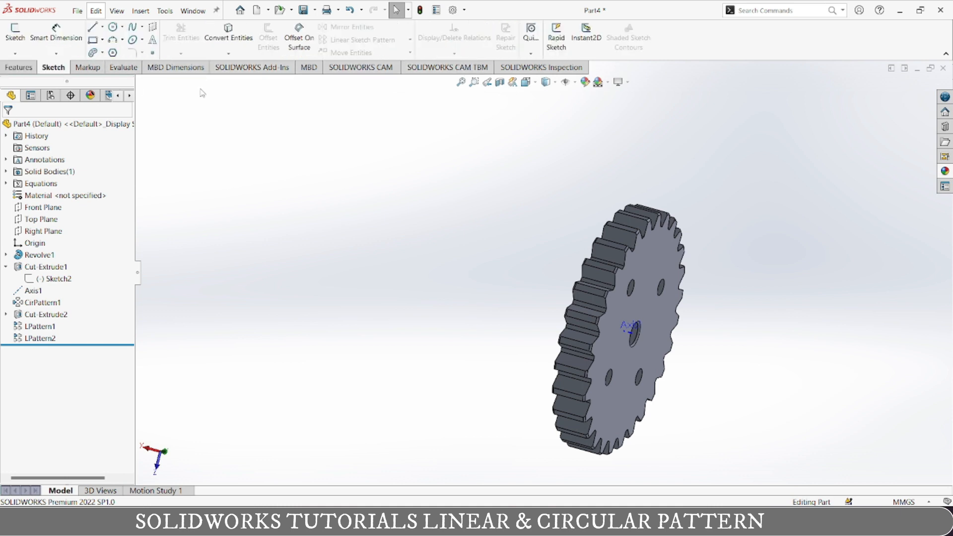
pyautogui.click(527, 83)
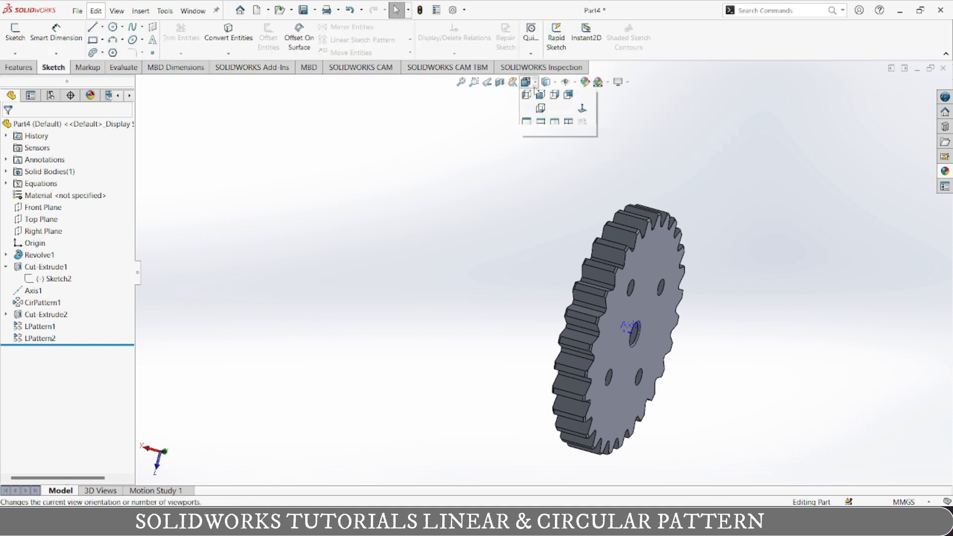
pyautogui.click(582, 108)
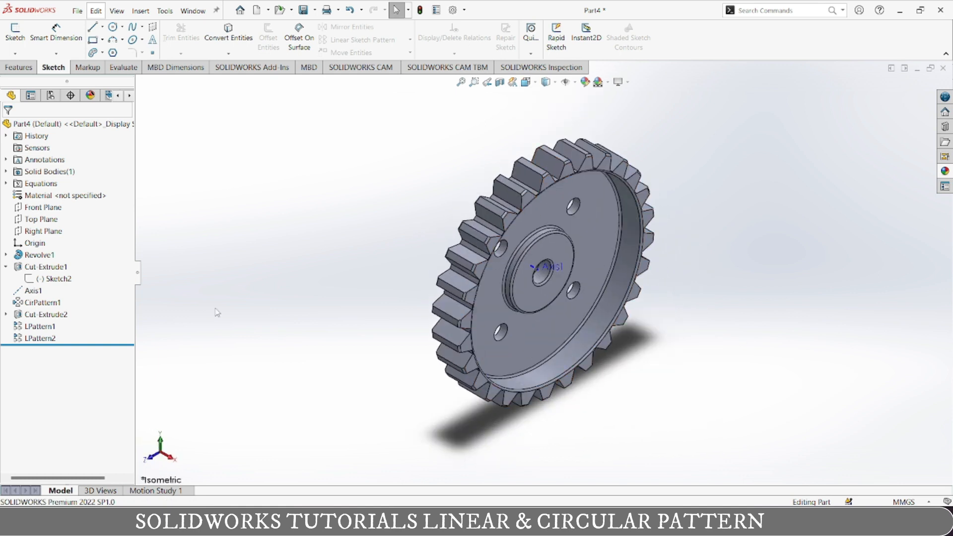
pyautogui.rightClick(31, 292)
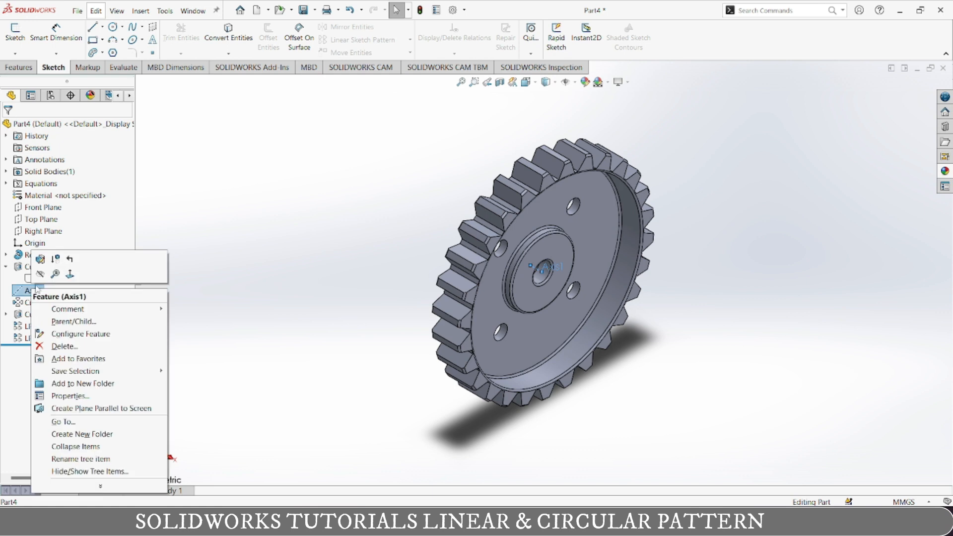
pyautogui.click(39, 261)
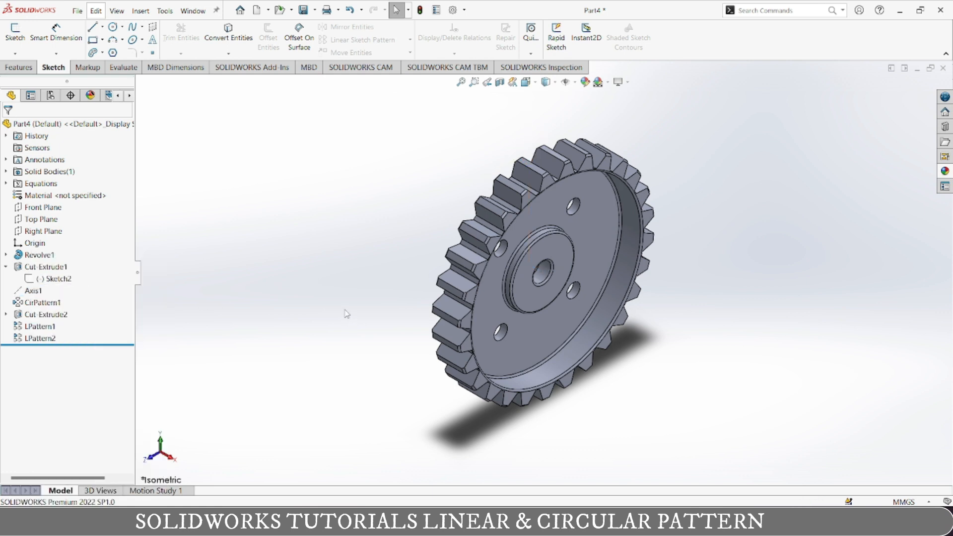